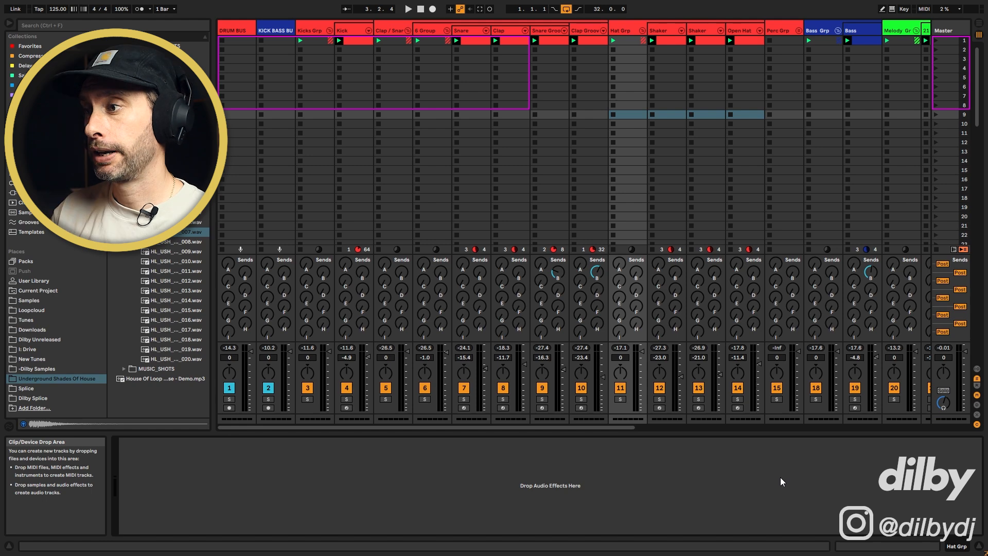
Step: Stop playback and freeze the Vox track
key("space")
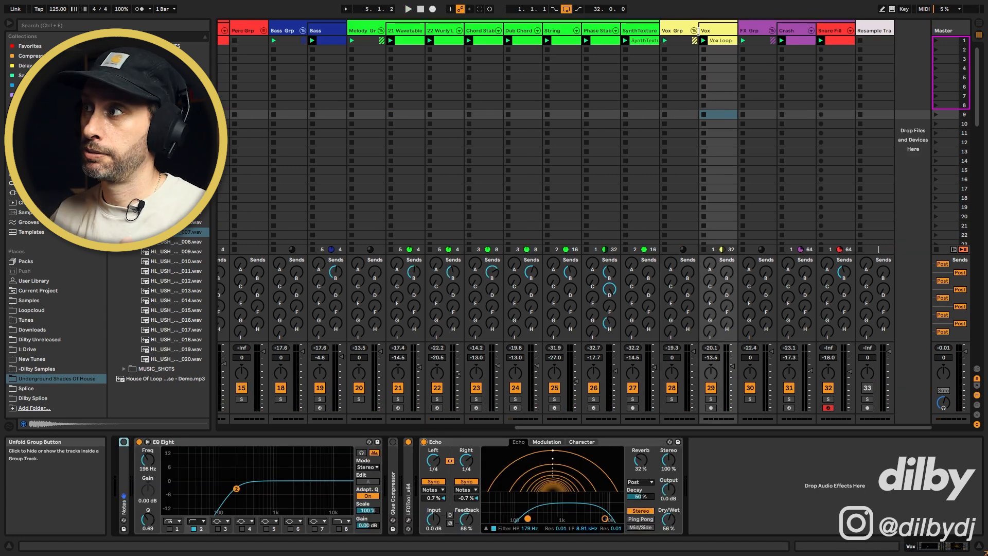
left_click(718, 31)
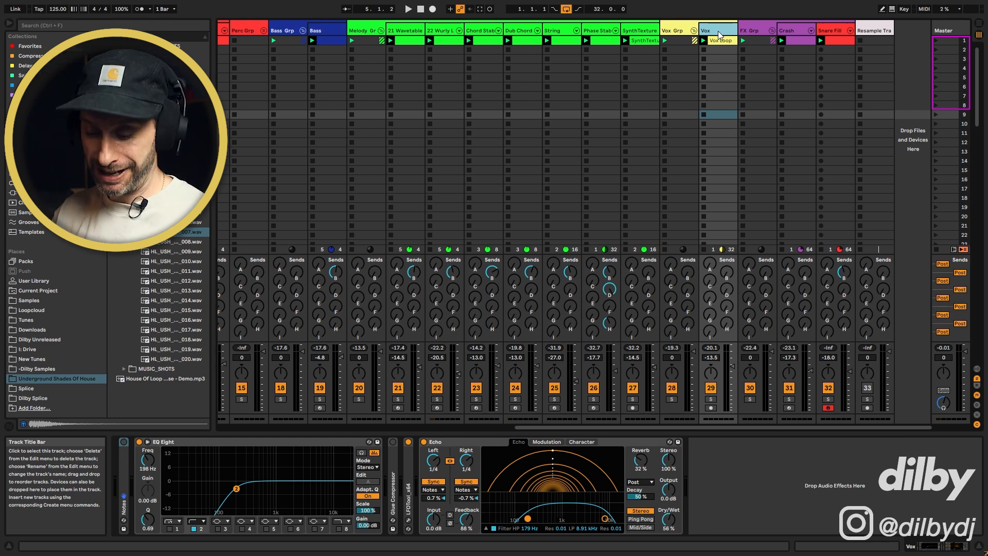
right_click(718, 31)
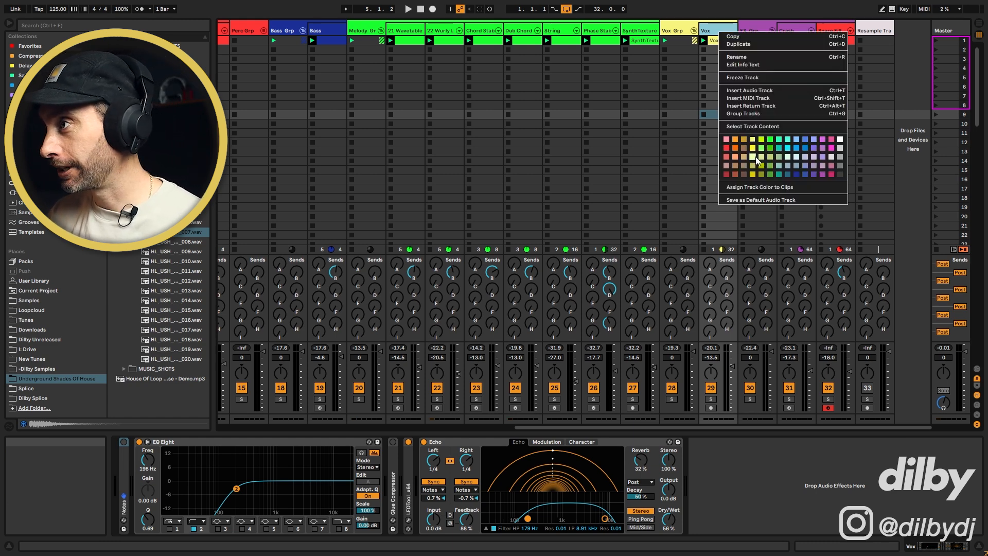
left_click(751, 79)
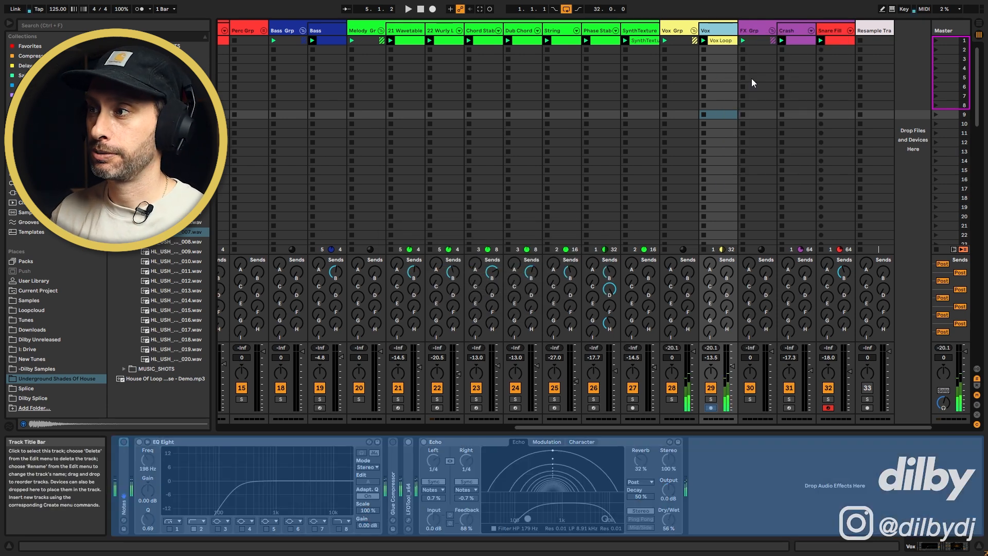
Step: Solo the Kick track and then the Clap/Snare group, and play each one back
left_click_drag(714, 427, 248, 427)
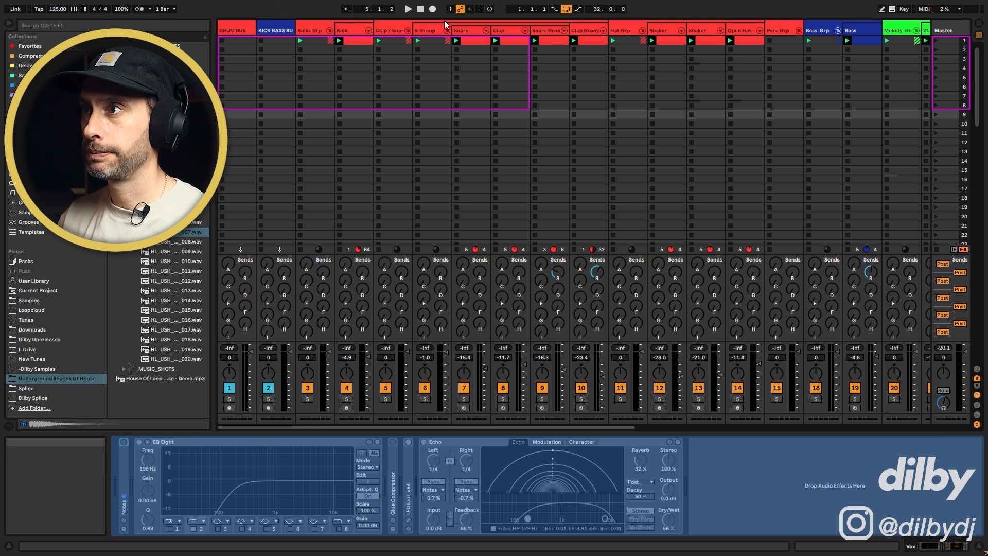
left_click(354, 31)
left_click(347, 399)
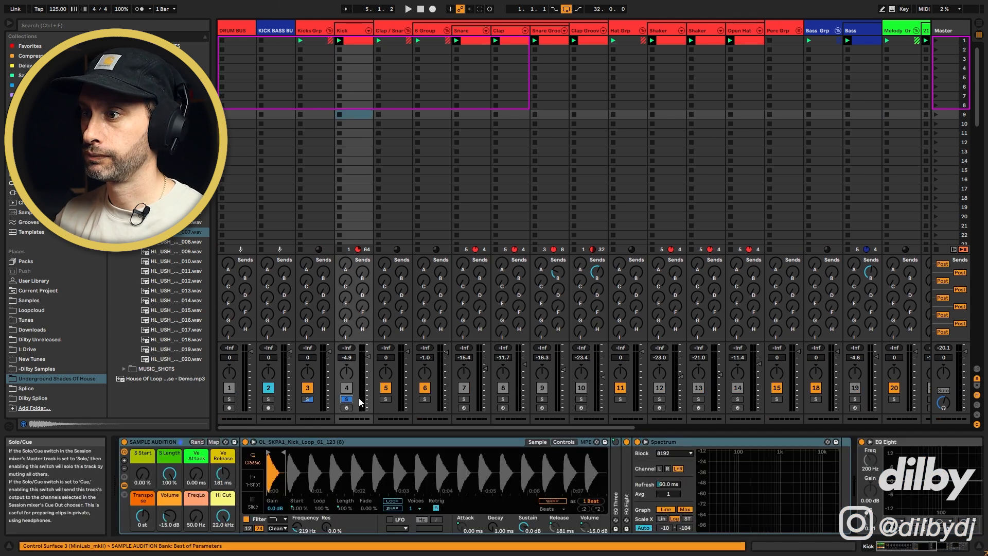
left_click(427, 400)
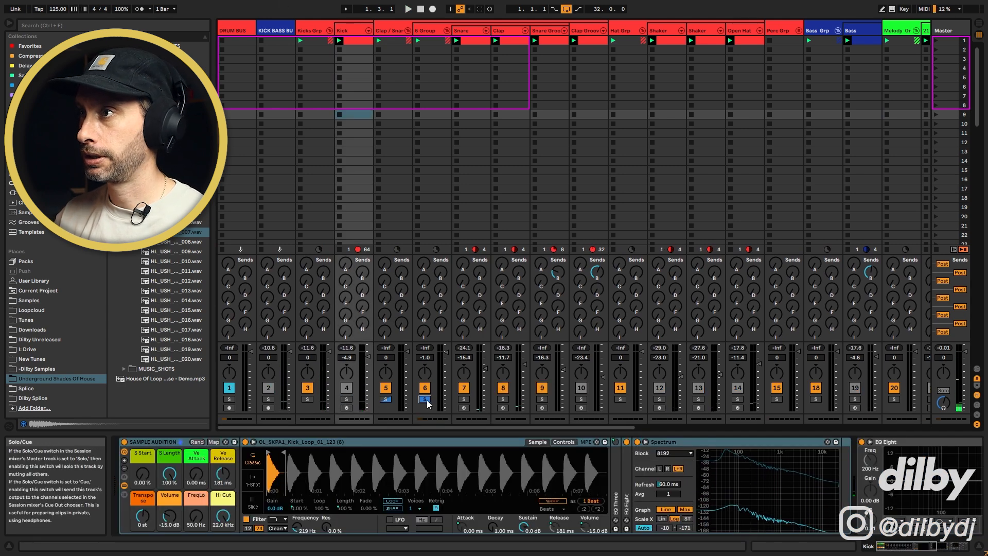
left_click(386, 399)
key("space")
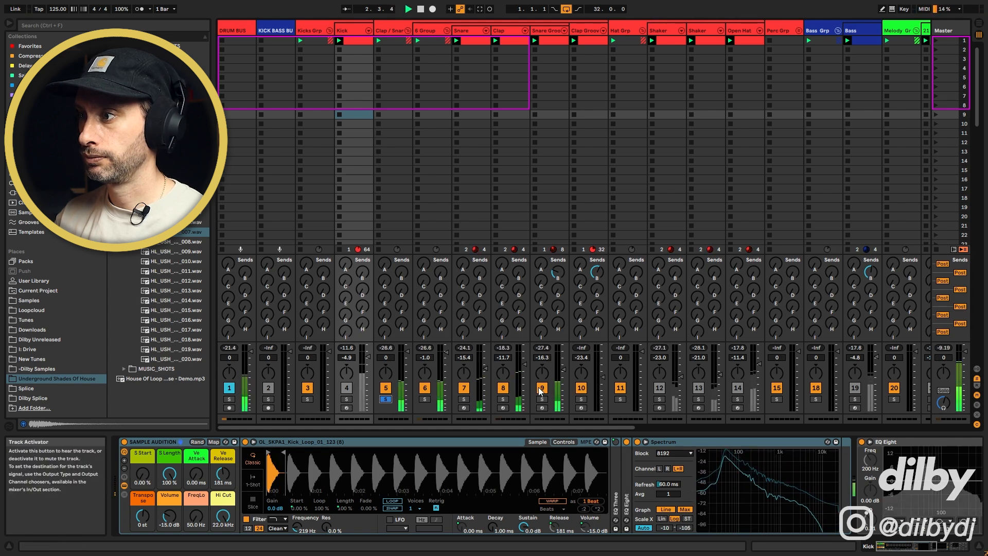
Step: Solo and listen to the Hat group, then solo the Bass track
left_click(621, 399)
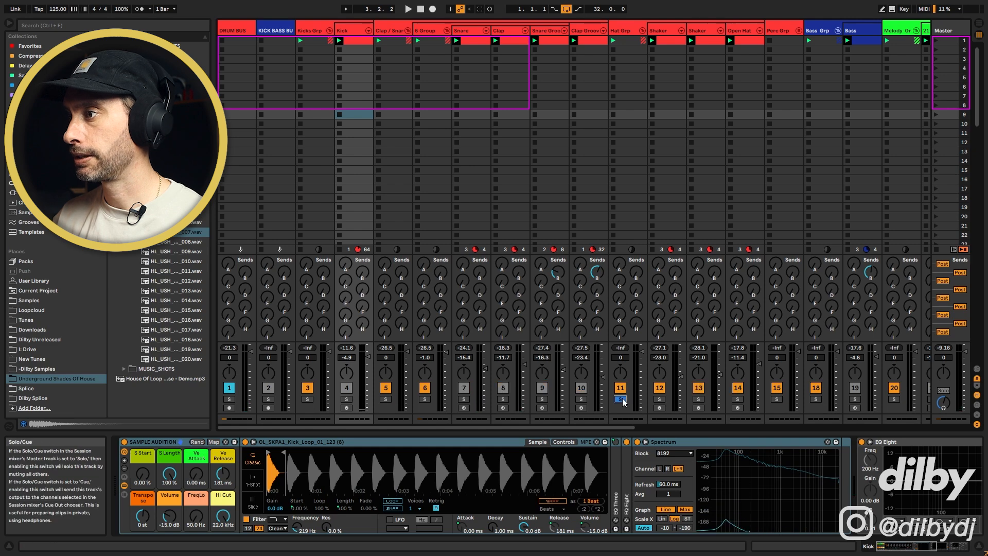
key("space")
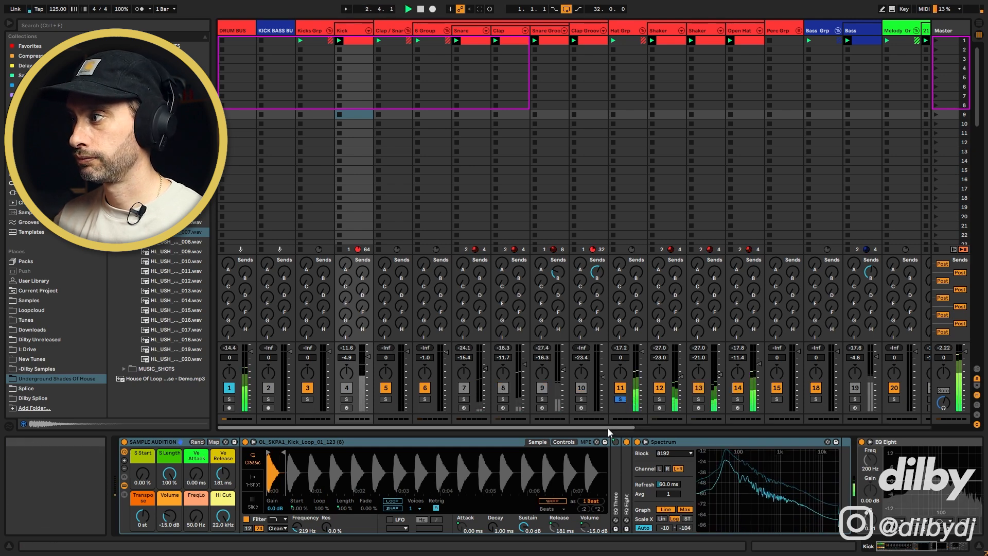
left_click(855, 399)
Step: Solo the 21 Wavetable track, add the 22 Wurly and Chord Stab tracks to the solo, and play them together
left_click_drag(632, 425, 864, 430)
left_click(666, 41)
left_click(458, 31)
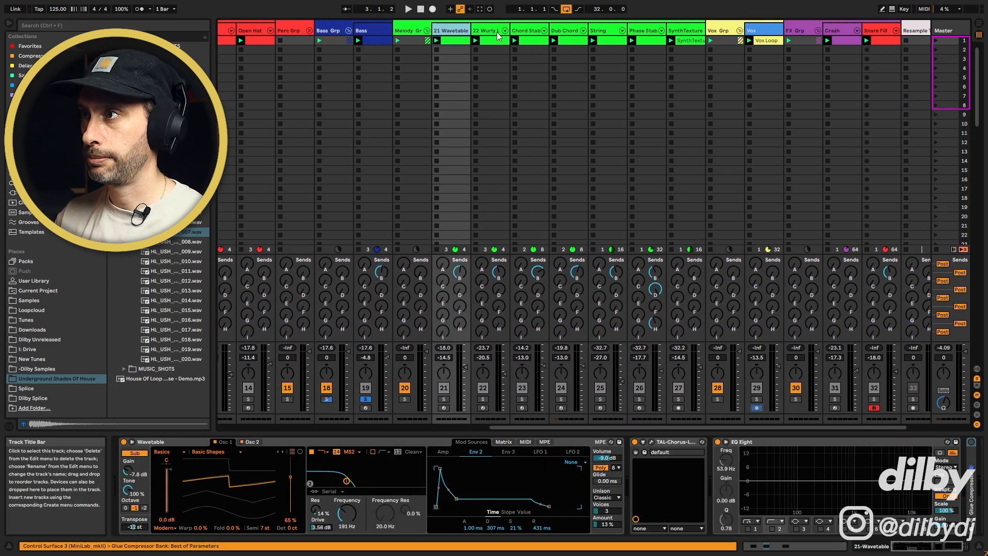
left_click(445, 400)
key("space")
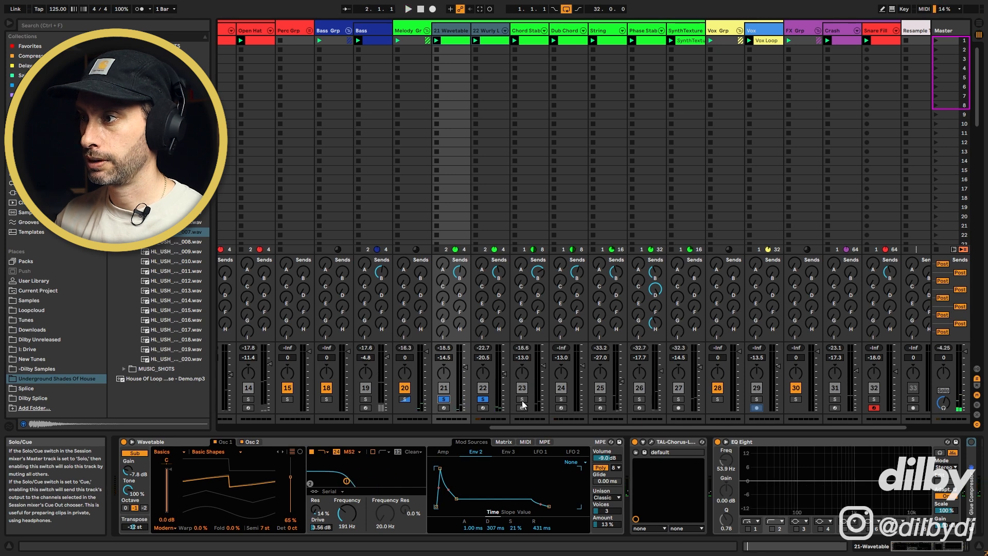
left_click(522, 401)
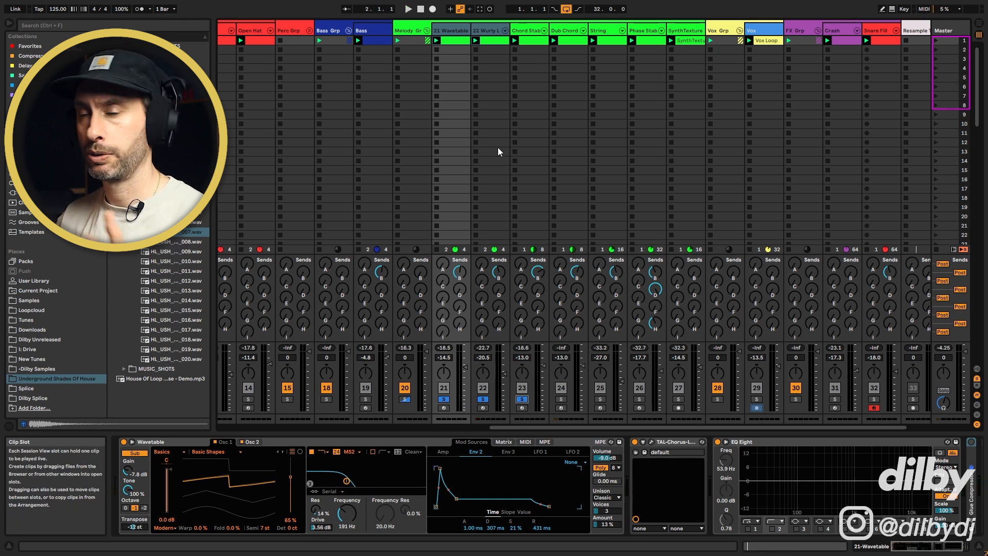
key("space")
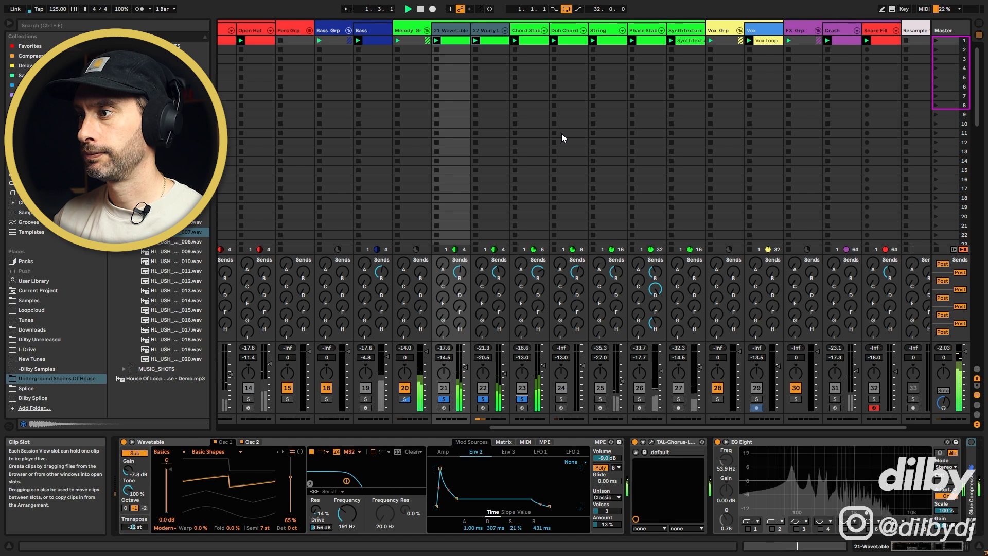
Step: Add the Dub Chord track to the soloed synths, open its MIDI clip and play it back
left_click(561, 399)
left_click(575, 31)
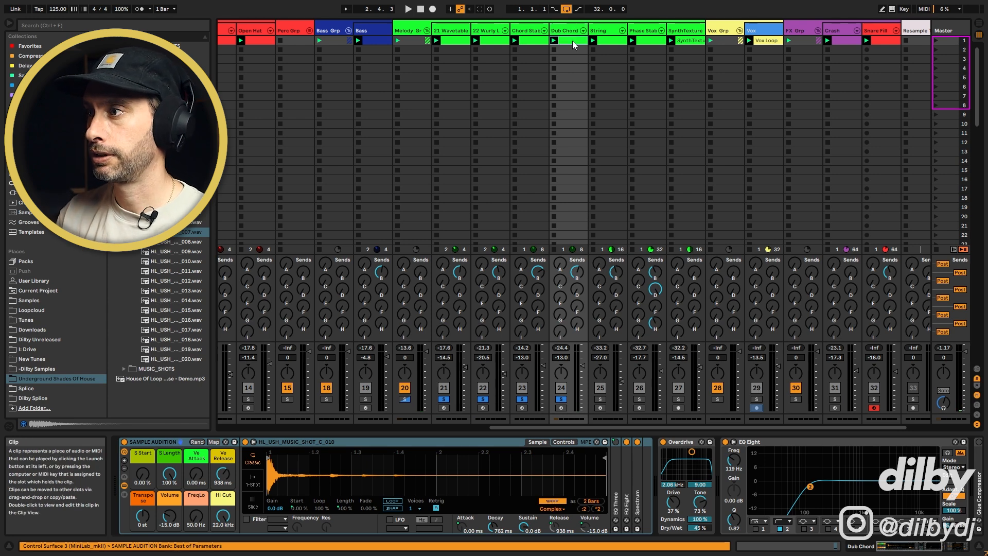
left_click(572, 42)
key("space")
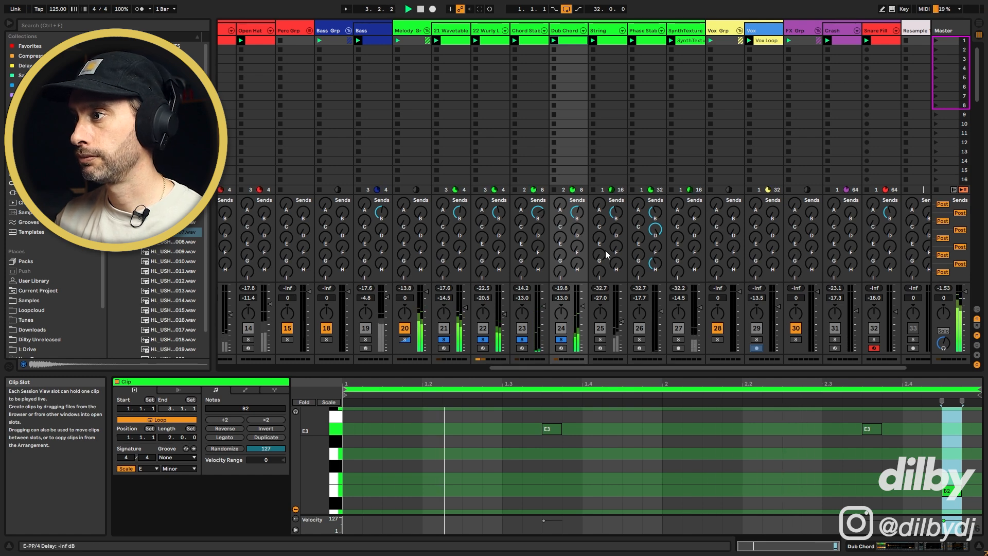
Step: Solo the String track, inspect its MIDI clip and its sampler's control settings, and play it back
left_click(600, 339)
left_click(610, 41)
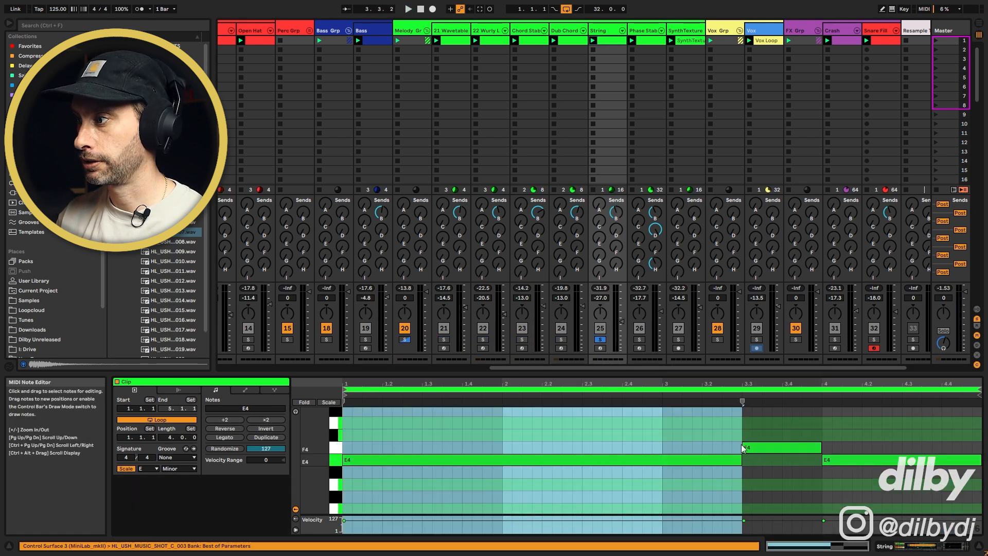
left_click(591, 60)
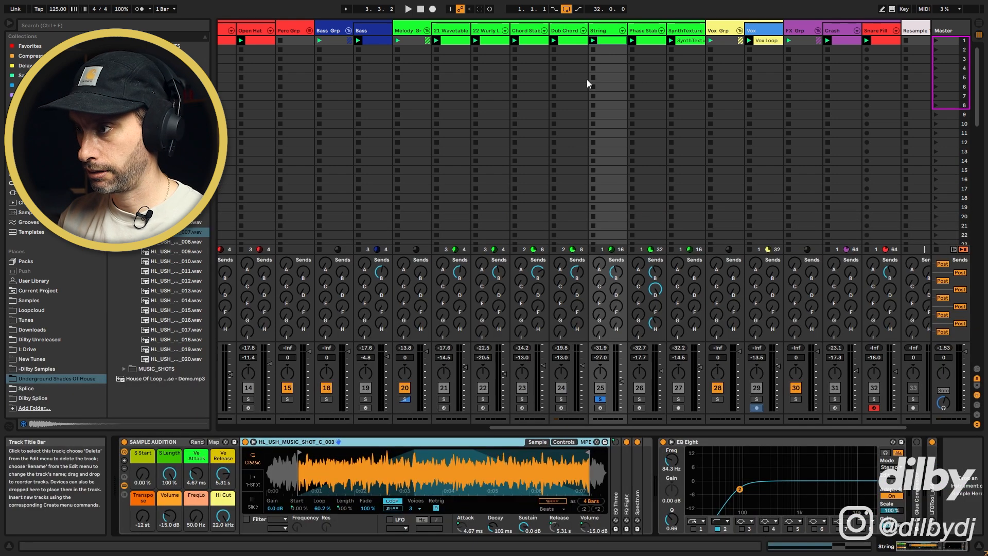
left_click(563, 441)
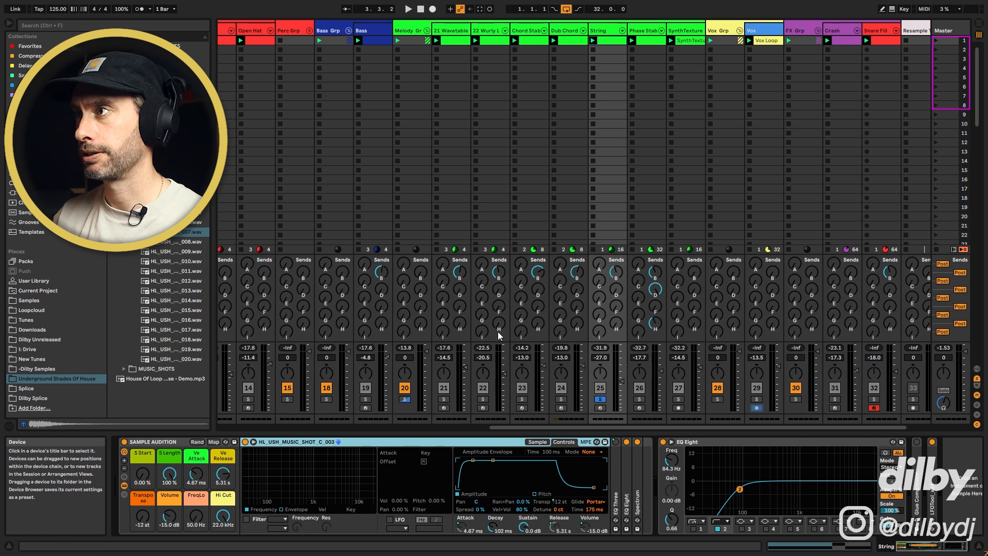
left_click(608, 40)
key("space")
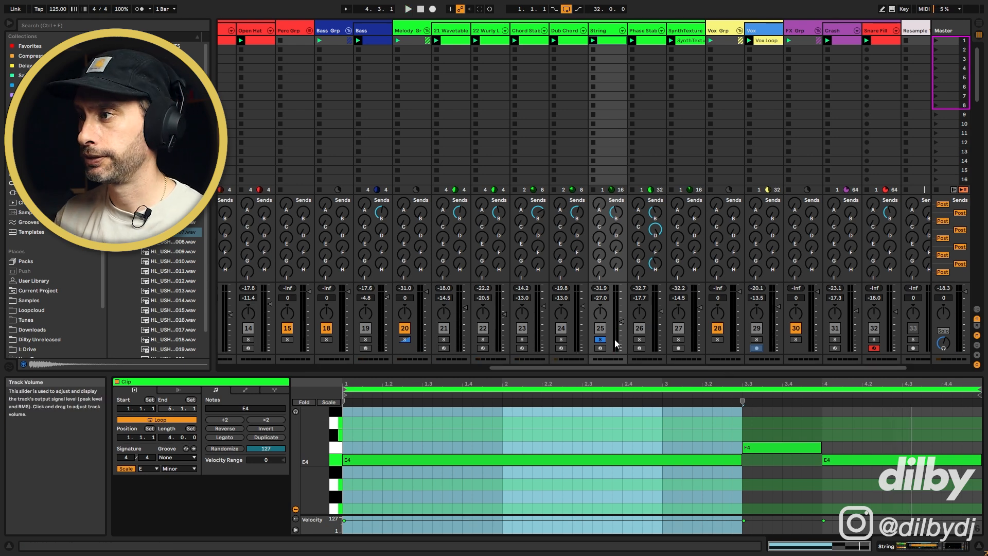
Step: Solo and play the Phase Stab track, then the SynthTexture track with its audio clip opened
left_click(649, 31)
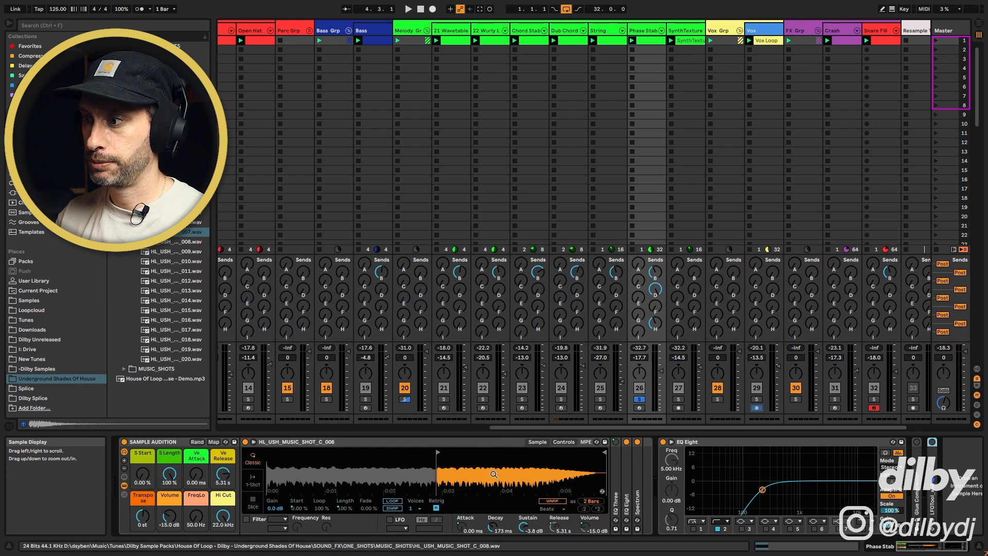
key("space")
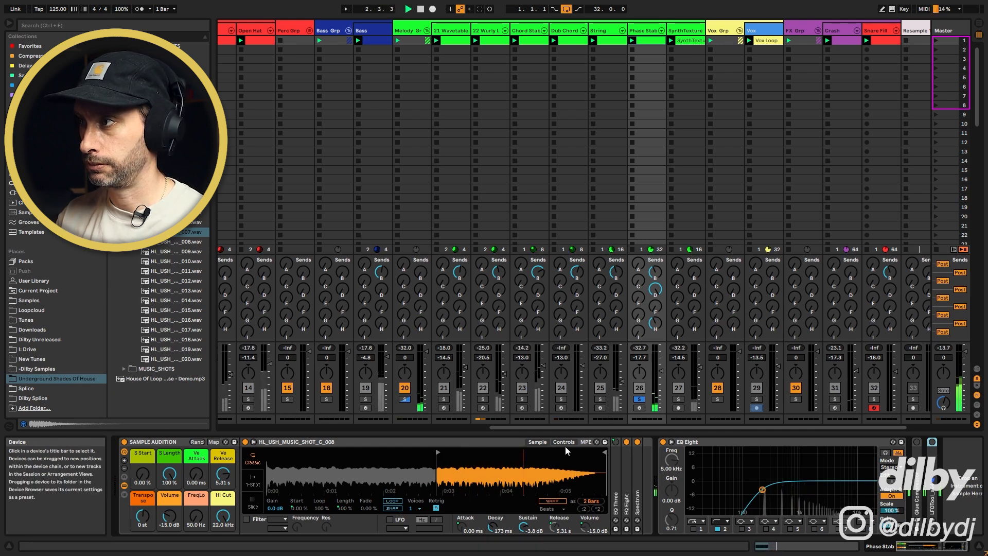
left_click(687, 31)
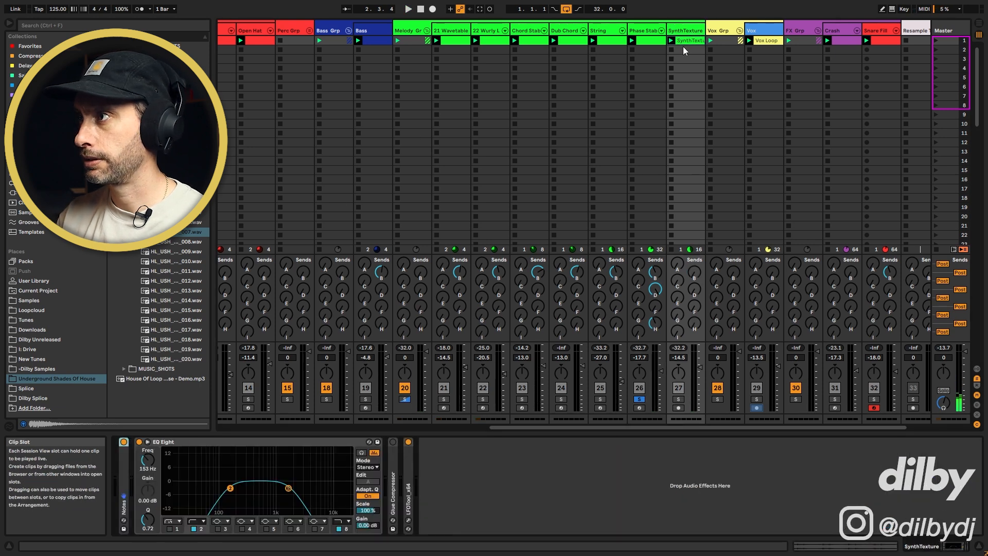
left_click(679, 399)
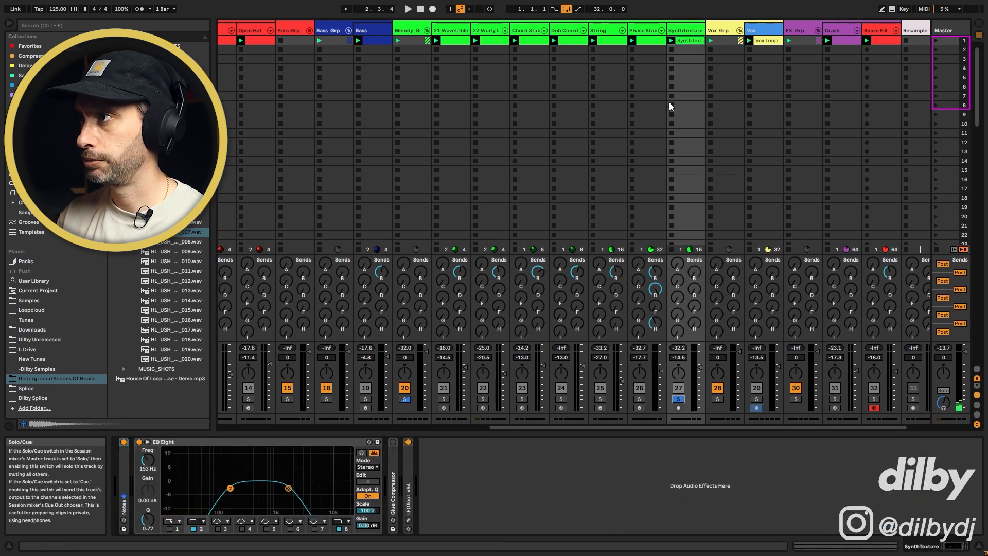
left_click(686, 40)
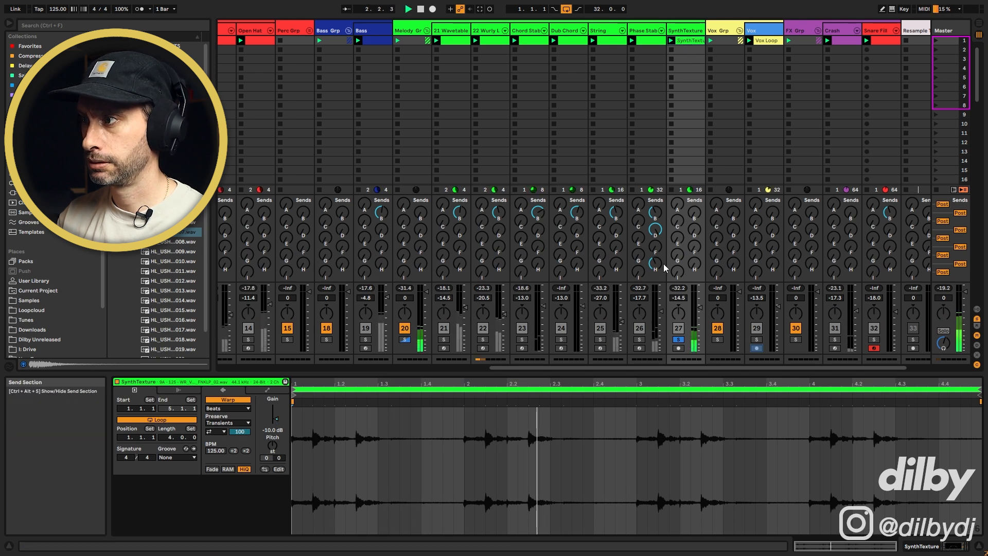
left_click(687, 33)
Step: Listen to the soloed Vox track and display the Gain envelope of its Vox Loop clip
left_click(767, 31)
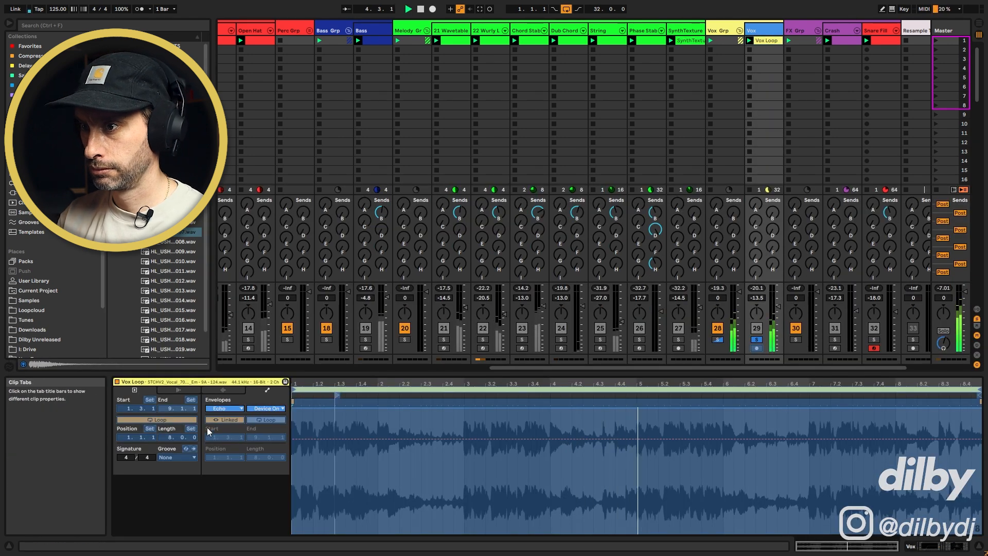
key("space")
left_click(226, 408)
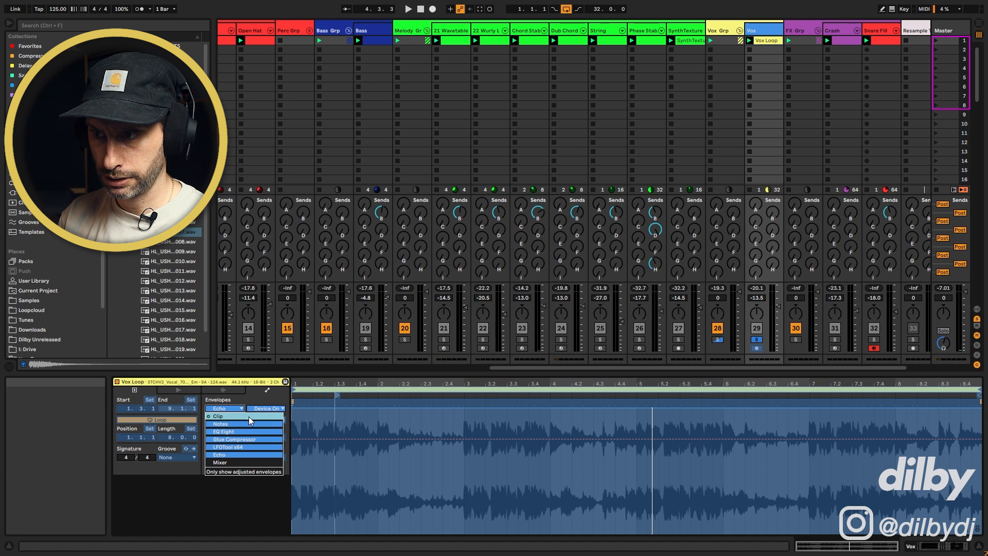
left_click(251, 416)
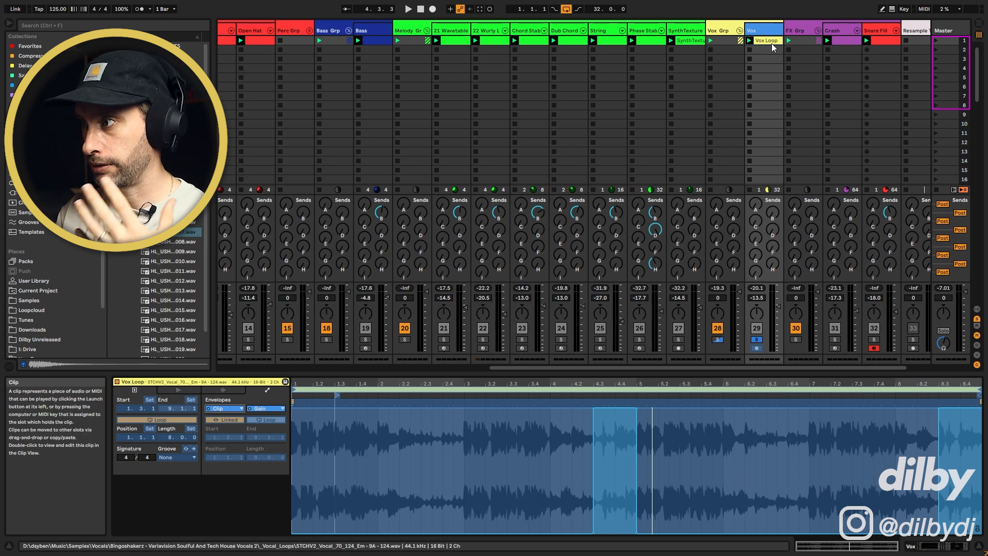
Step: Look over the Crash and Snare Fill tracks and select the FX group
left_click(878, 32)
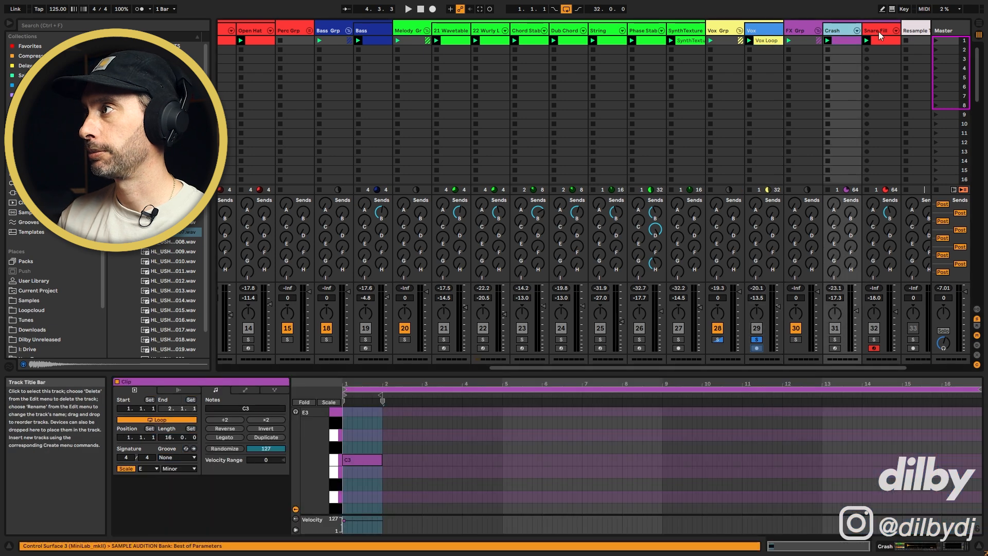
left_click(835, 29)
key("Left")
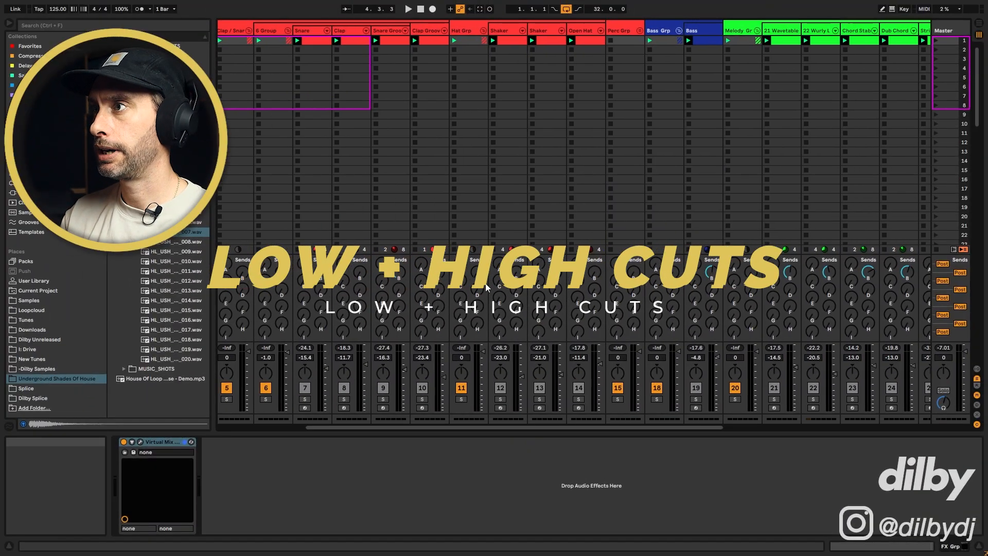
Step: Solo the Open Hat track and start playback
left_click_drag(510, 425, 329, 432)
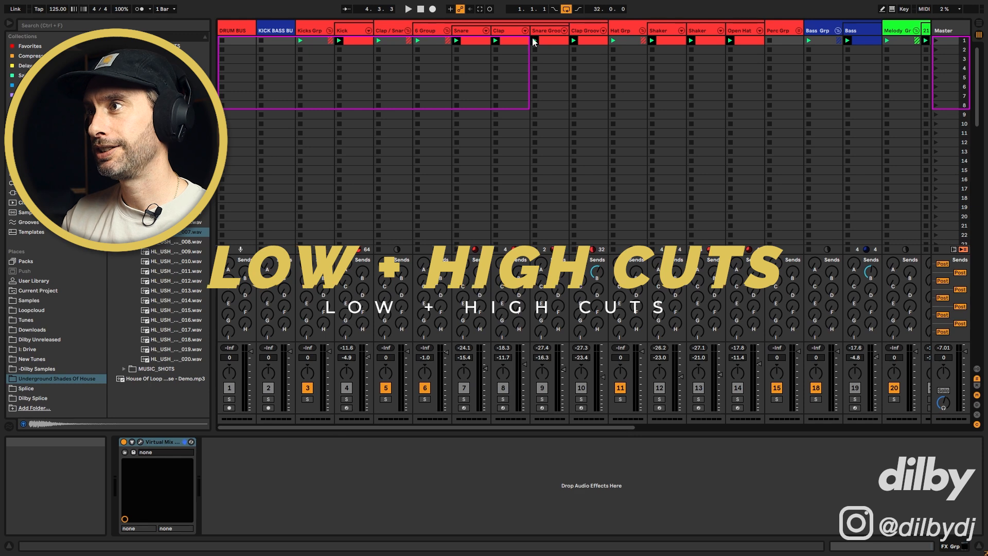
left_click(740, 27)
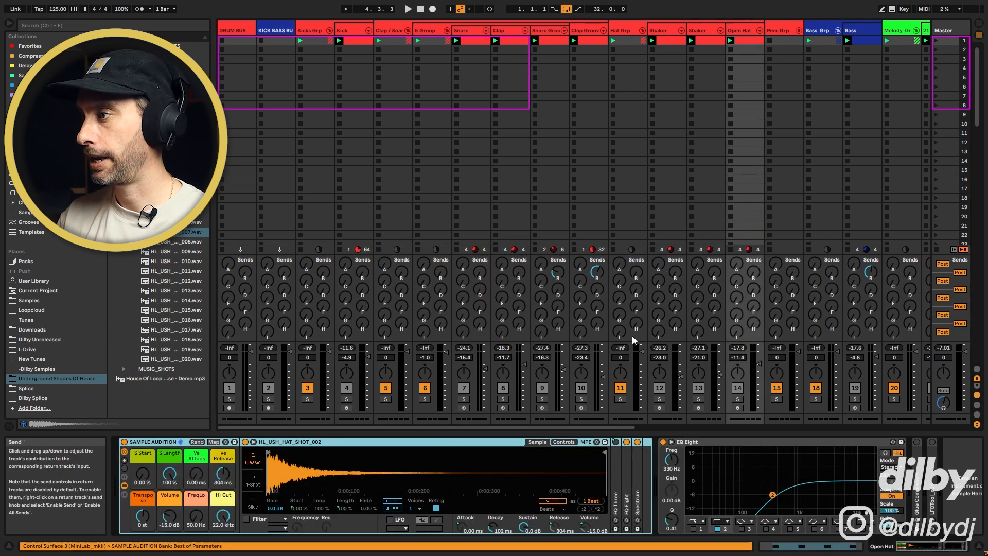
left_click(738, 399)
key("space")
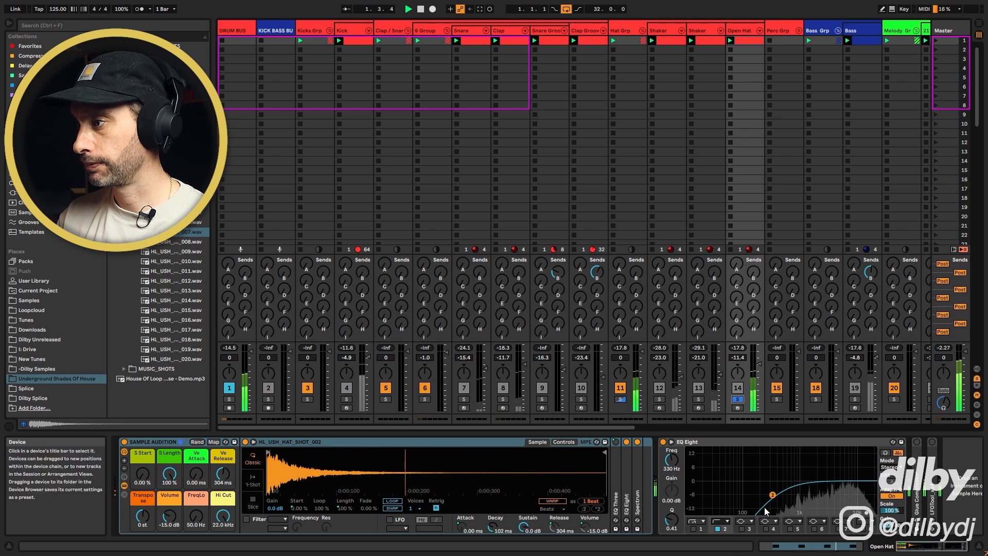
Step: Lower the low-cut frequency of the Open Hat's EQ Eight to 74.2 Hz and enable filter band 1
left_click_drag(773, 495, 737, 493)
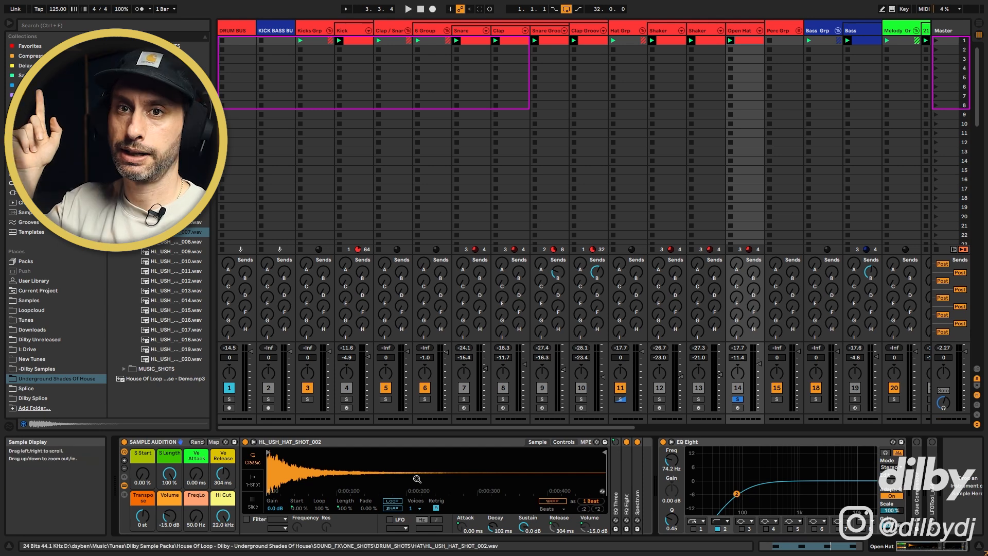
left_click(694, 530)
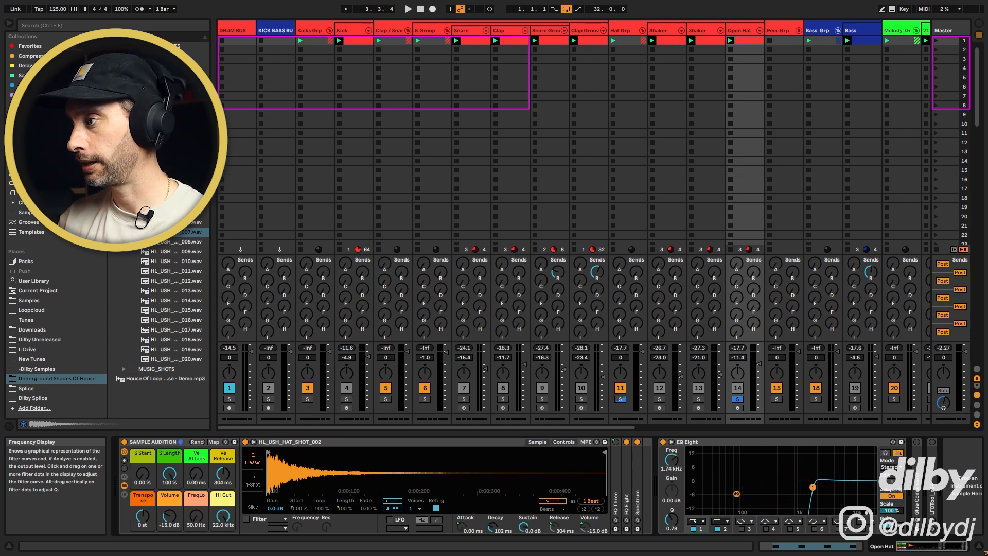
Step: Audition the Open Hat with EQ Eight band 1 at 2.20 kHz, then bypass that band and set band 2's low cut to 400 Hz
key("space")
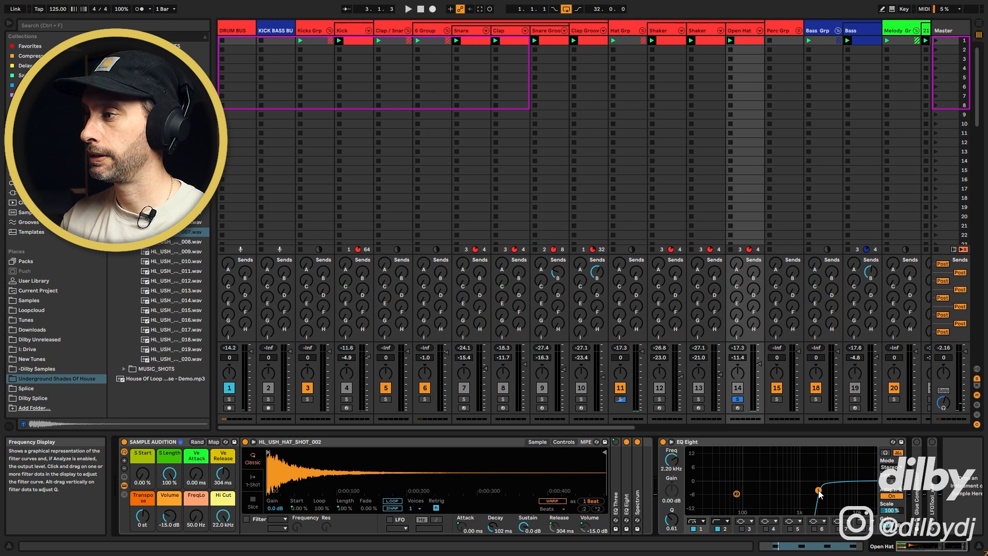
key("space")
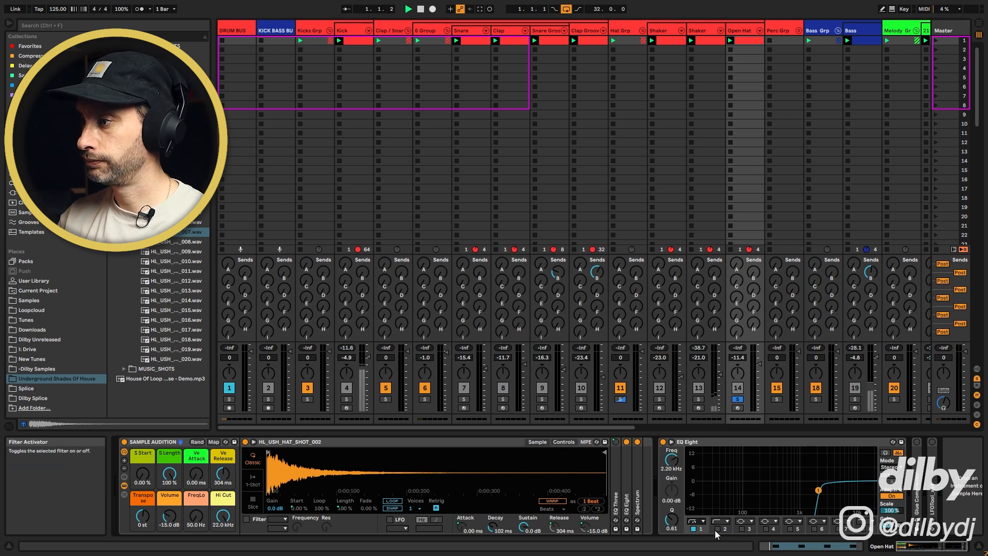
left_click(693, 529)
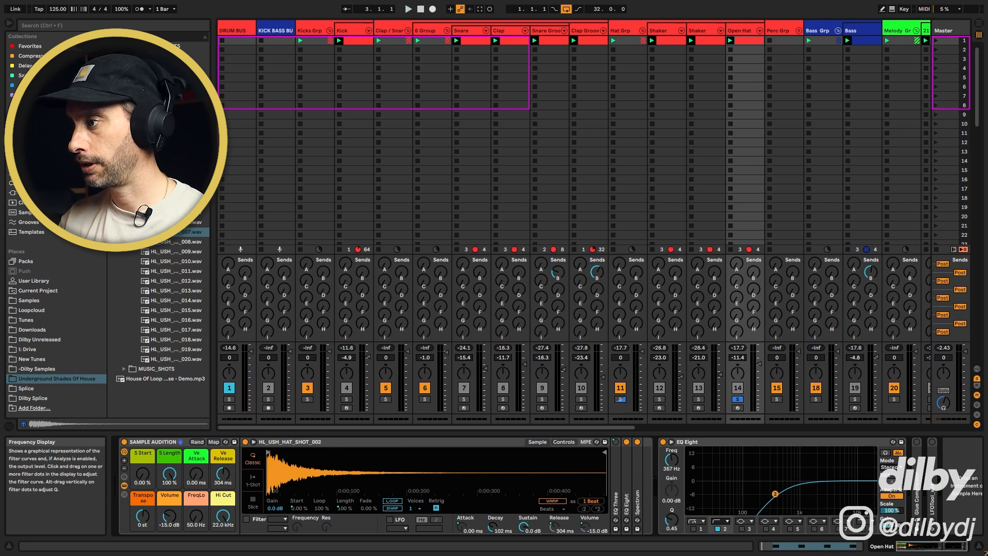
left_click_drag(777, 494, 779, 494)
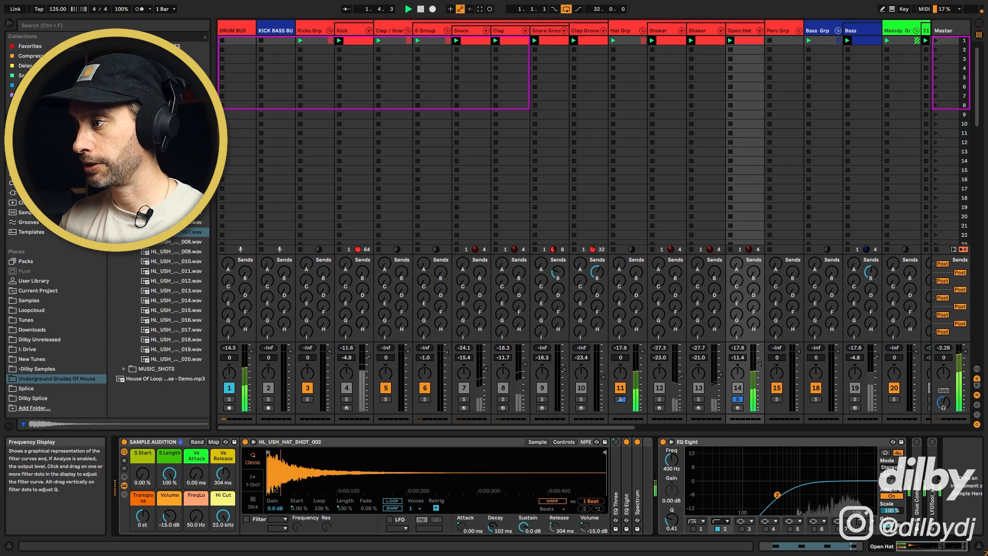
Step: Solo the drum bus and compare the Open Hat within the drums with EQ Eight filter band 1 on and off
left_click(694, 530)
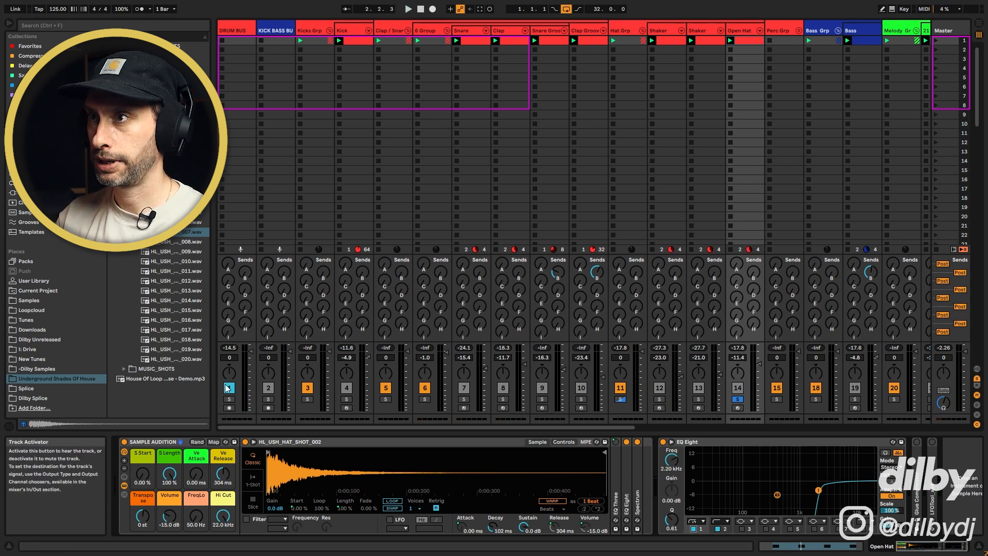
key("space")
left_click(229, 400)
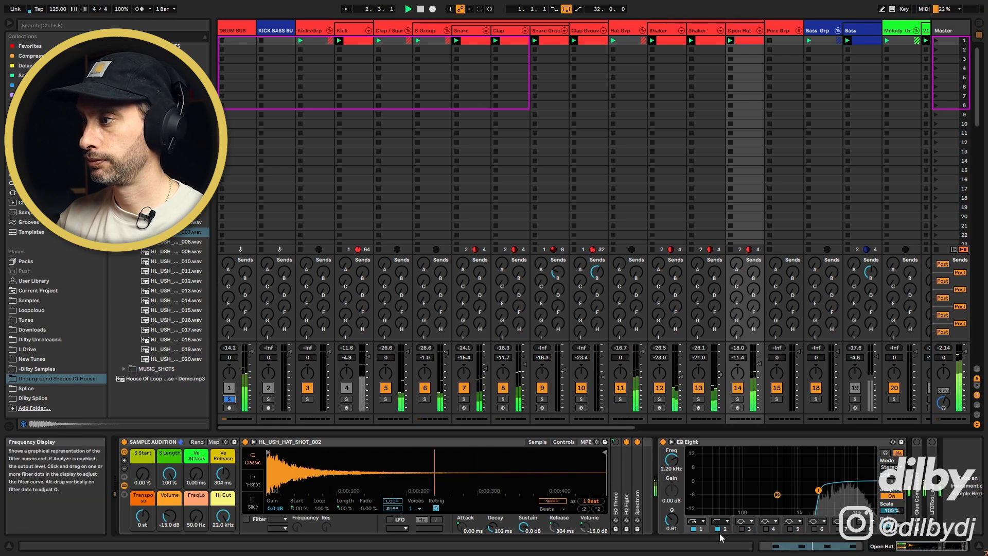
left_click(694, 530)
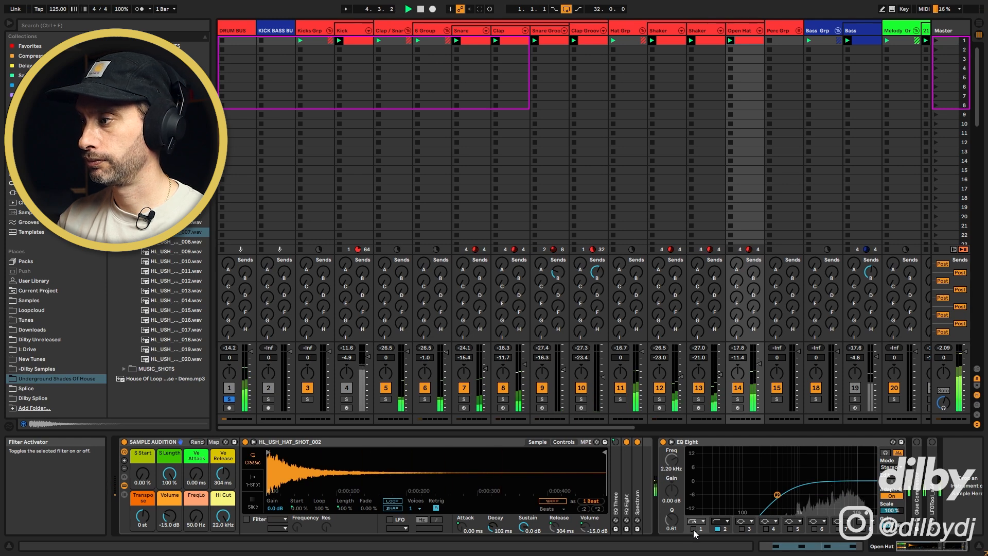
key("space")
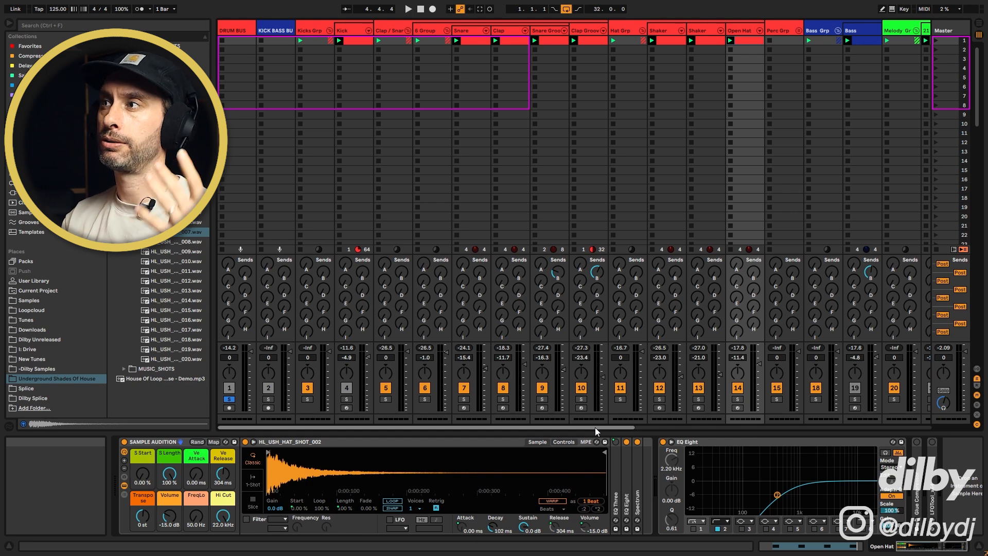
left_click(693, 529)
left_click(694, 528)
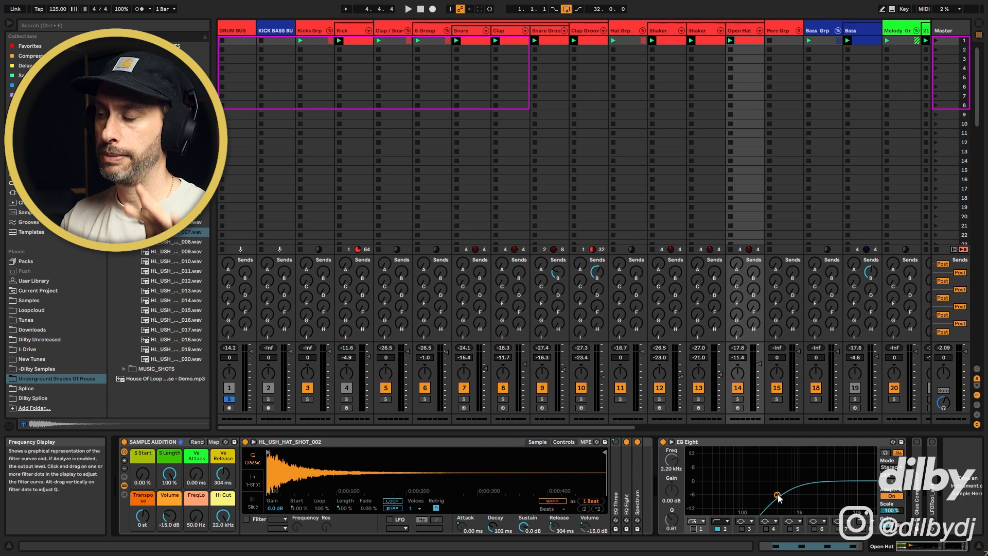
Step: Solo the 21 Wavetable and 22 Wurly tracks together and play them
left_click_drag(624, 427, 776, 431)
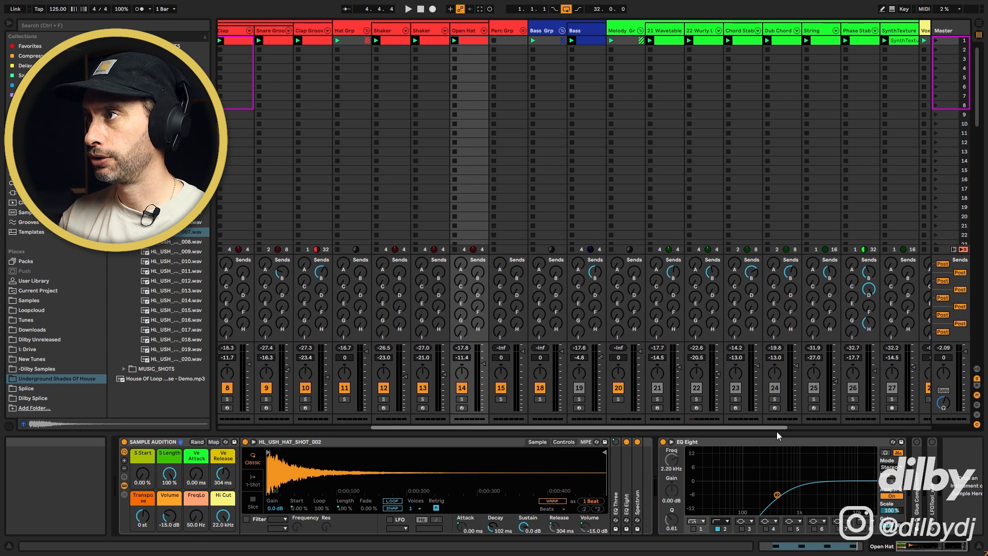
left_click(702, 32)
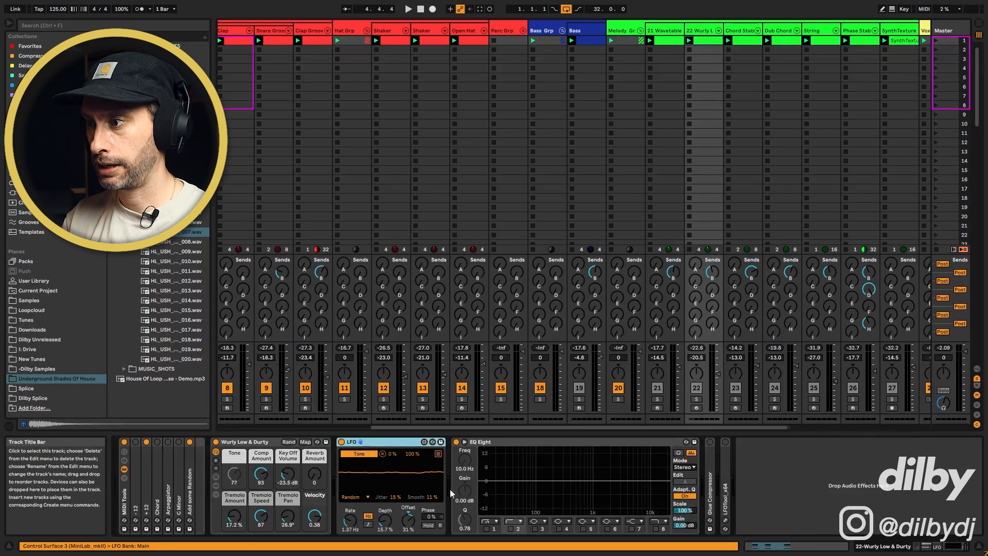
left_click(665, 32)
left_click(709, 30, "shift")
left_click(699, 399)
key("space")
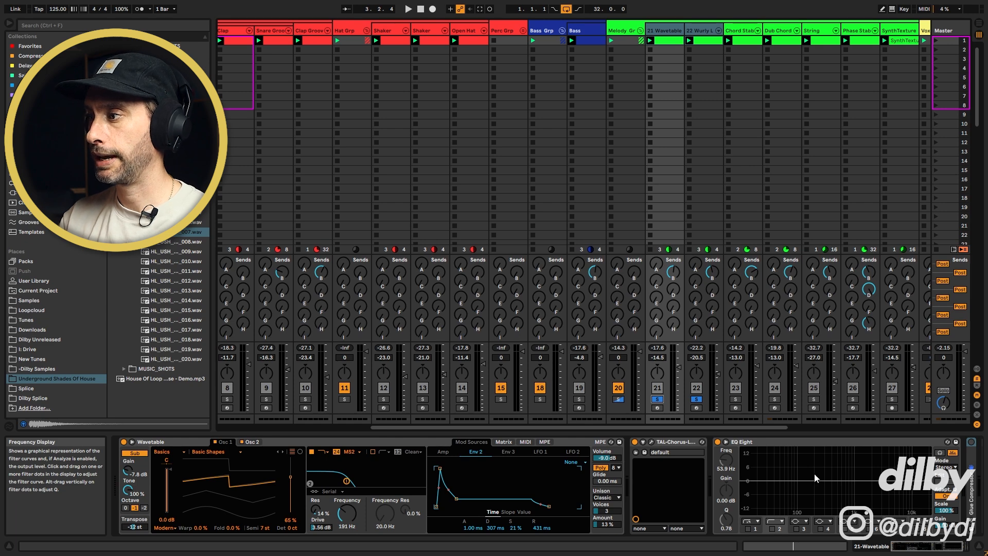
Step: Check the EQ Eight of the Wurly and Wavetable tracks, then unsolo the Wurly and listen to the Wavetable alone
left_click(698, 31)
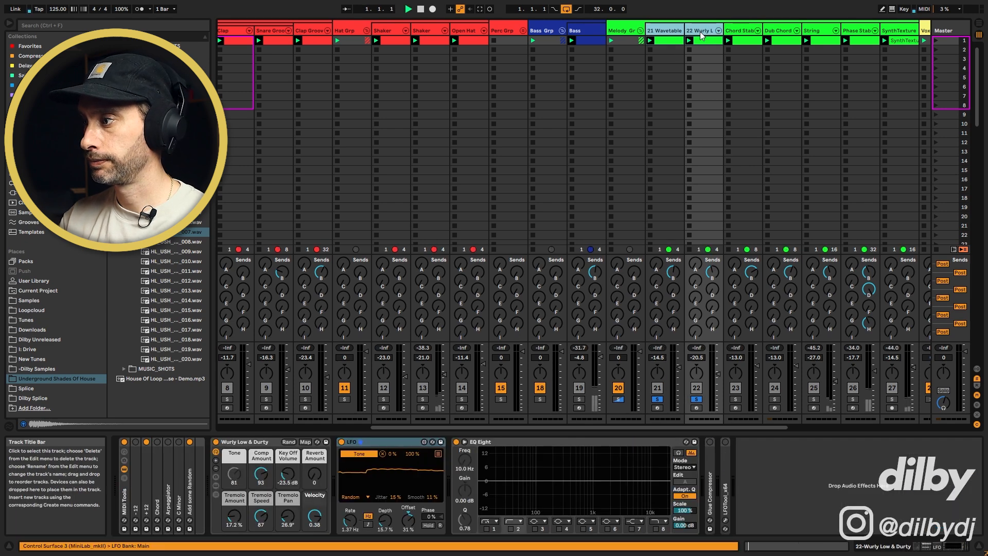
left_click(666, 32)
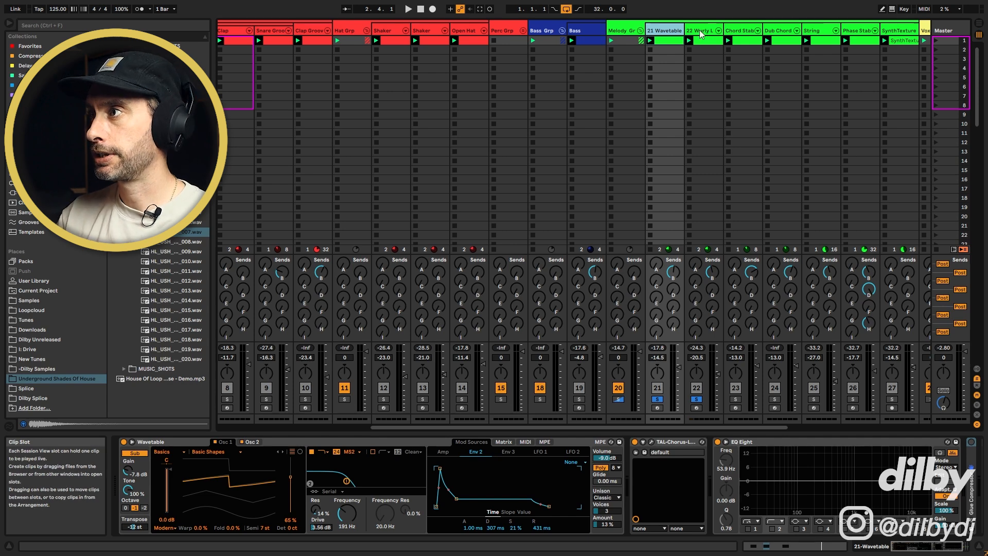
left_click(696, 400)
key("space")
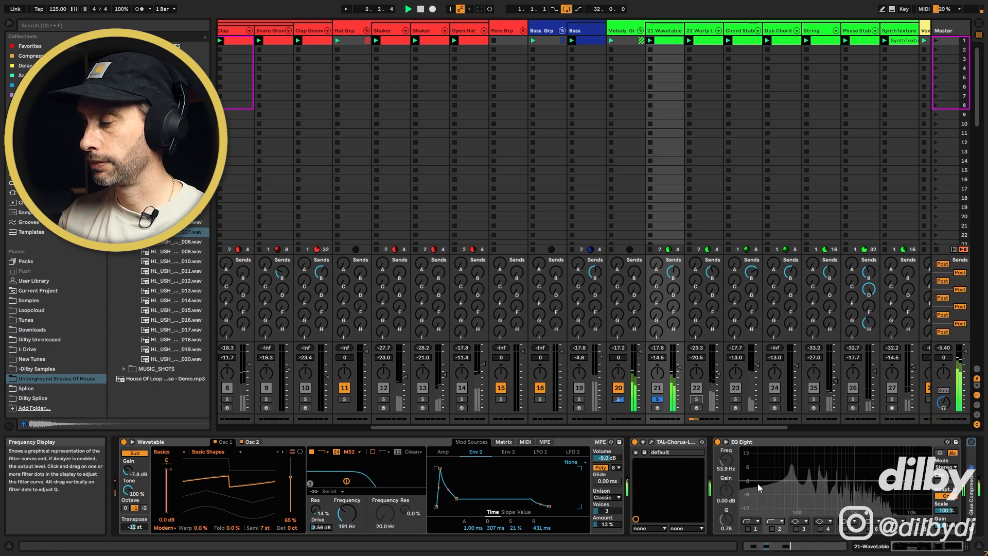
Step: Display the Bass track's devices and examine its spectrum in EQ Eight during playback
left_click(591, 32)
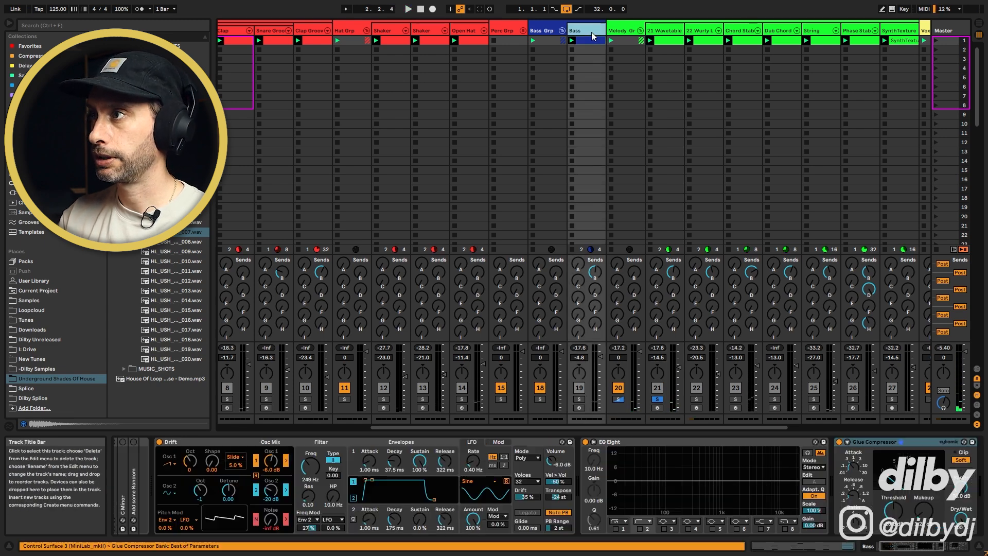
key("space")
key("space")
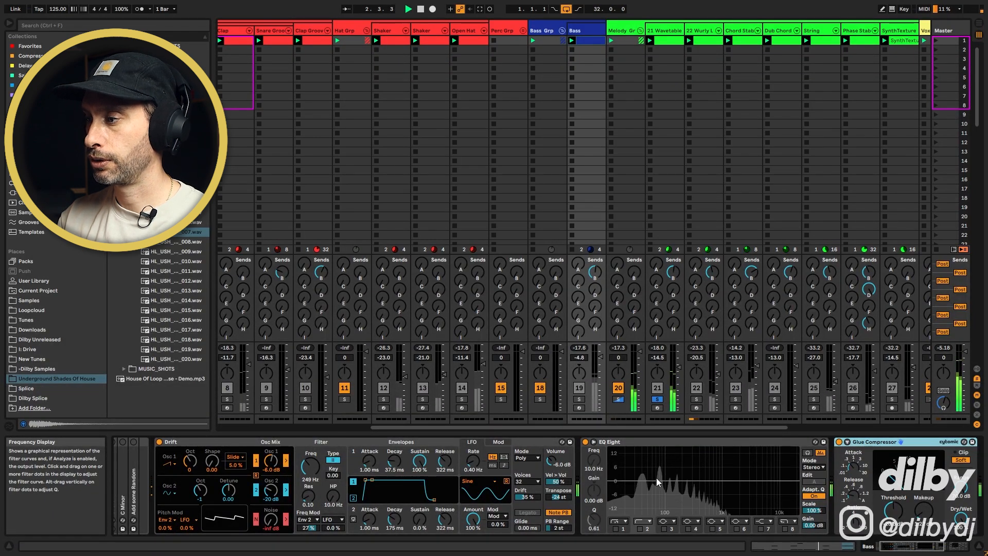
key("space")
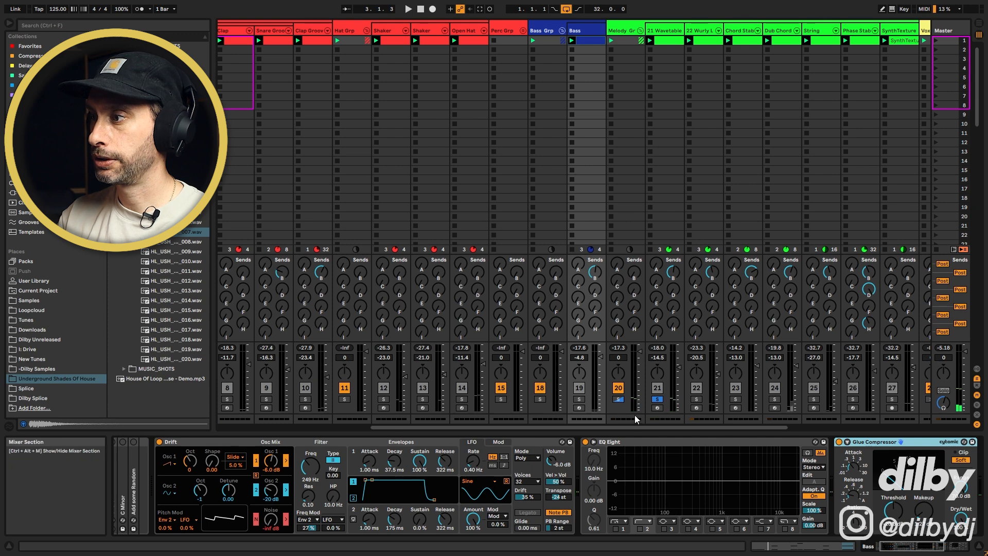
Step: Solo the kick and bass bus and listen to it
left_click_drag(639, 427, 463, 425)
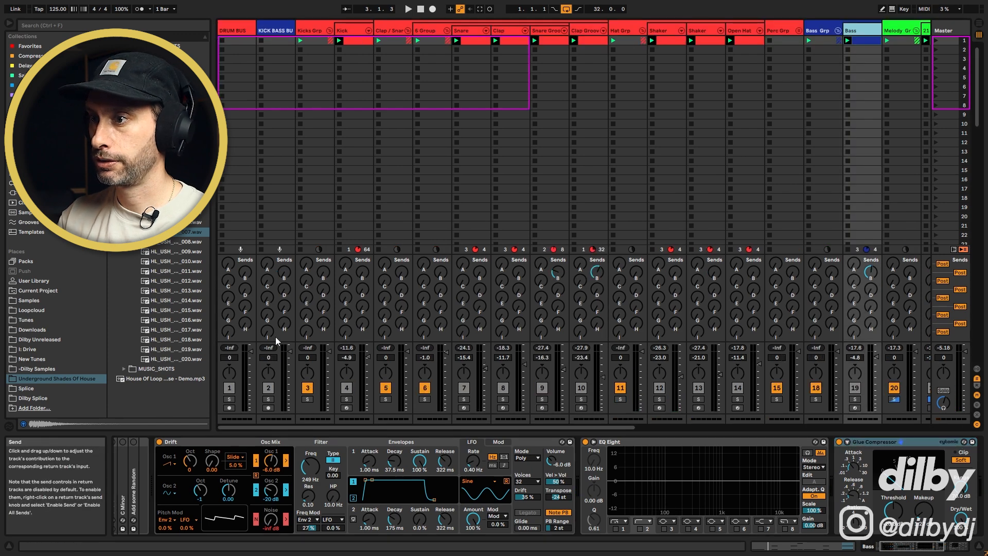
left_click(269, 399)
key("space")
Step: Enable filter band 2 as a low cut at 10.0 Hz in the Bass's EQ Eight and expand the EQ display
left_click_drag(378, 426, 573, 431)
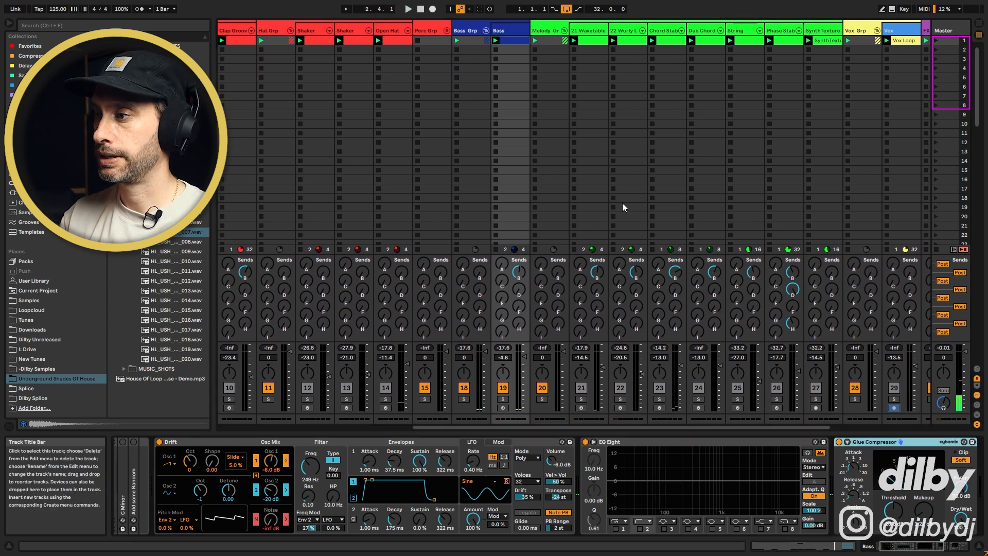
left_click(639, 528)
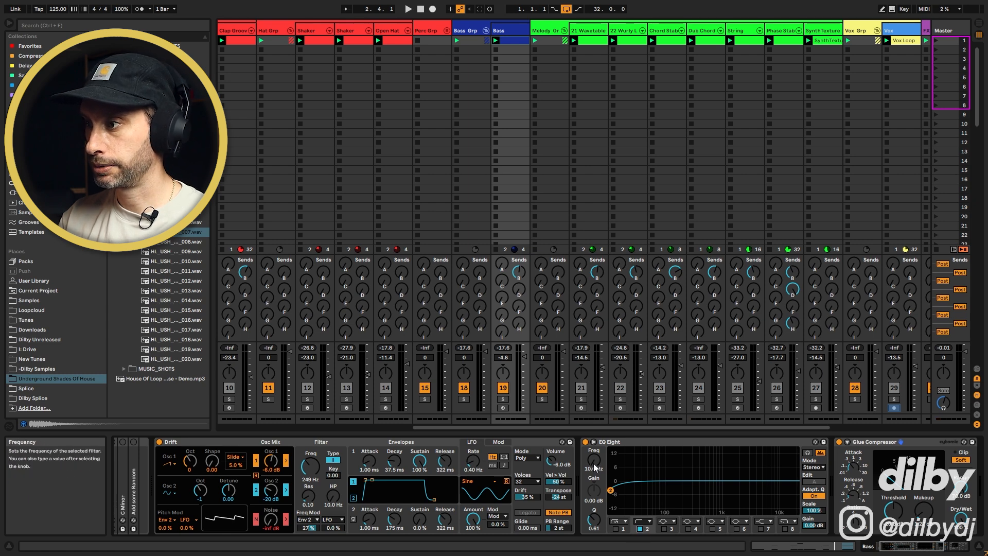
left_click_drag(594, 459, 594, 478)
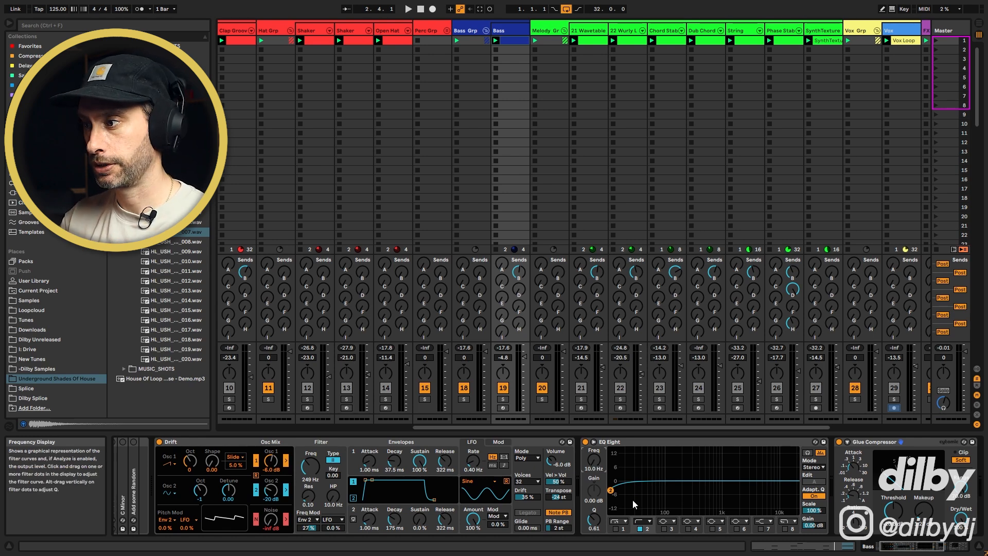
left_click(593, 441)
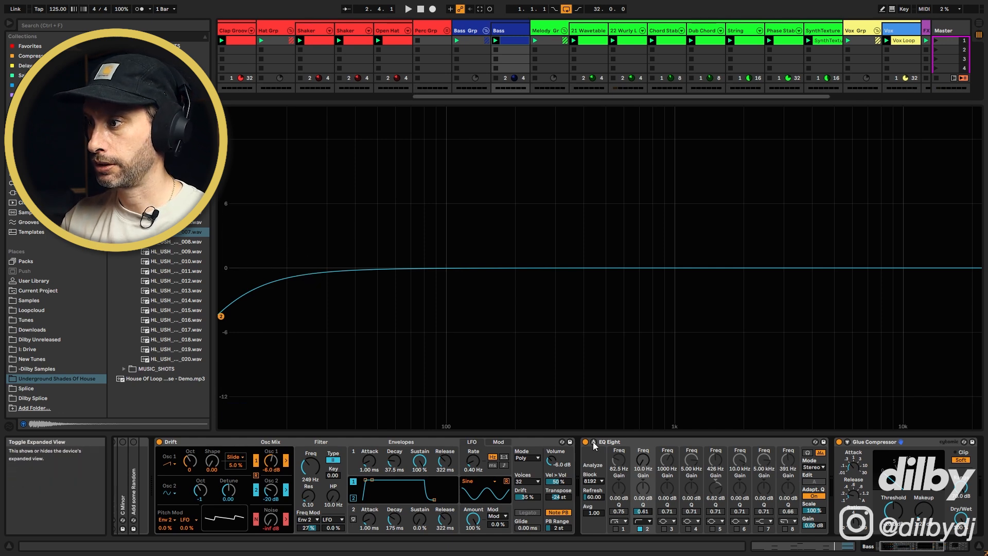
Step: Examine the Bass's spectrum during playback and raise the band 2 low cut to 47.7 Hz
key("space")
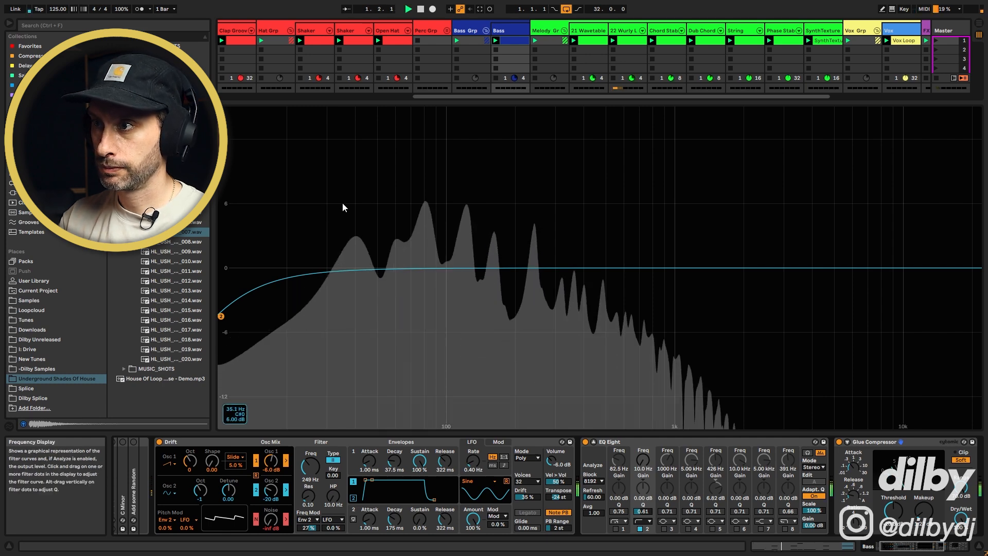
key("space")
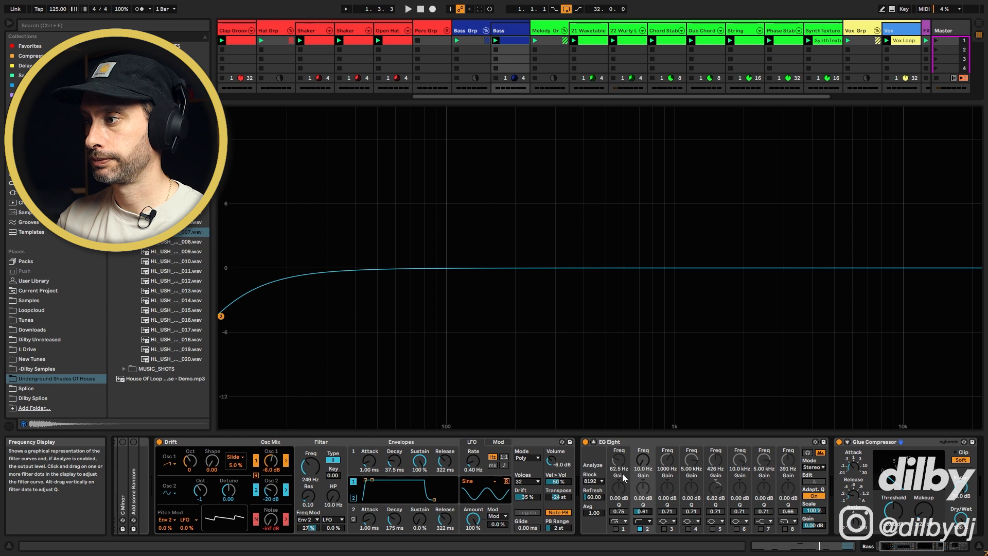
key("space")
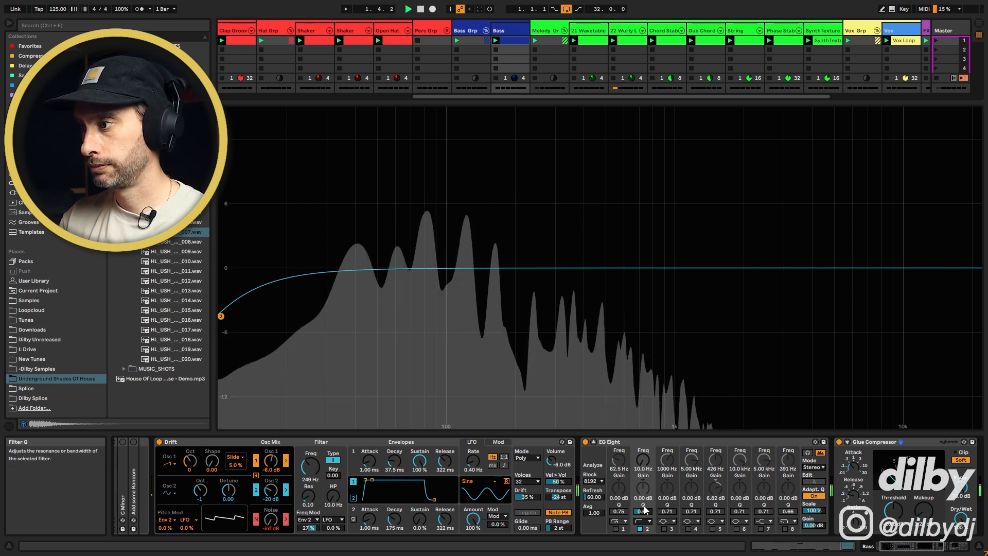
left_click_drag(643, 459, 643, 437)
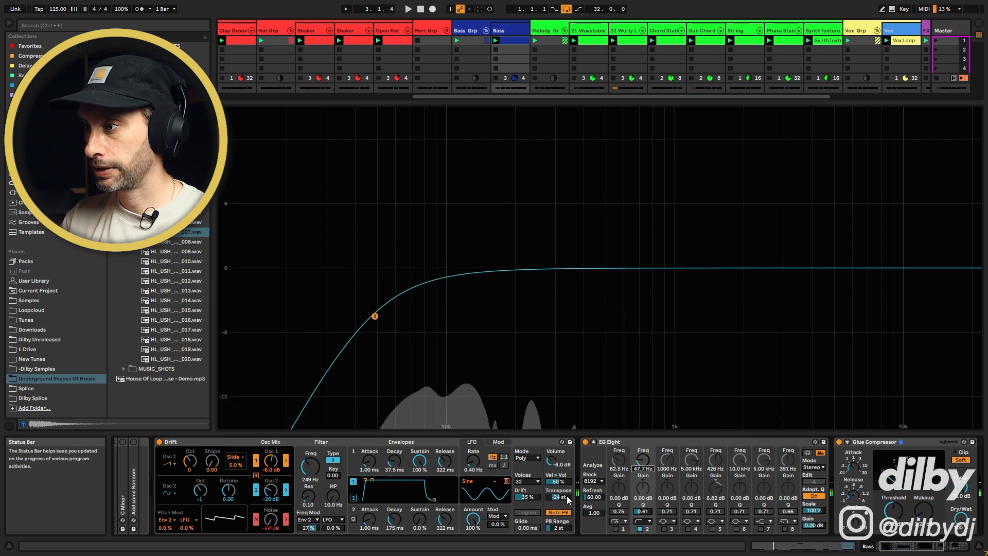
Step: Turn off EQ Eight's spectrum analysis and raise the Bass's low cut by ear to 212 Hz
key("space")
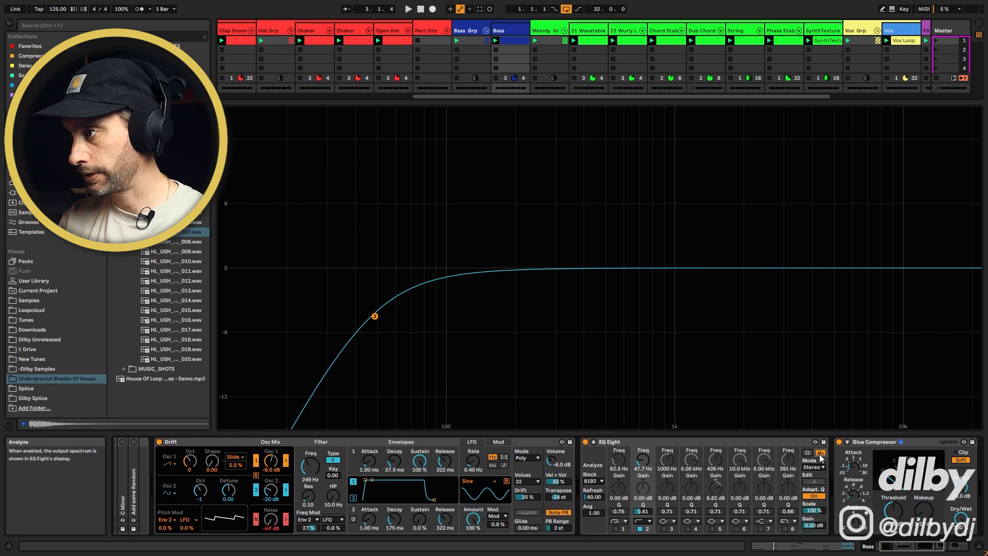
left_click_drag(643, 460, 643, 406)
key("space")
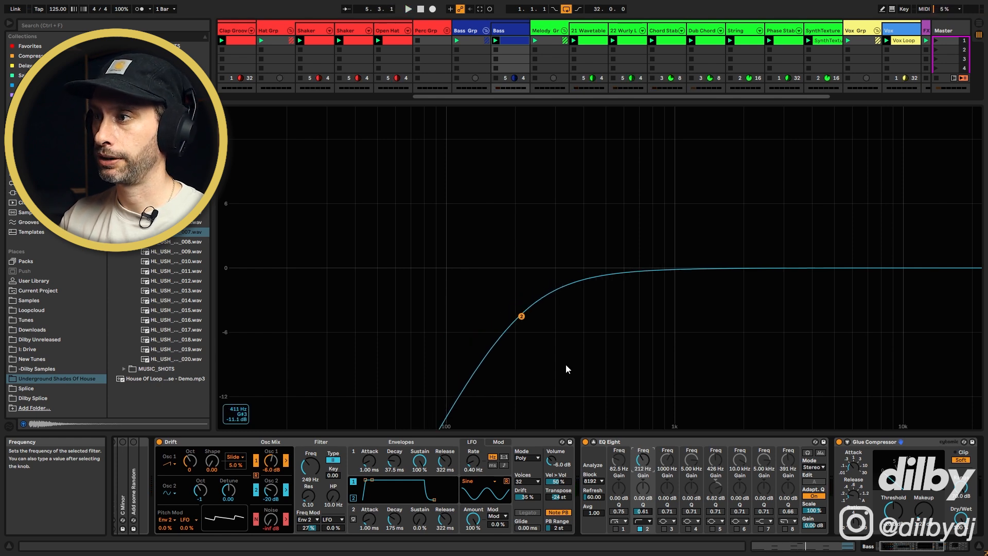
Step: Lower the Bass's low cut to 38.3 Hz, compare it against the bypassed band, and settle on 30.0 Hz
left_click_drag(646, 463, 647, 490)
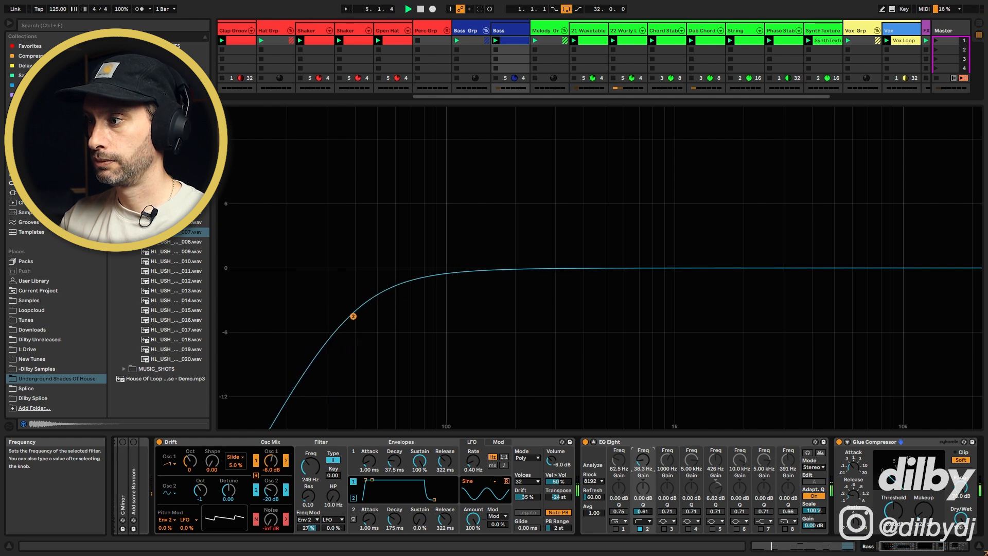
left_click(640, 529)
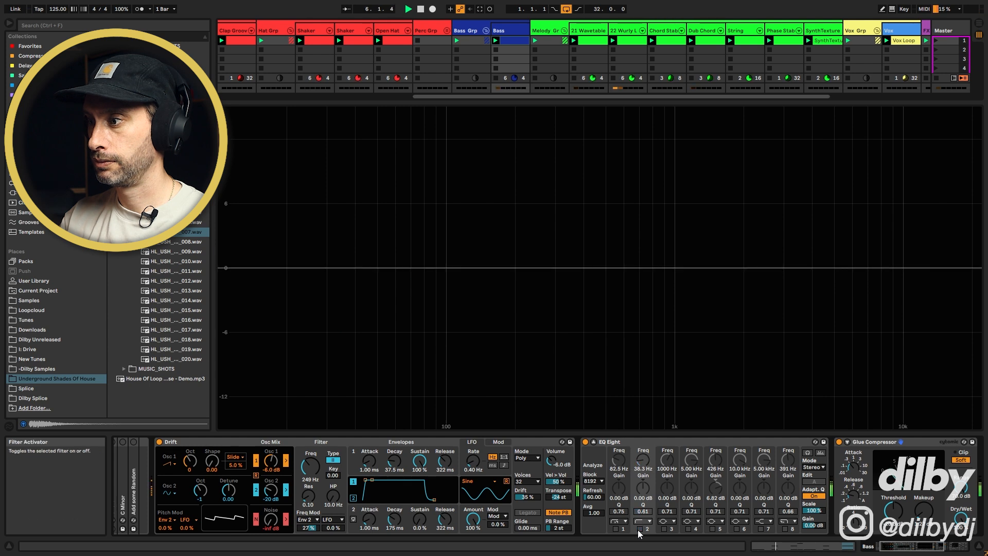
left_click(639, 529)
left_click_drag(643, 459, 644, 465)
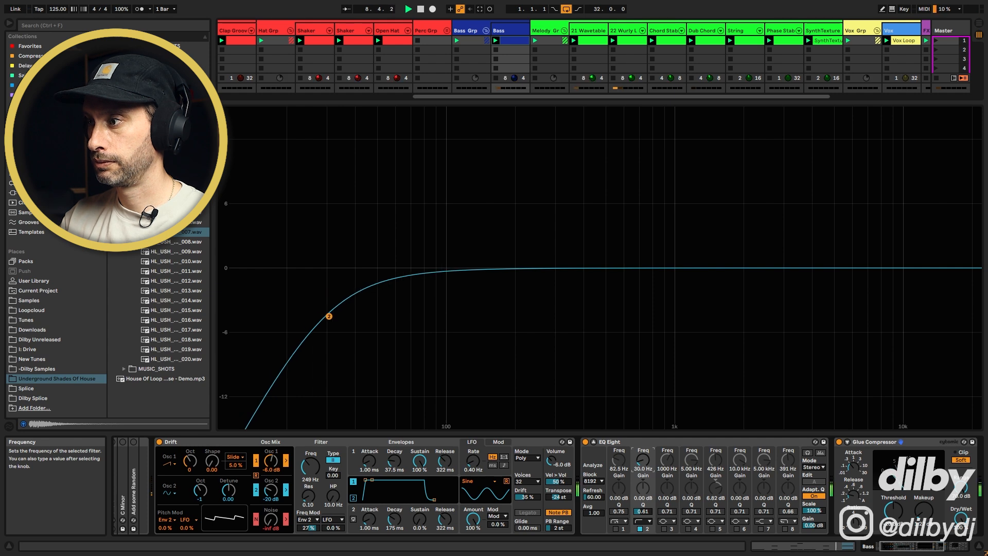
Step: Compare the 30.0 Hz low cut with the band bypassed, then play the Bass with spectrum analysis turned back on
left_click(640, 528)
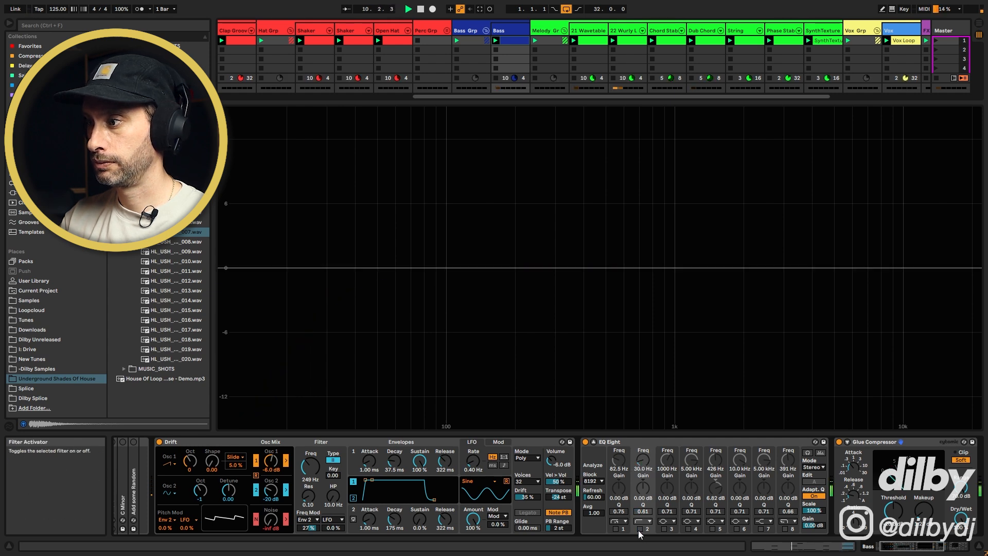
left_click(639, 529)
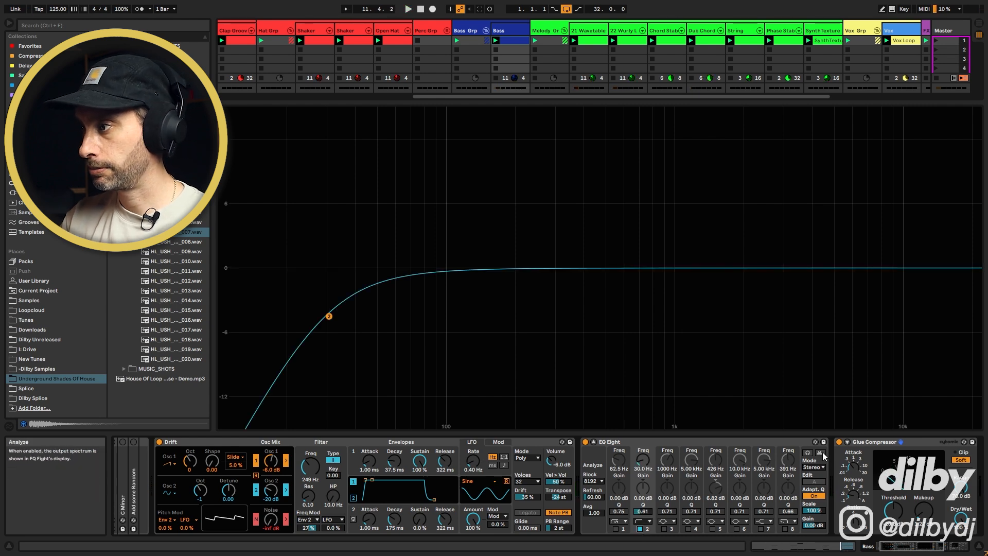
key("space")
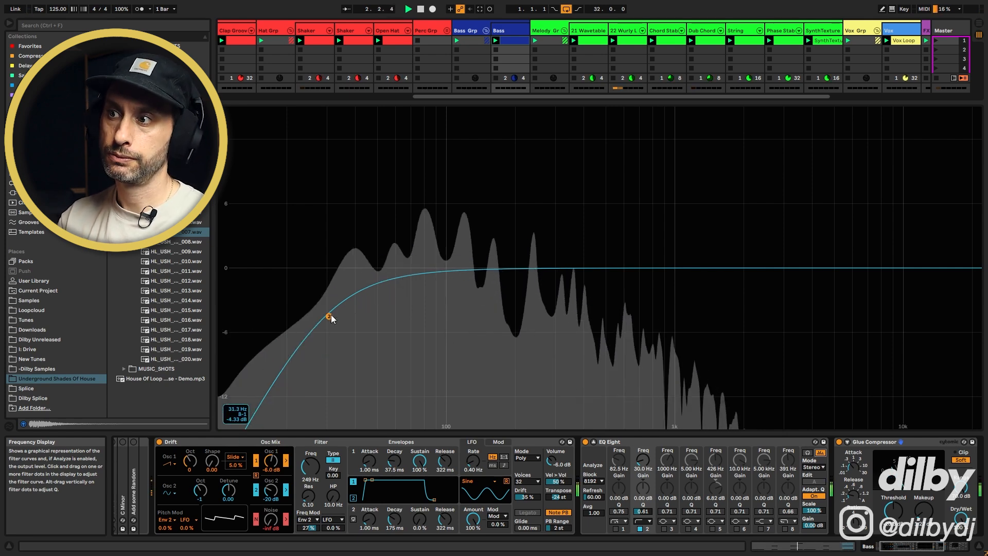
Step: Enable the band 2 low cut in the 21 Wavetable track's EQ Eight, with spectrum analysis off, and sweep it up to 765 Hz
key("space")
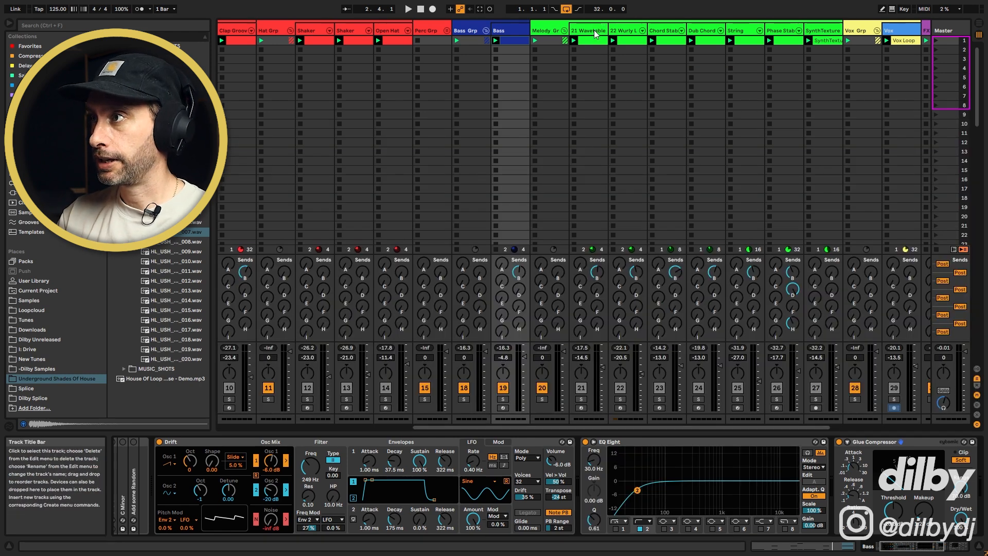
left_click(595, 32)
scroll(647, 413, "left", 2)
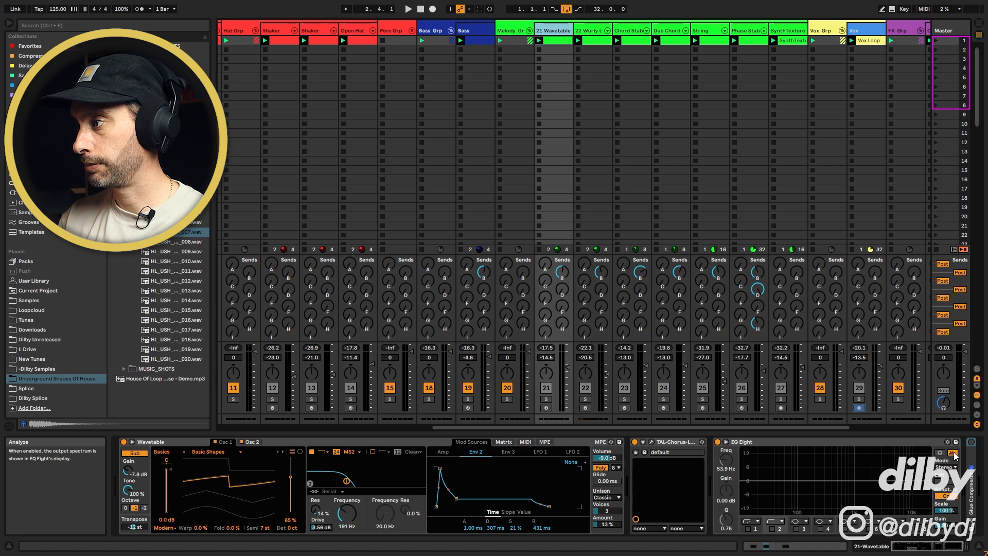
left_click(773, 529)
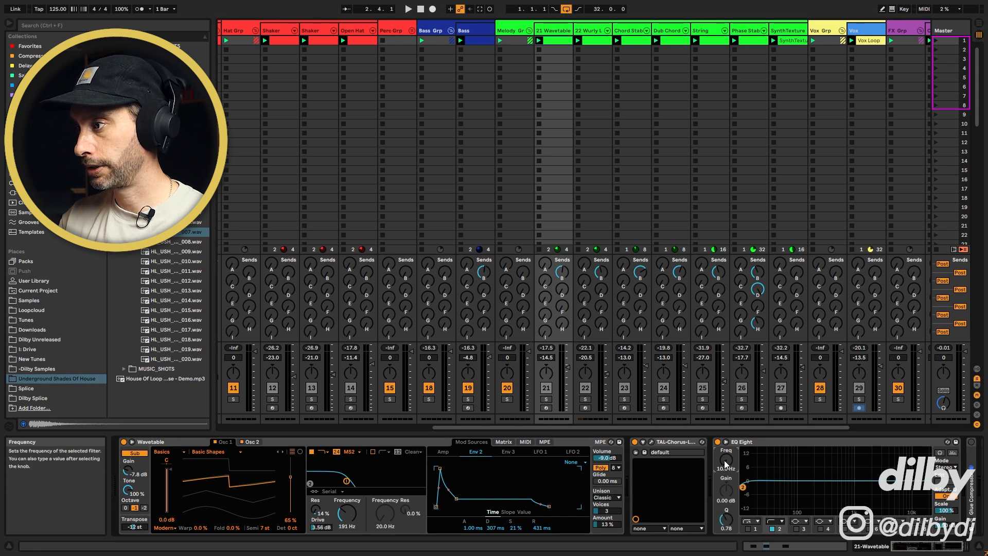
left_click(726, 442)
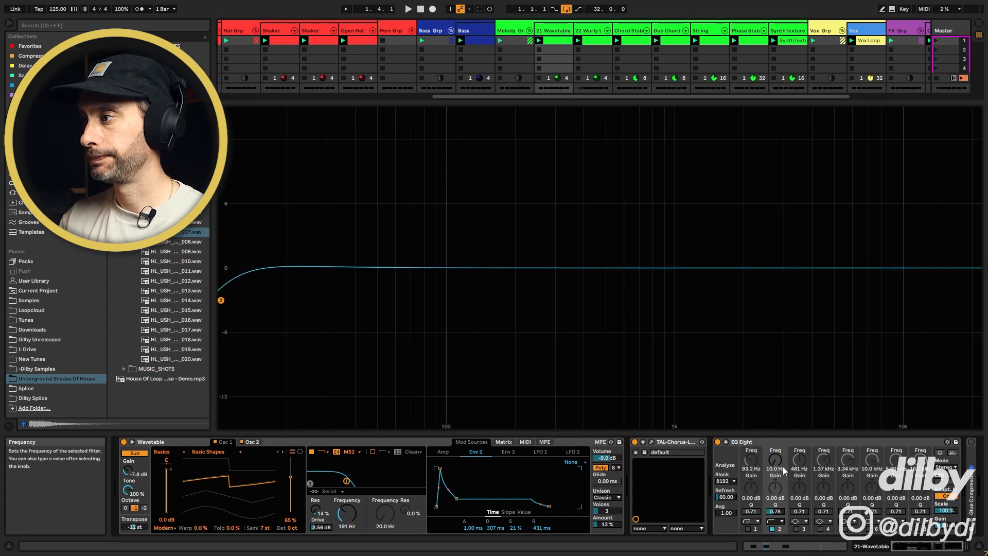
left_click_drag(773, 465, 773, 421)
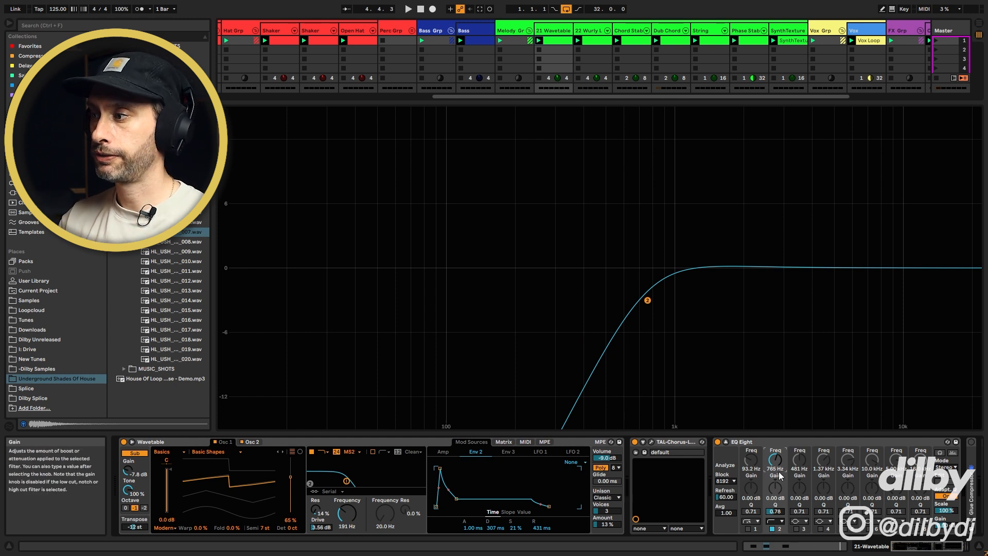
Step: Lower the Wavetable's low cut by ear to 122 Hz and on to 108 Hz, comparing each setting with the band bypassed
key("space")
left_click_drag(775, 460, 775, 486)
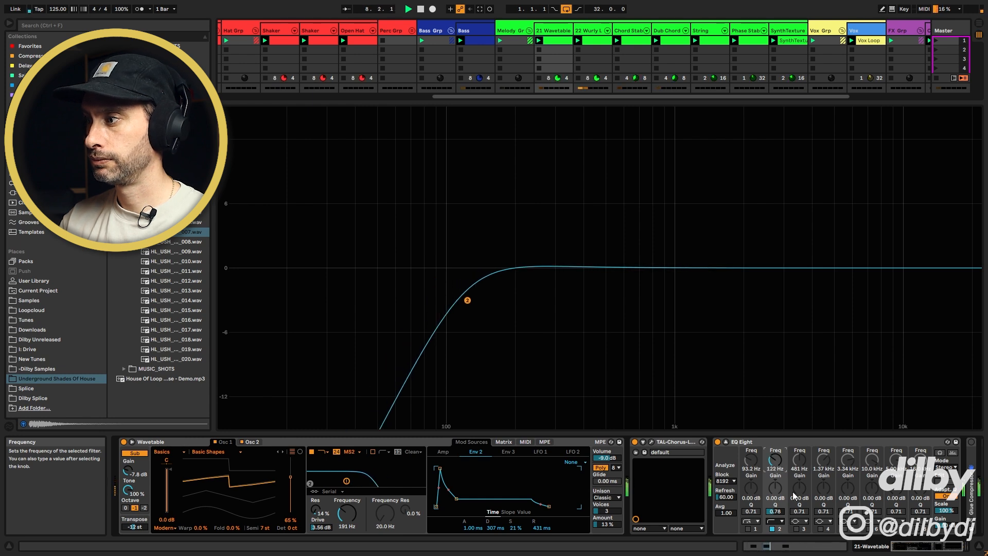
left_click(772, 529)
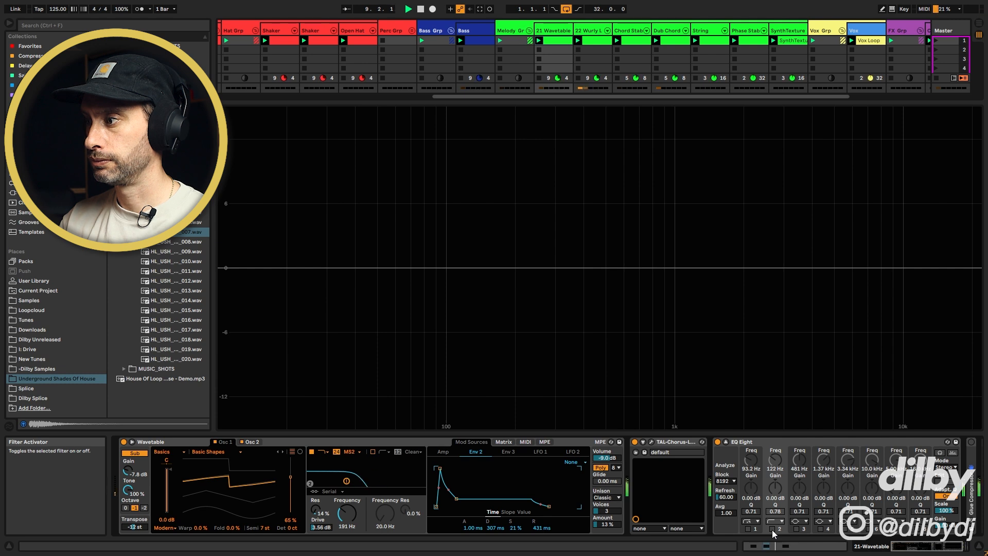
left_click(772, 529)
left_click_drag(775, 459, 775, 462)
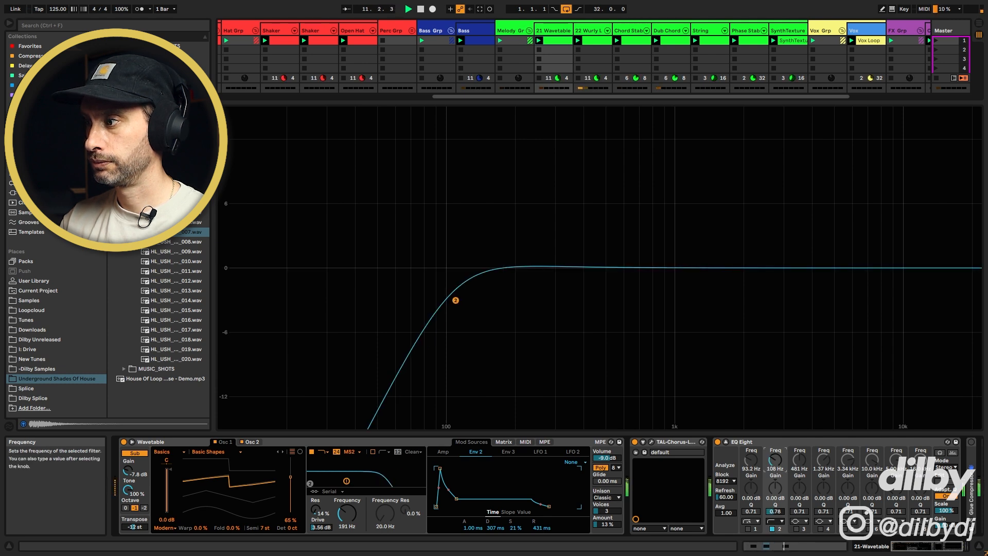
left_click(771, 529)
left_click(772, 529)
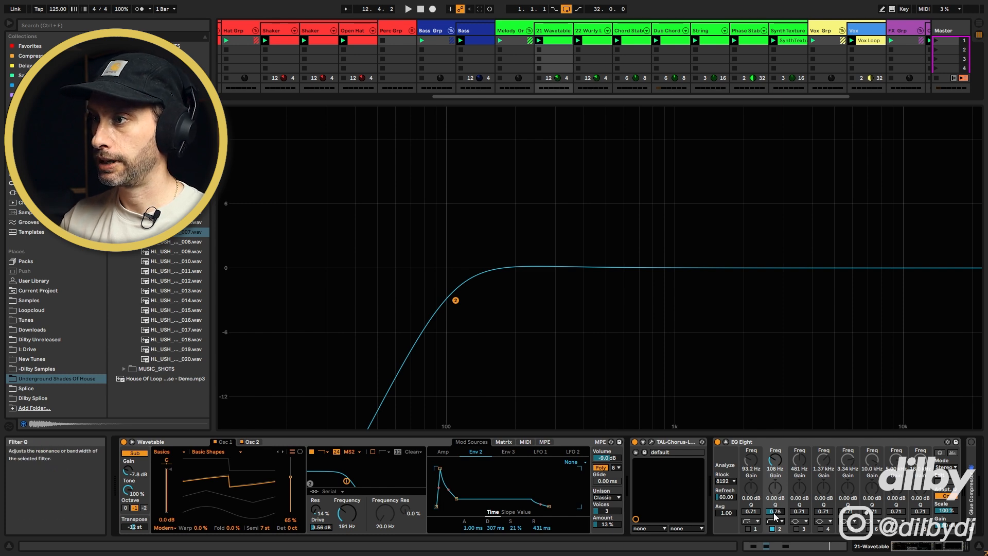
Step: Set the low cut's Q to 0.65, solo the Wavetable track, and compare its playback with the band bypassed
mouse_move(775, 511)
left_mouse_down()
mouse_move(775, 495)
mouse_move(775, 530)
mouse_move(775, 513)
left_mouse_up()
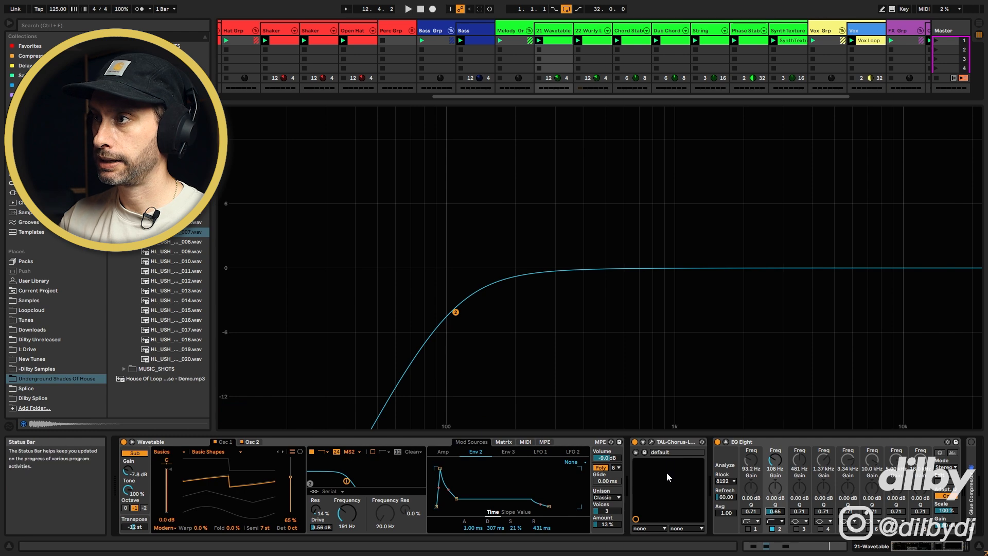
left_click(728, 442)
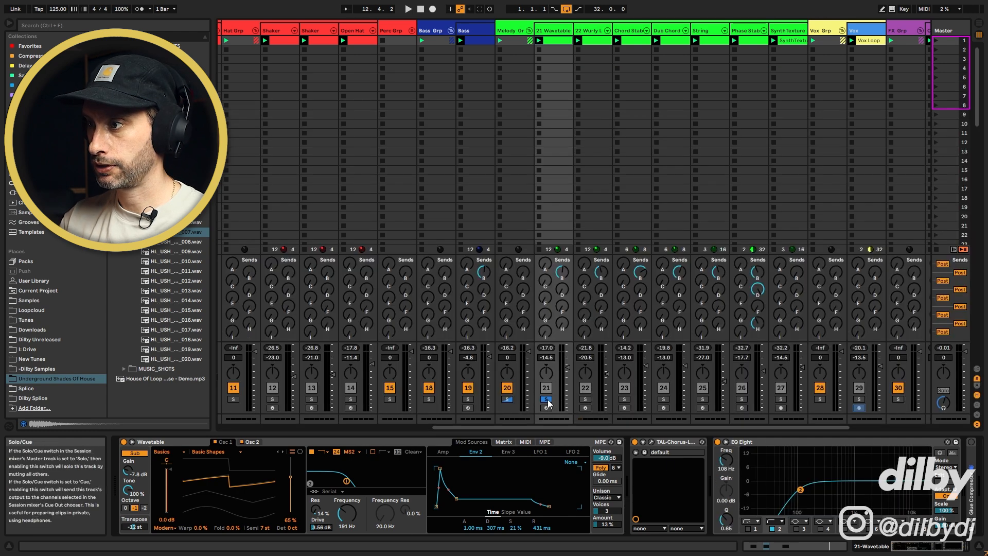
left_click(546, 400)
key("space")
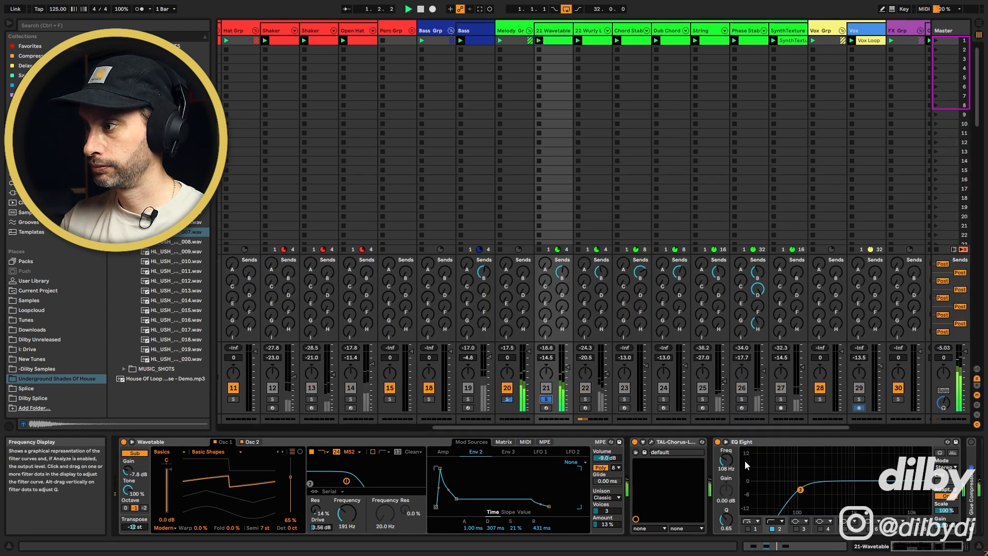
left_click(771, 529)
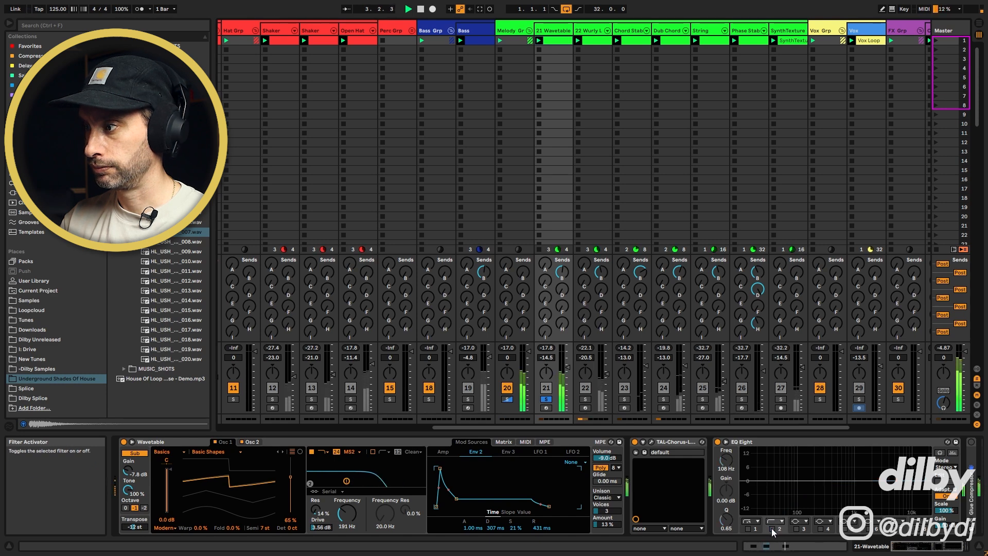
left_click(772, 529)
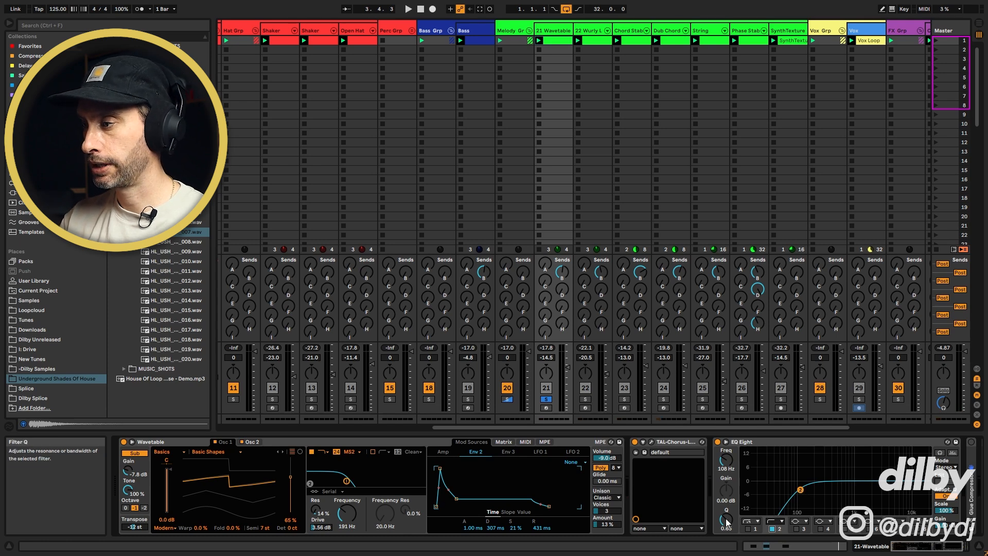
Step: Soften the Wavetable's low cut to a Q of 0.39, tune it to 66.4 Hz, and compare it with the band bypassed
left_click_drag(726, 519, 726, 525)
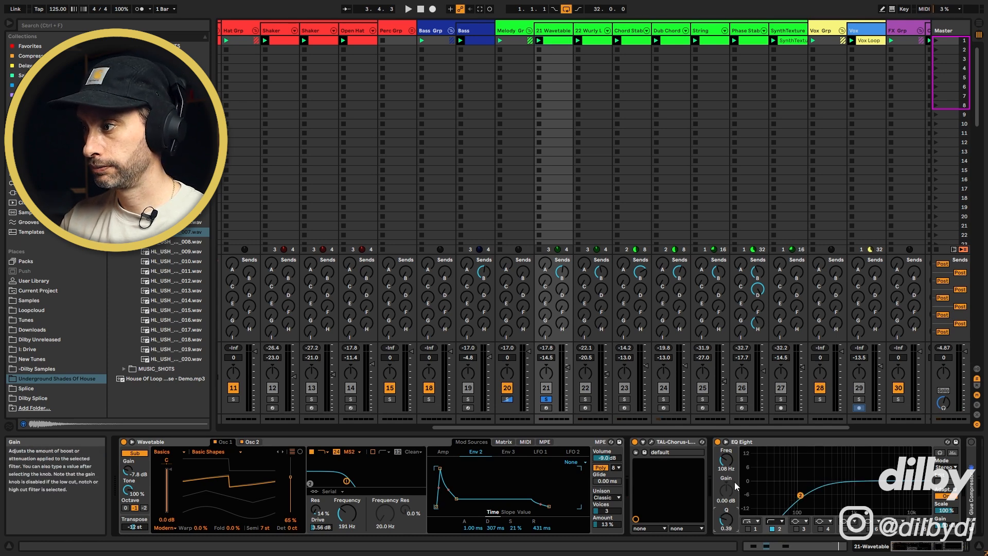
key("space")
left_click_drag(726, 459, 727, 468)
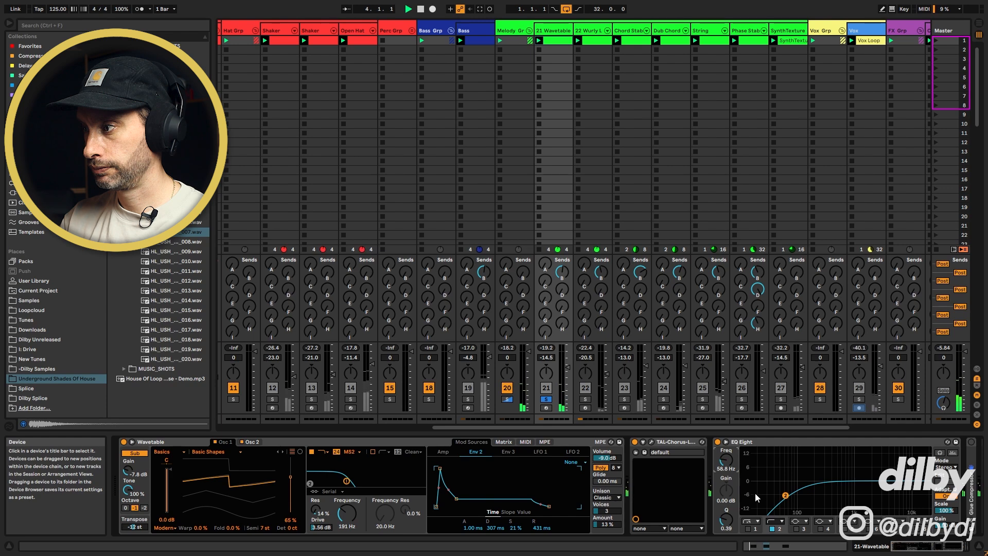
left_click_drag(786, 495, 788, 495)
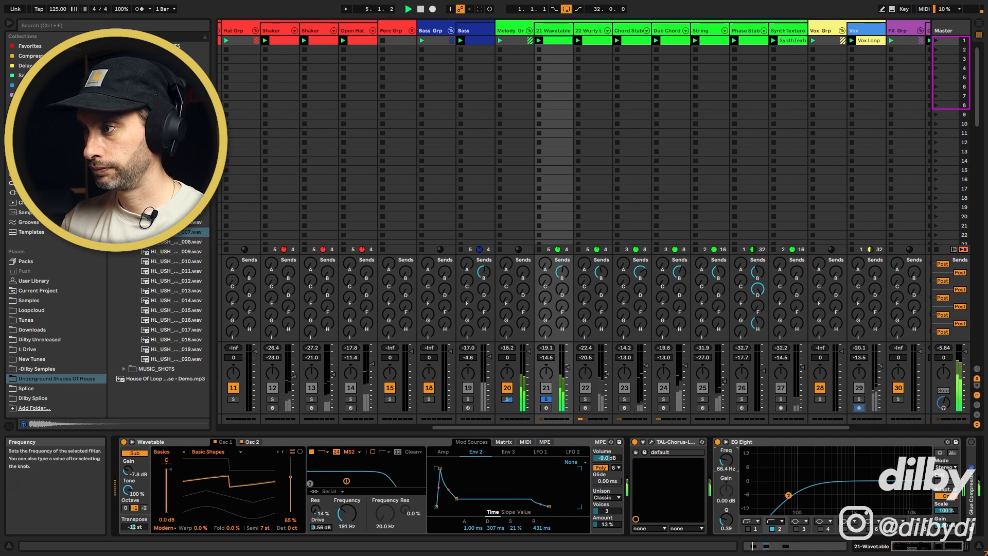
left_click(772, 528)
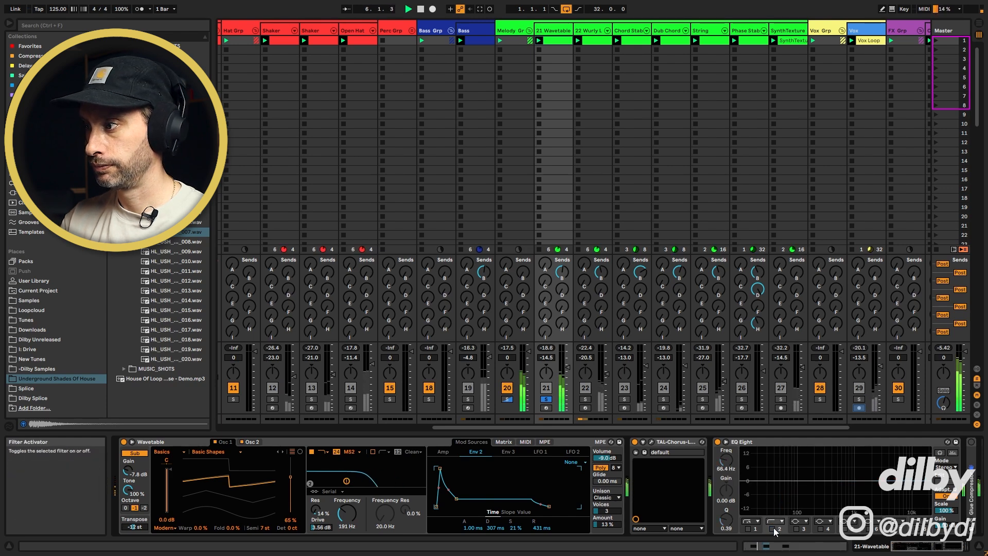
left_click(773, 528)
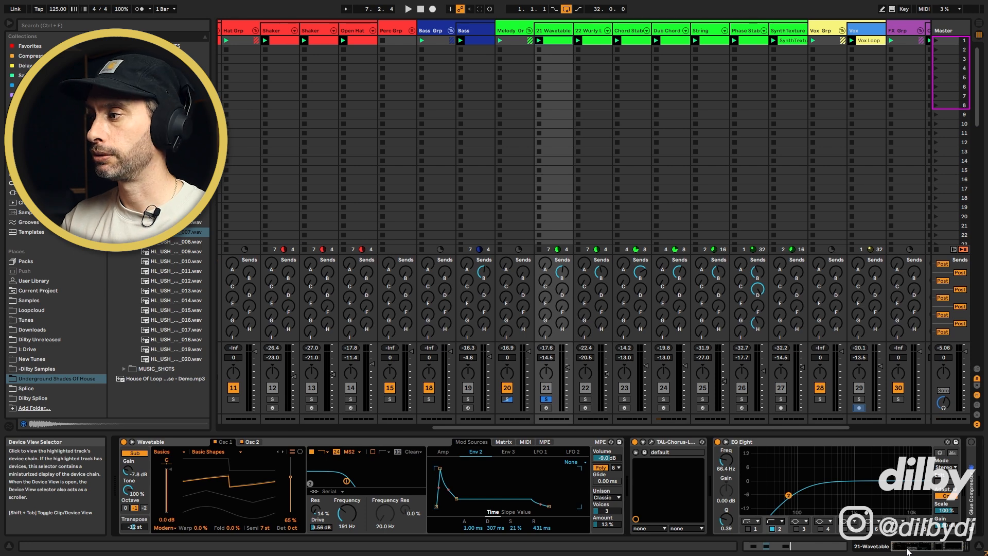
Step: Solo the Wavetable together with the kick and bass bus, and compare the mix with the Wavetable's EQ Eight bypassed
left_click_drag(598, 426, 570, 424)
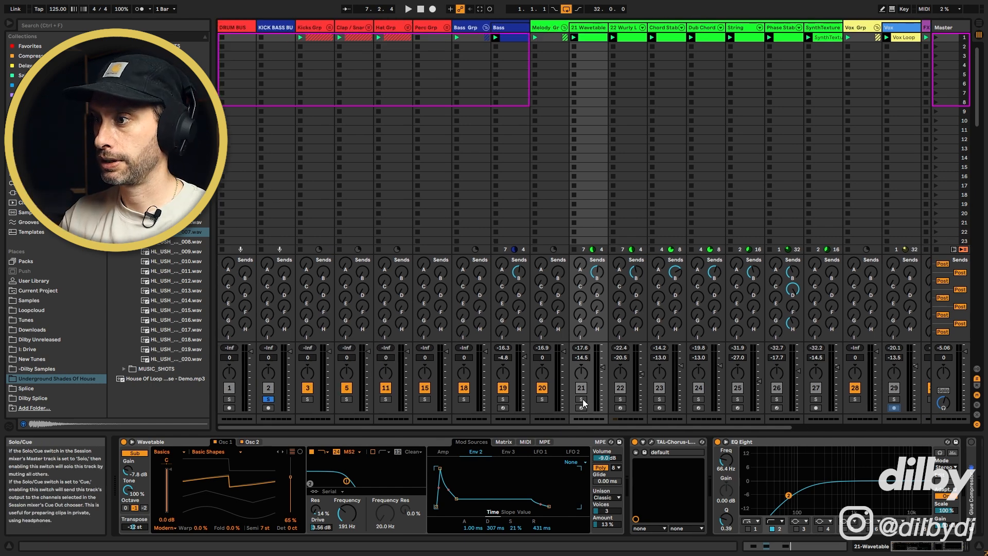
left_click(583, 399)
key("space")
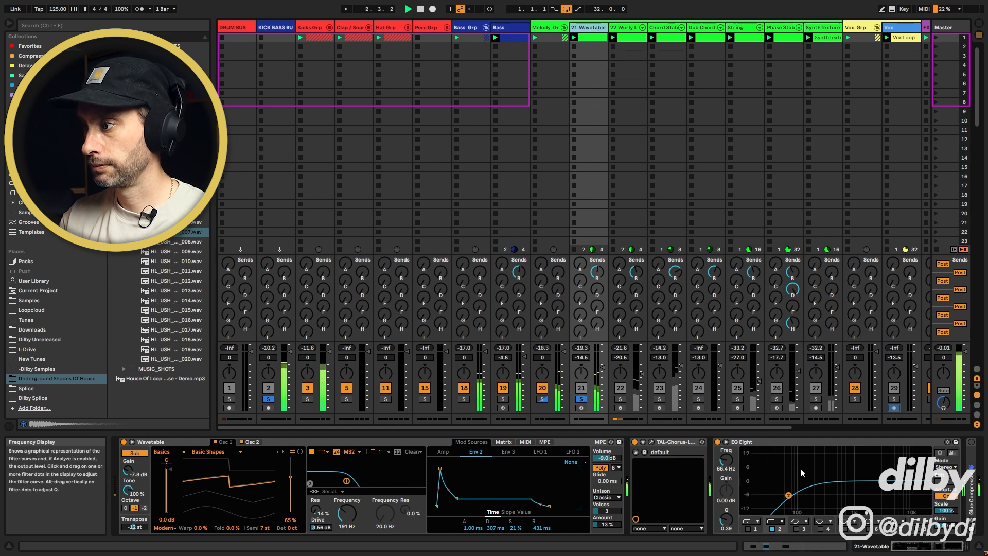
left_click(720, 443)
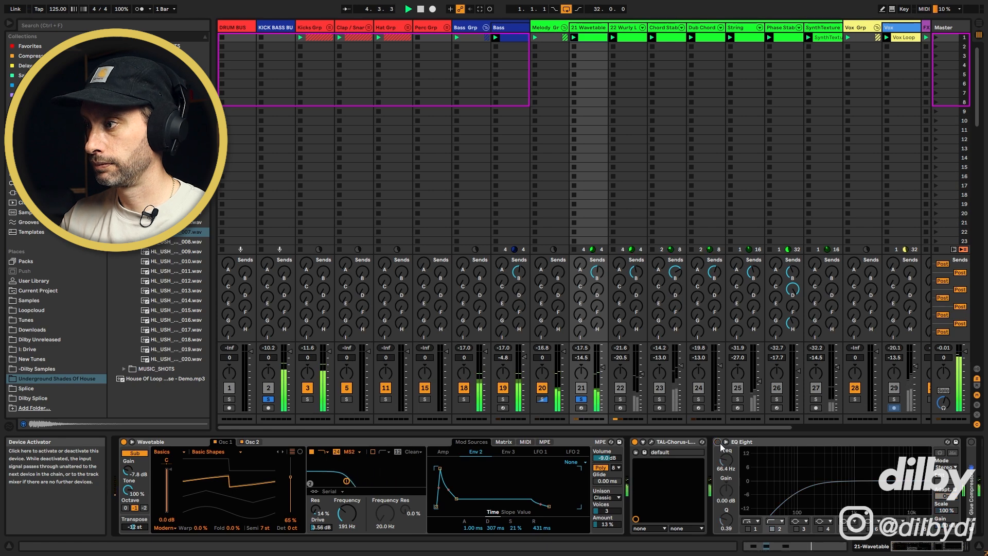
left_click(720, 443)
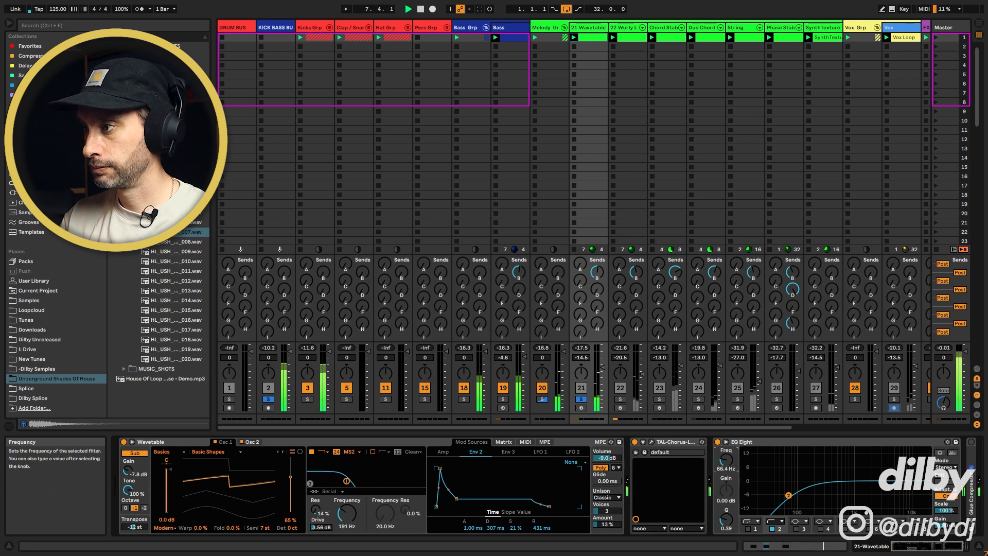
Step: Try the Wavetable's low cut at 55.3 Hz, raise its Q to 0.44, and settle the frequency on 66.4 Hz
left_click_drag(726, 460, 726, 462)
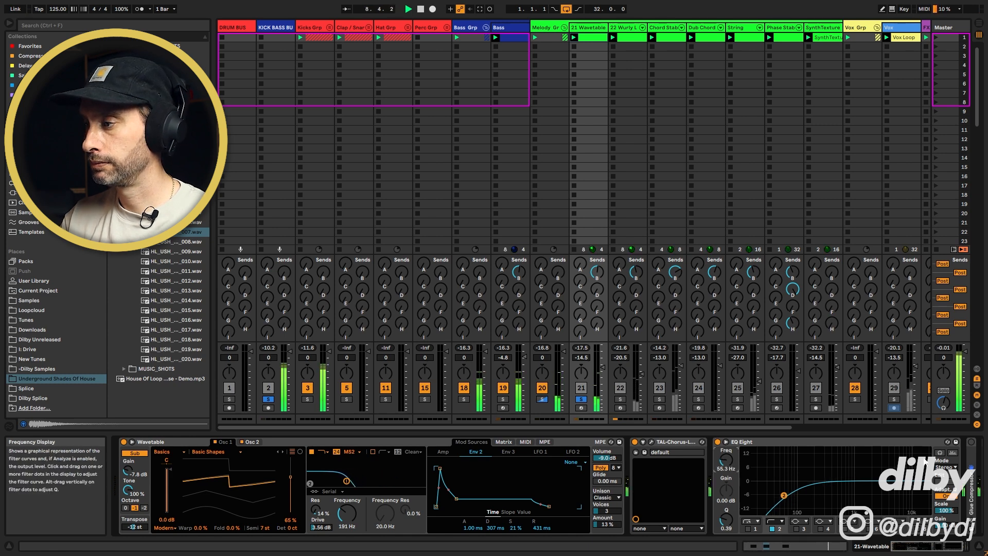
left_click(728, 526)
left_click_drag(729, 526, 729, 522)
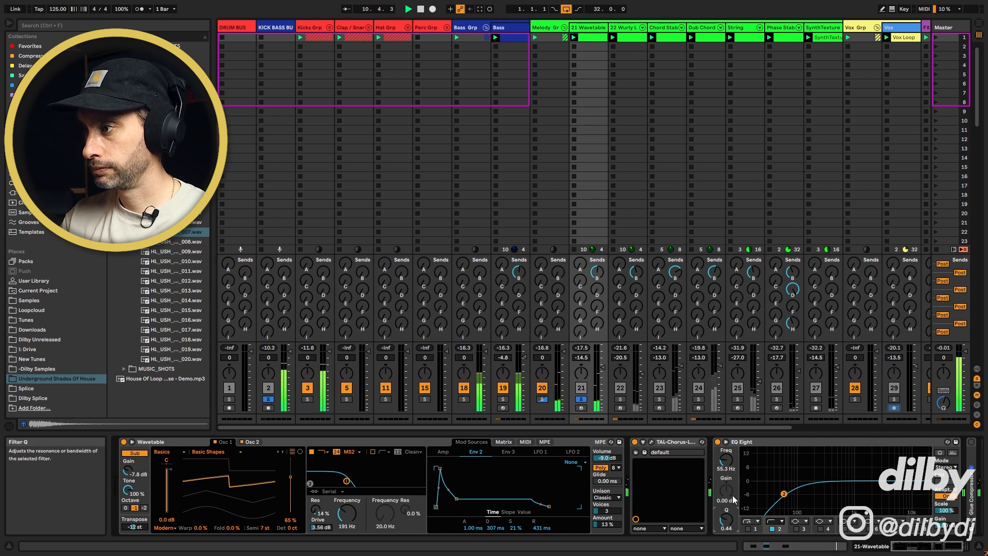
left_click_drag(729, 462, 729, 459)
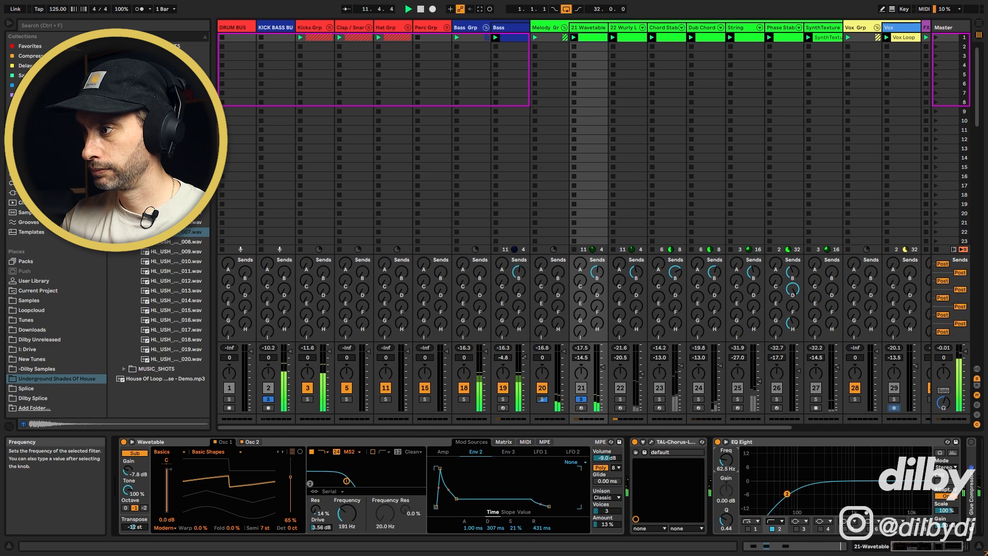
left_click_drag(729, 459, 729, 458)
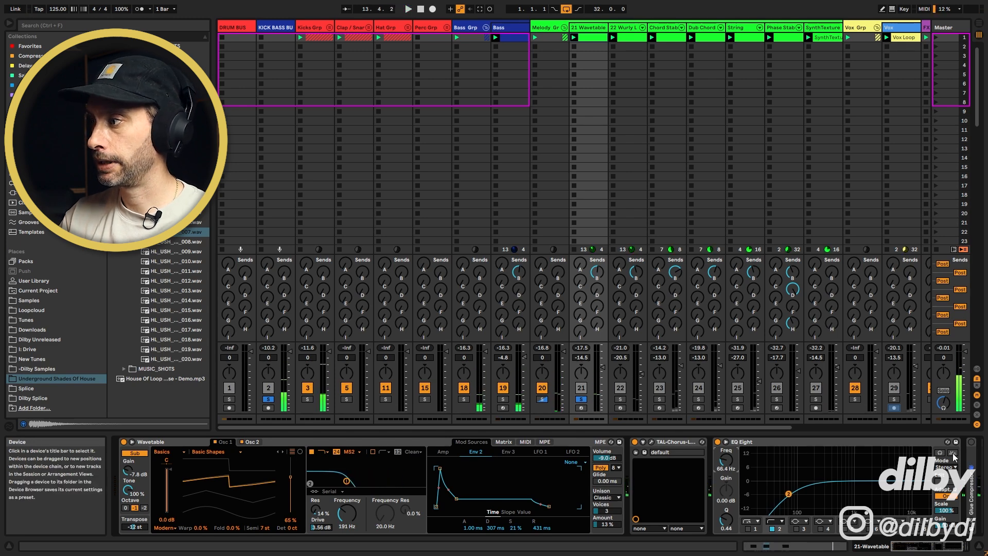
Step: Turn on spectrum analysis and examine the Wavetable's low end in EQ Eight's enlarged display
left_click(727, 441)
key("space")
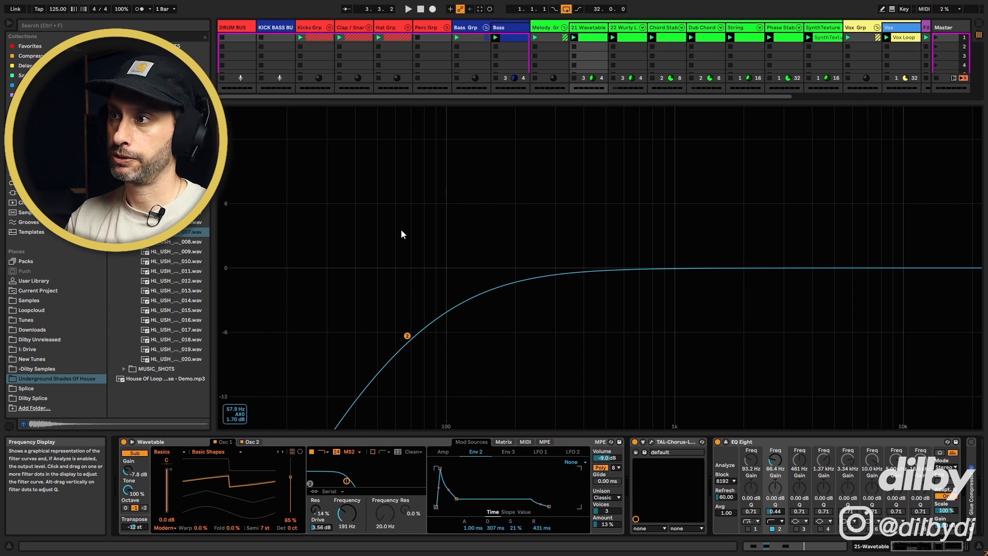
left_click(727, 441)
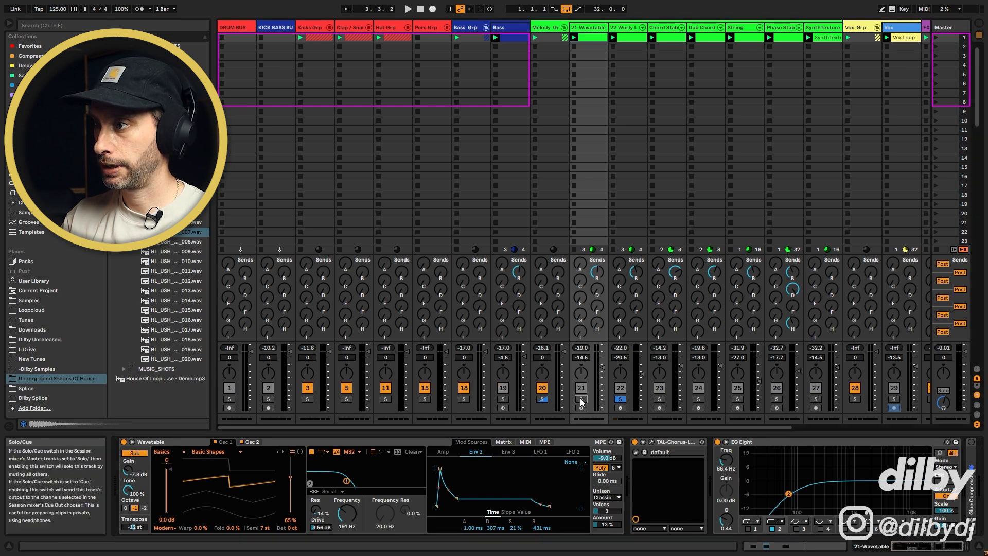
Step: Solo only the 21 Wavetable and 22 Wurly tracks, show the Wurly's devices, and play the two parts together
left_click(581, 400, "ctrl")
left_click(613, 50)
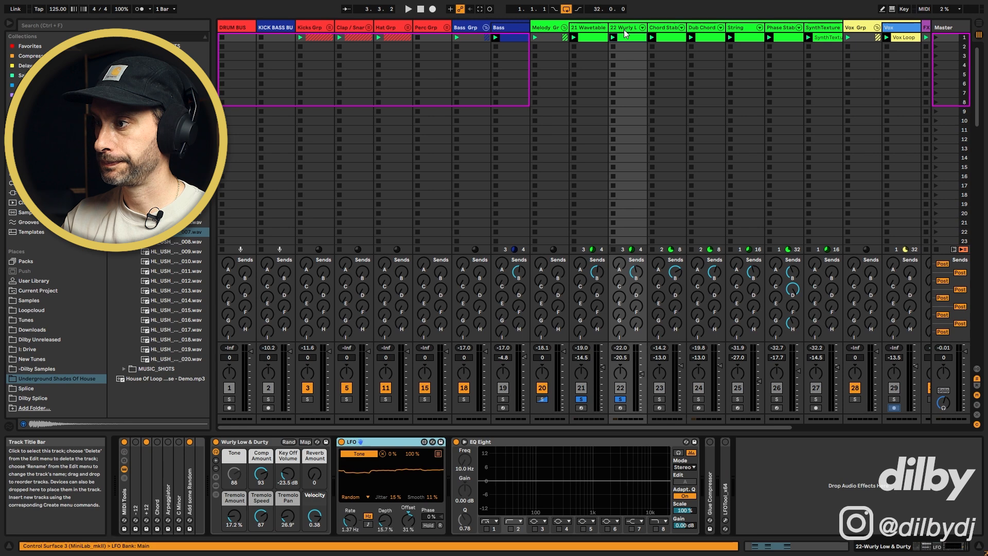
key("space")
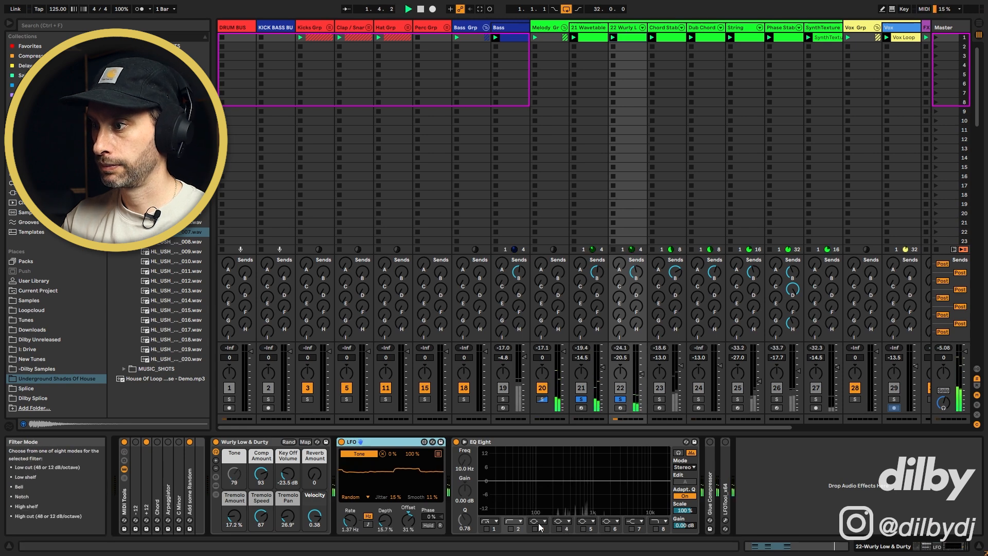
Step: Check the Wurly's spectrum in EQ Eight's enlarged display, stop playback, and enable the band 1 low cut
left_click(465, 442)
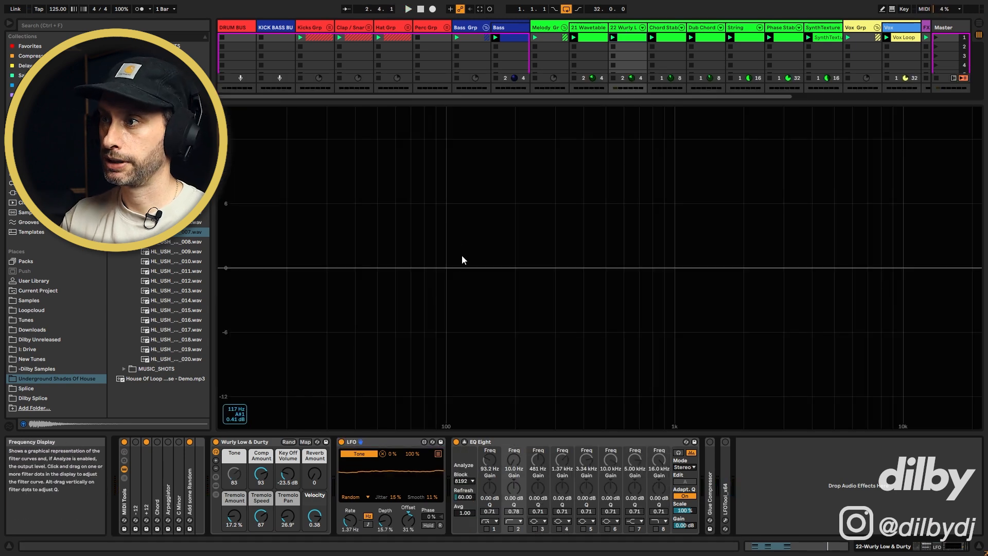
key("space")
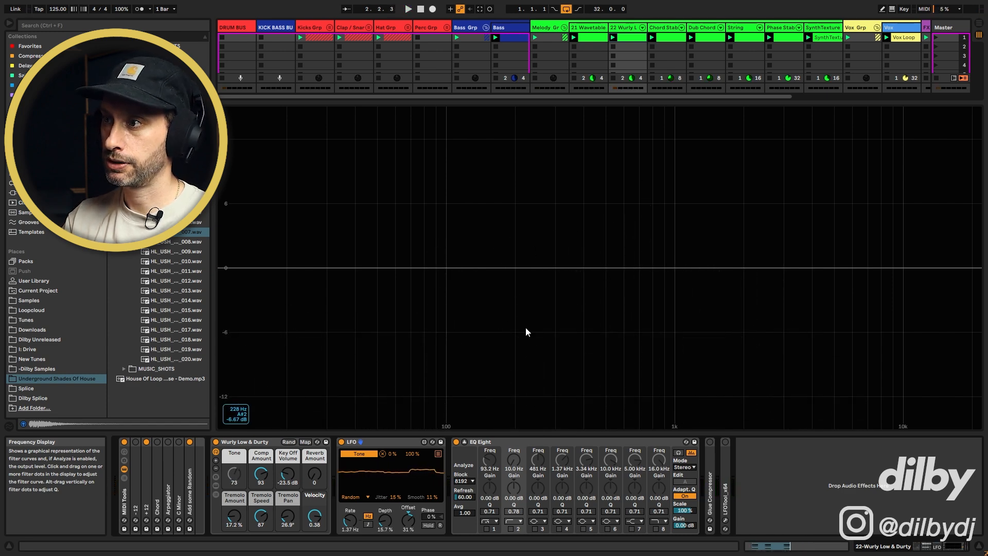
left_click(464, 442)
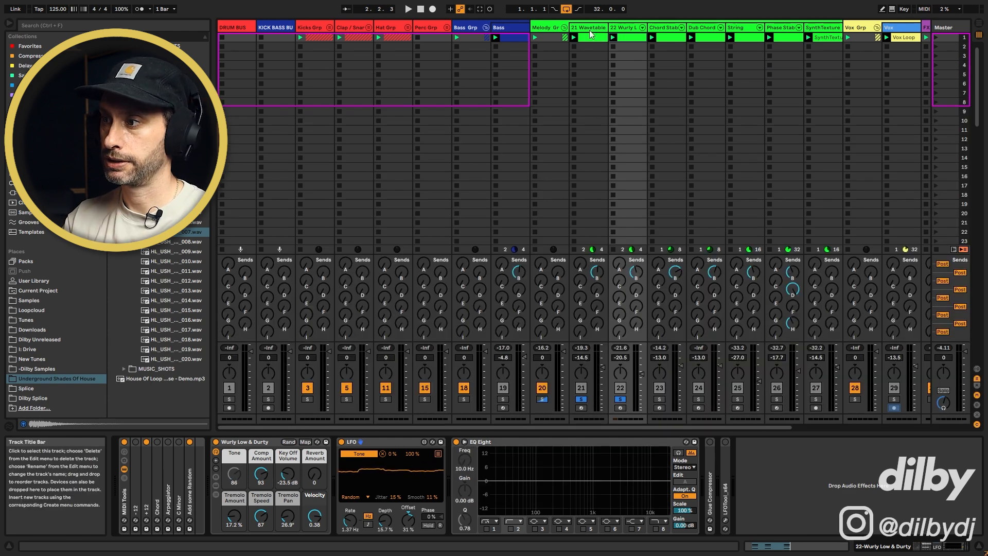
left_click(486, 529)
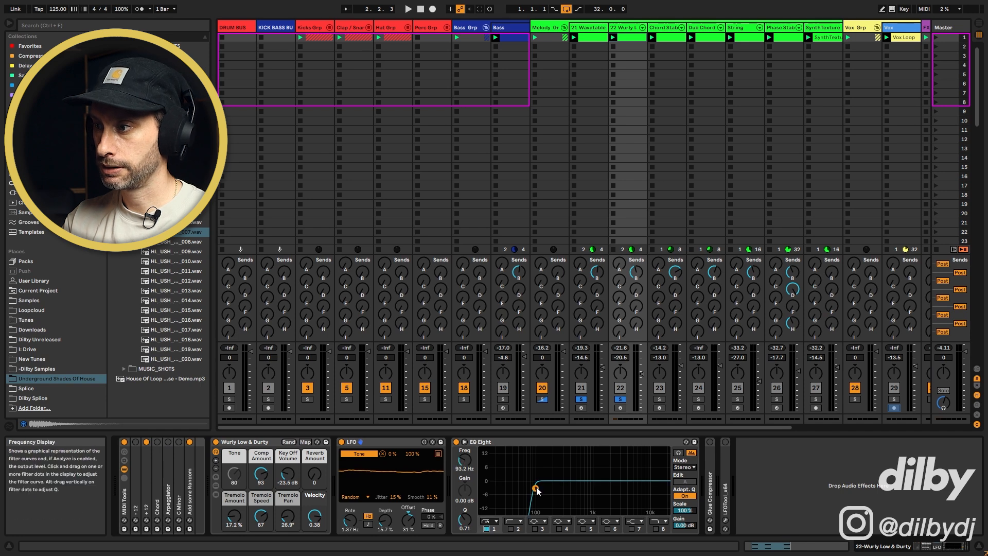
Step: Try the Wurly's band 1 low cut at 278 Hz while the loop plays
left_click_drag(537, 490, 562, 487)
key("space")
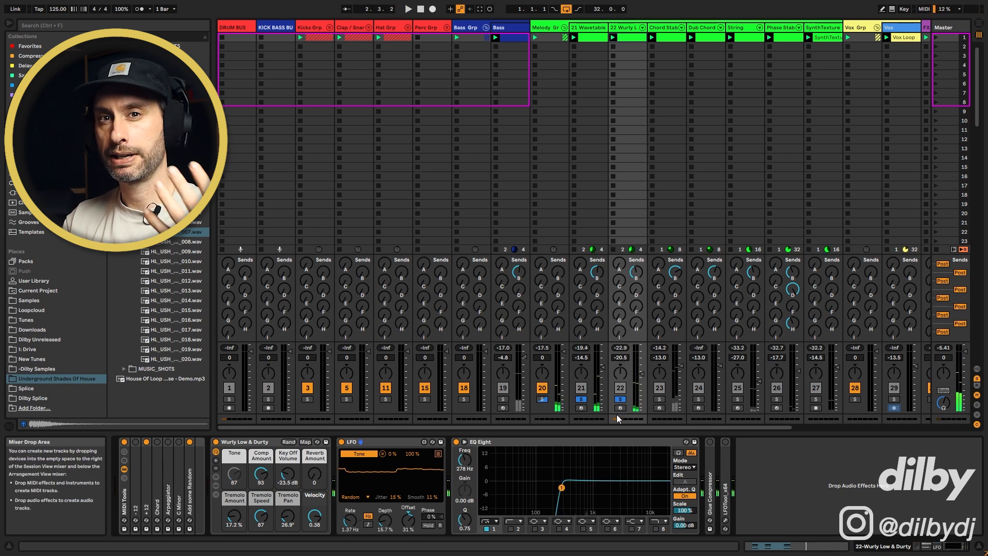
Step: Use a gentler band 2 low cut on the Wurly instead, raise it by ear to 255 Hz, and turn off spectrum analysis
left_click_drag(562, 487, 481, 484)
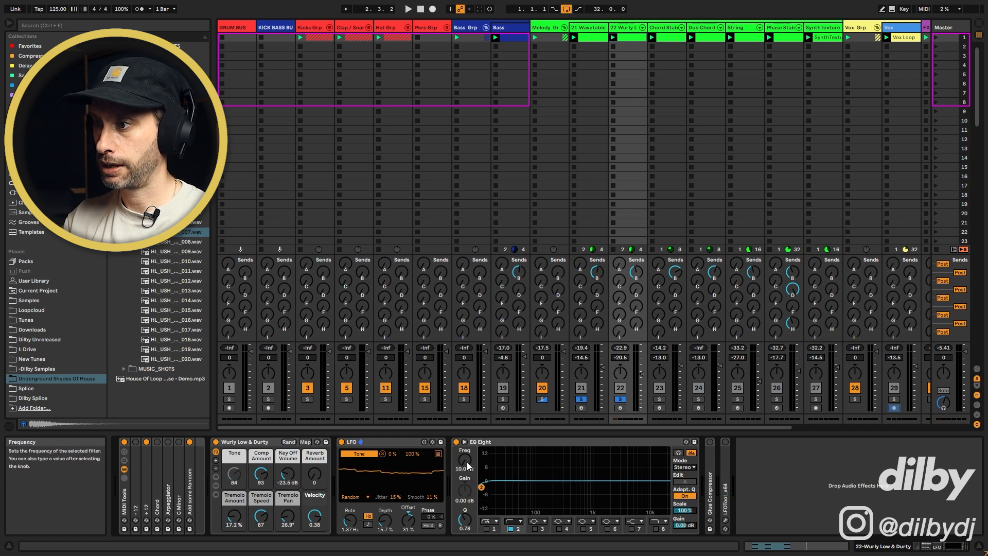
key("space")
left_click_drag(465, 465, 465, 433)
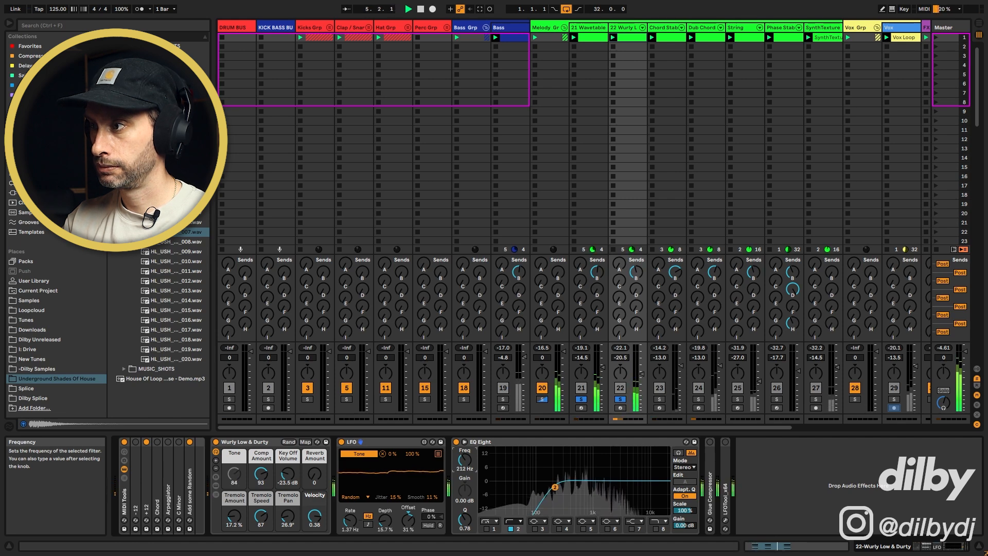
left_click(691, 453)
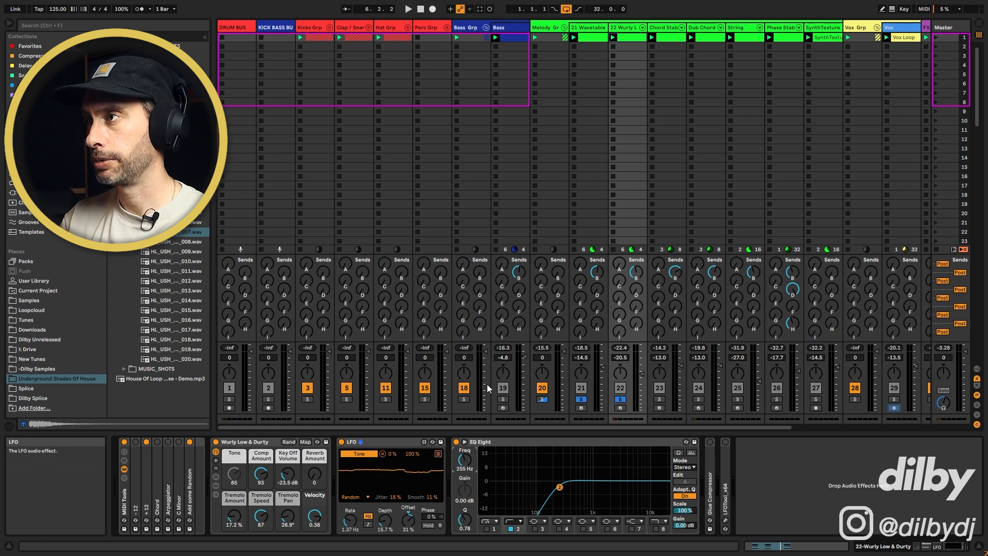
Step: Show the 21 Wavetable's devices and play the loop with the kick bass bus soloed alongside the Wavetable and Wurly
key("Left")
key("space")
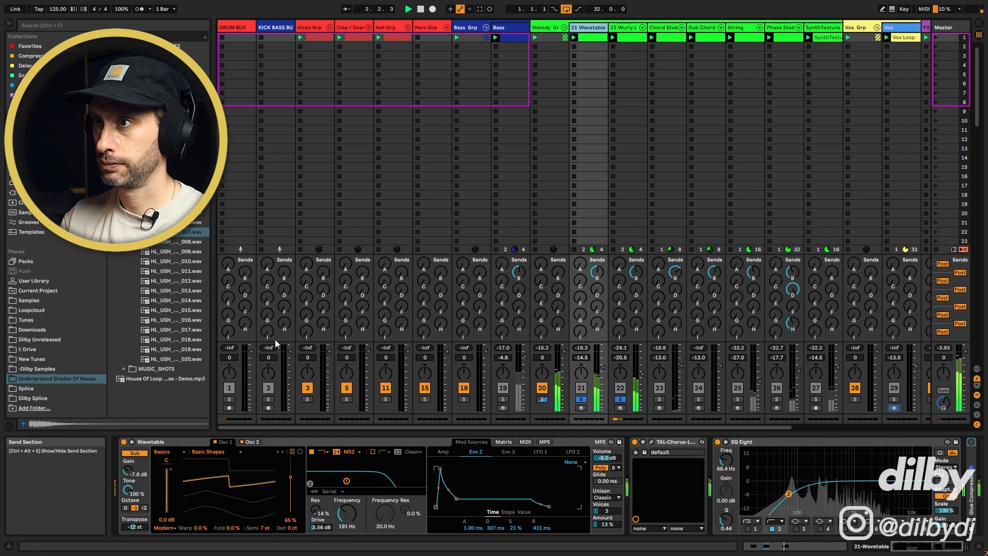
left_click(268, 400)
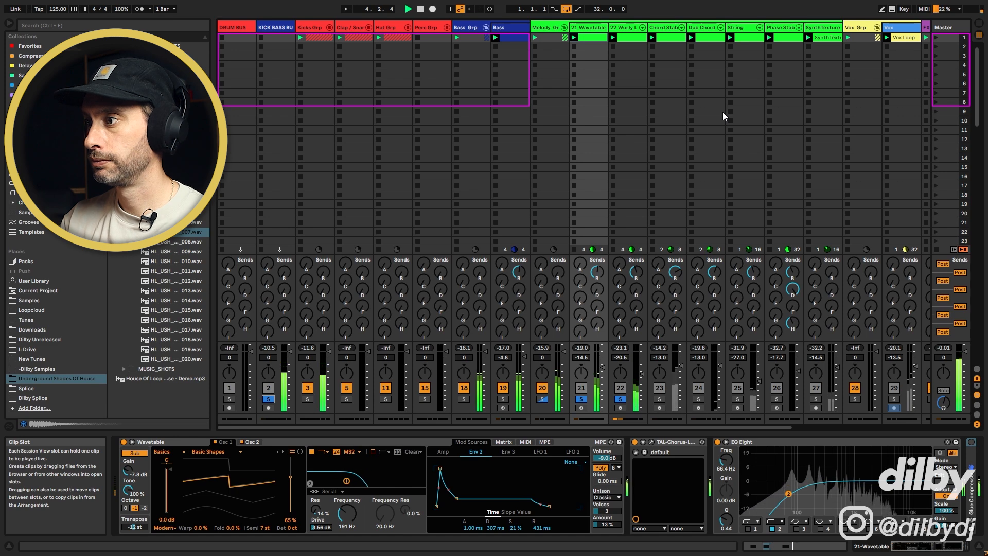
left_click(621, 400)
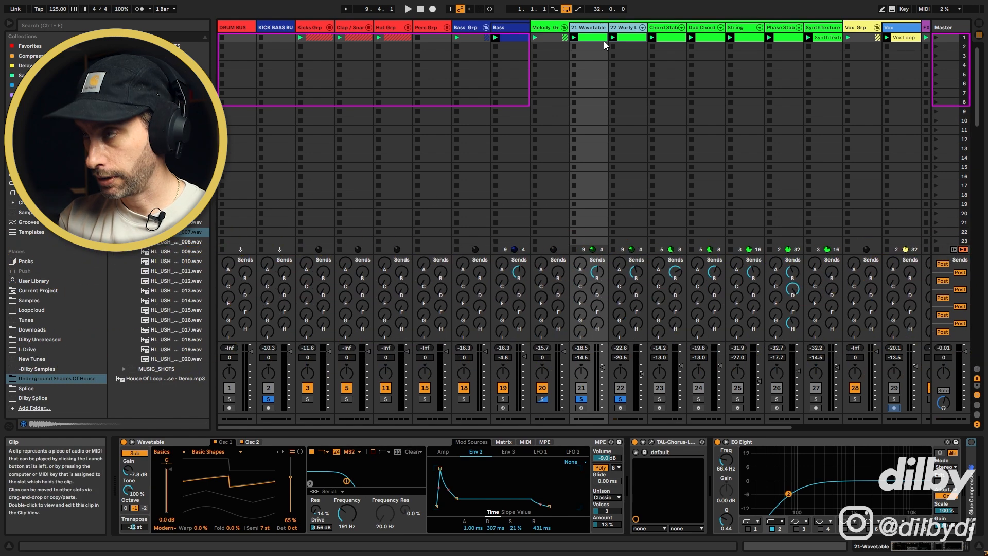
Step: Group the 21 Wavetable and 22 Wurly tracks, search the browser for "eq8", and load EQ Eight on the new group
key("ctrl+g")
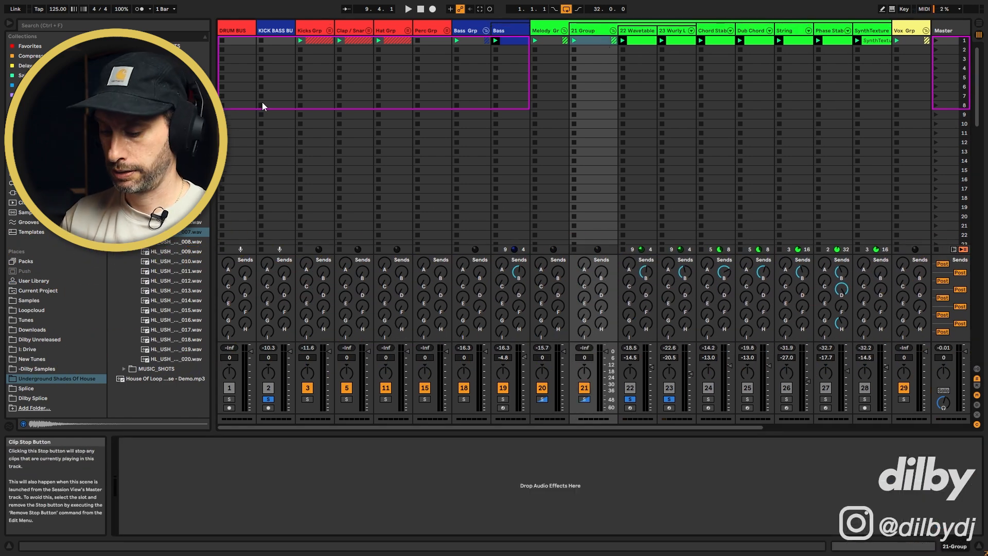
key("ctrl+f")
type("eq")
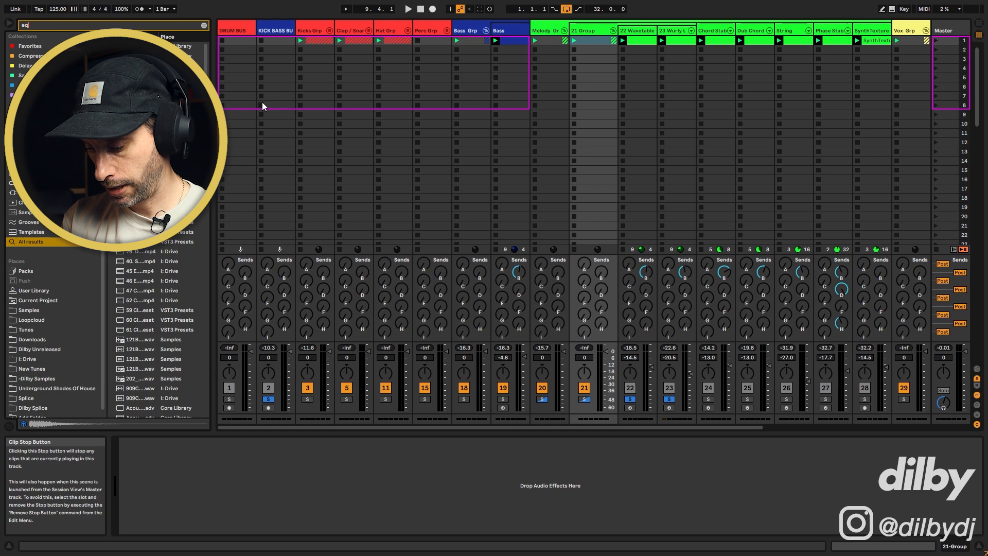
type("8")
key("Down")
key("Return")
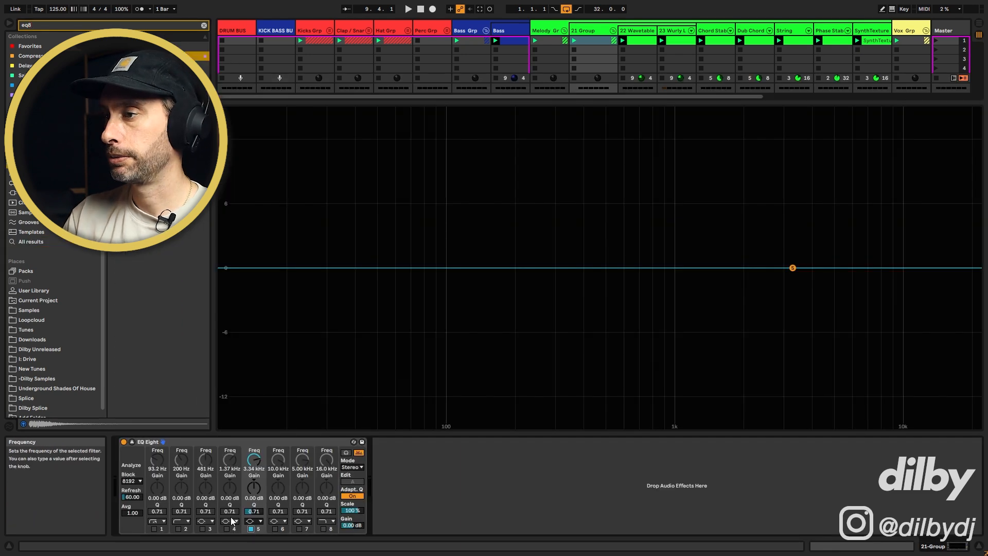
Step: Shape band 5 of the group's EQ Eight into a narrow 15 dB boost with a Q of 11.5
left_click(252, 532)
left_click_drag(254, 487, 254, 453)
left_click_drag(255, 511, 254, 463)
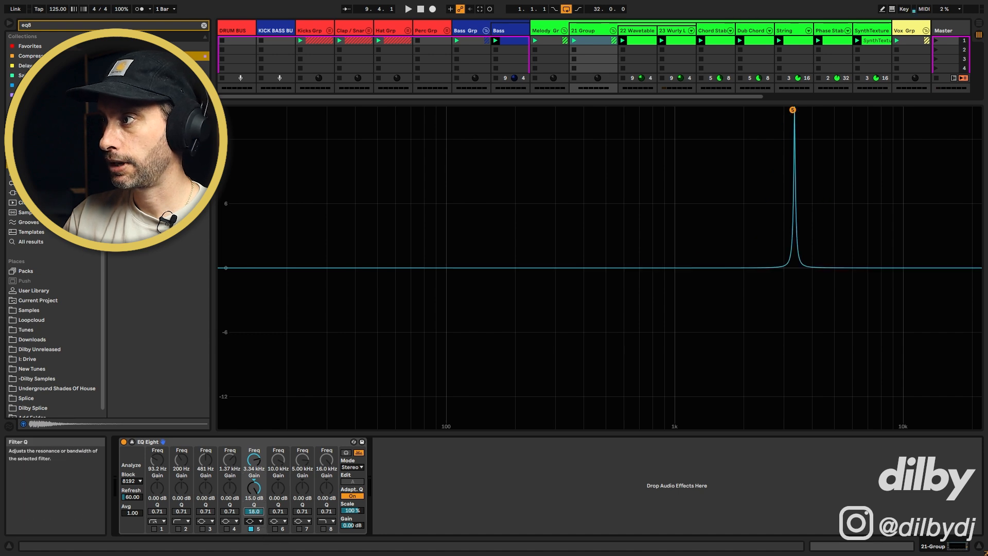
left_click_drag(254, 511, 254, 514)
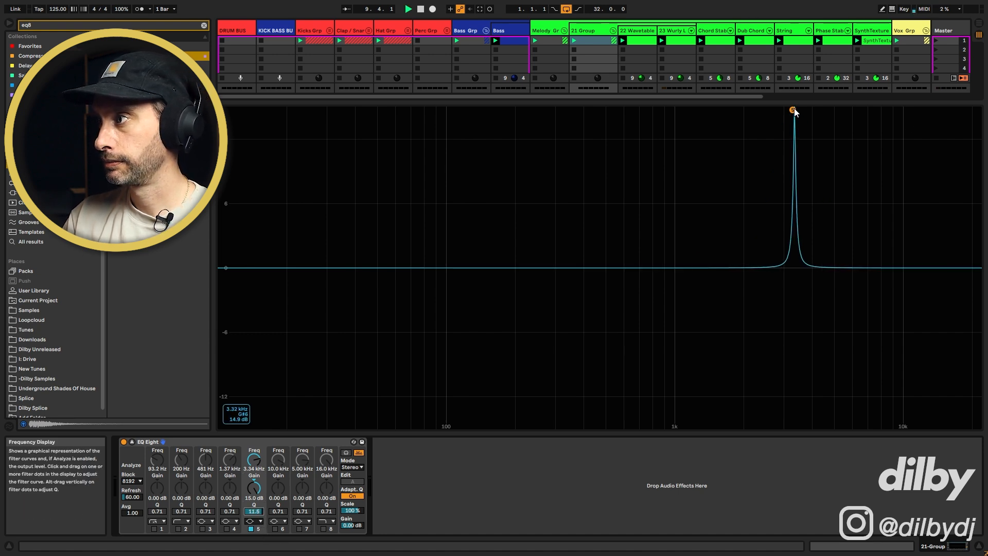
Step: Sweep band 5's narrow boost through the low mids during playback and settle it on 245 Hz
key("space")
left_click_drag(792, 110, 565, 130)
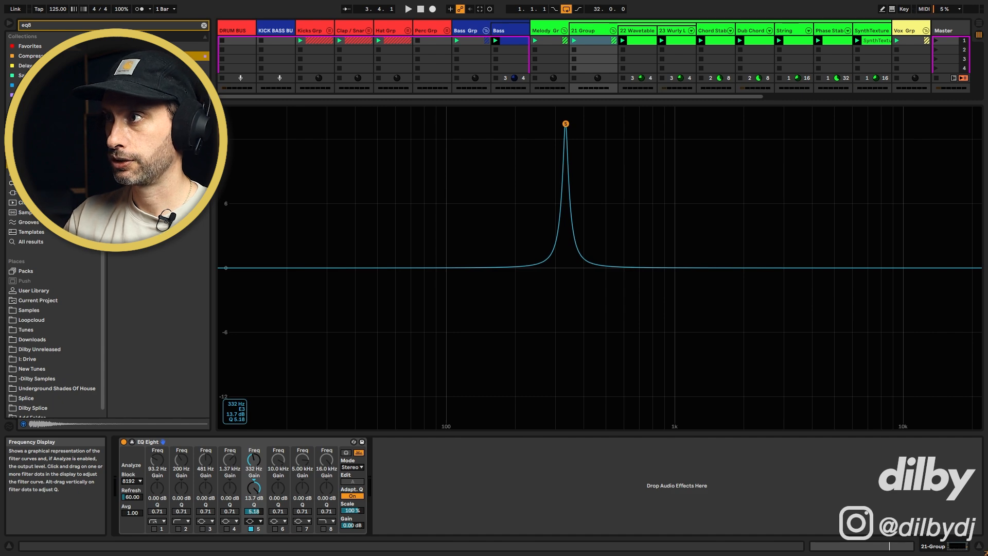
left_click(132, 441)
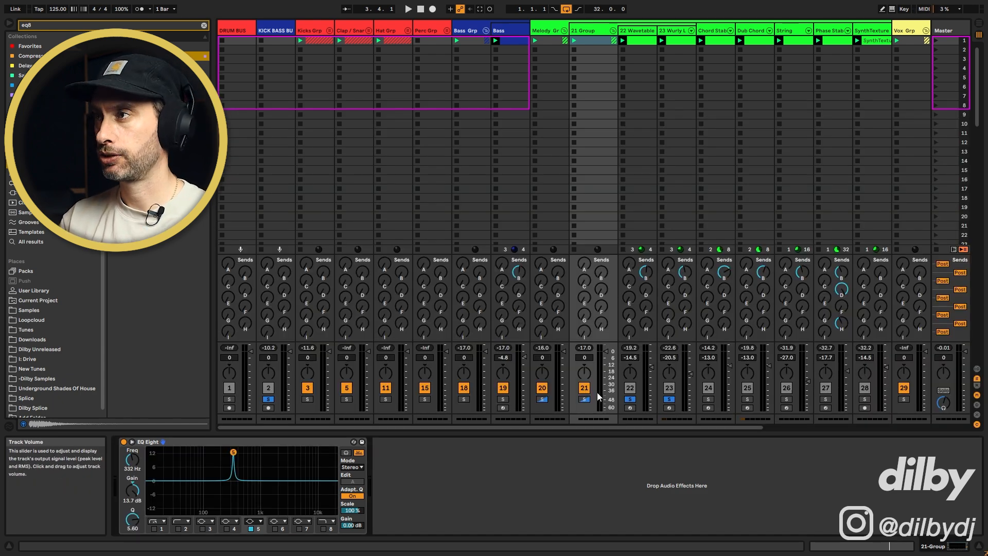
left_click(132, 442)
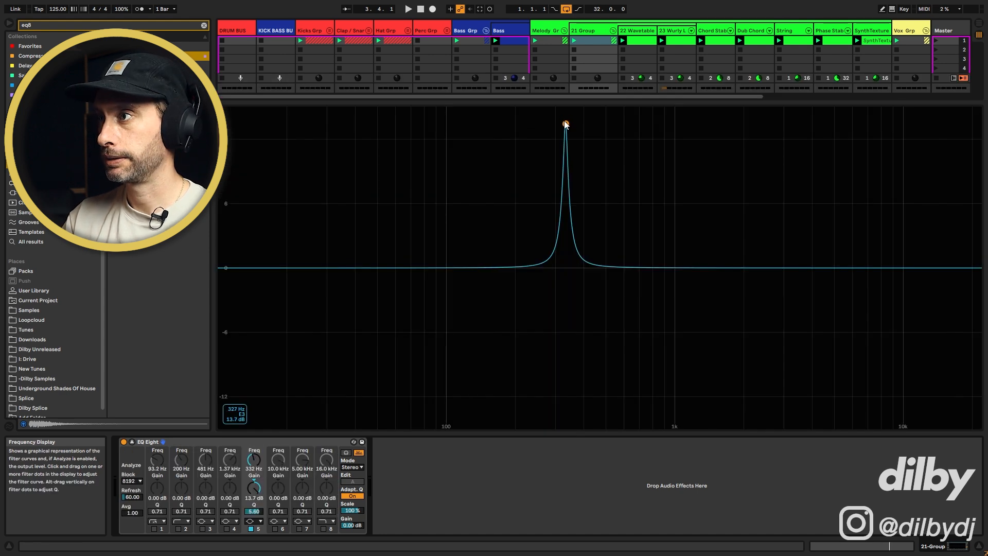
left_click_drag(565, 125, 535, 112)
key("space")
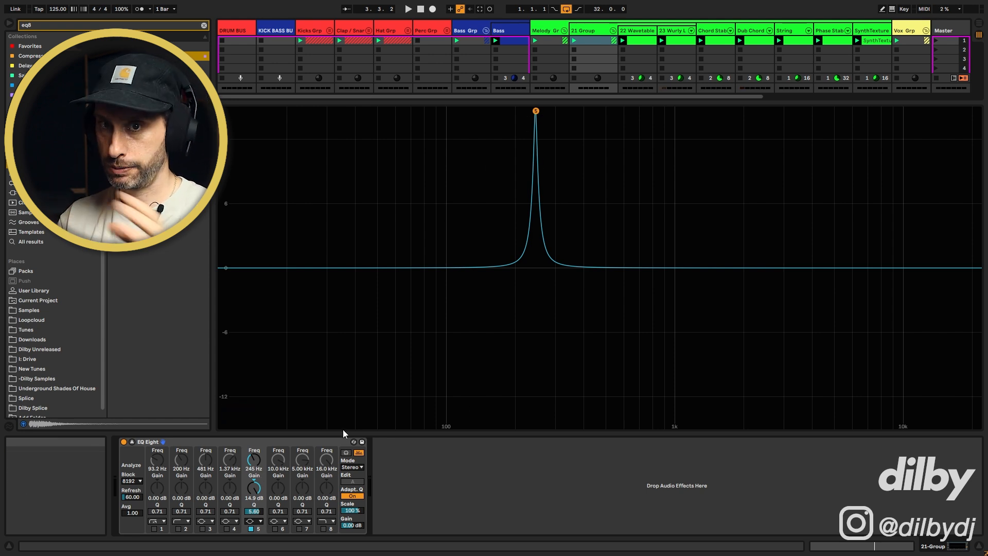
Step: Turn band 5 into a cut of about -2.9 dB with a Q of 8.67, comparing it on and off during playback
key("space")
mouse_move(254, 487)
left_mouse_down()
mouse_move(253, 528)
mouse_move(254, 495)
left_mouse_up()
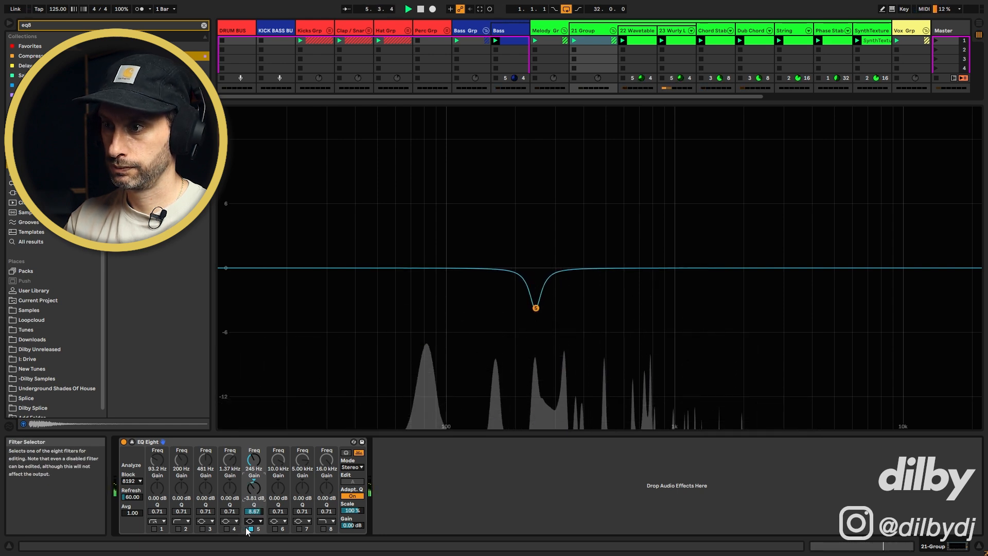
left_click(250, 529)
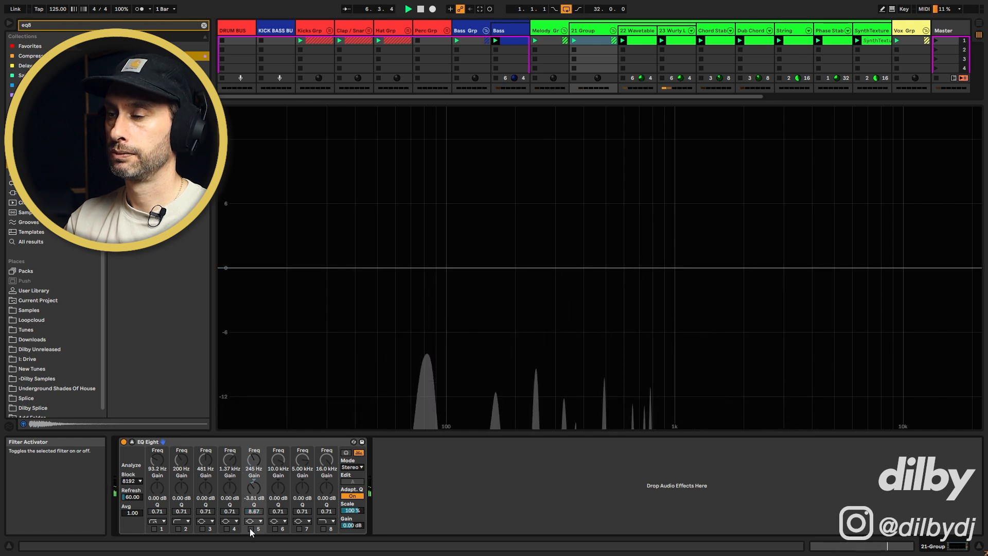
left_click(250, 529)
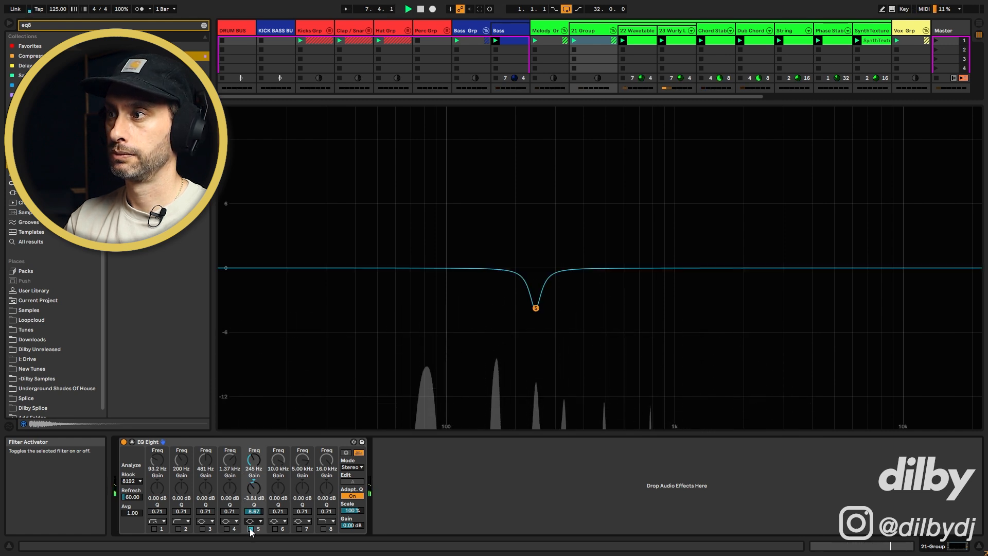
key("space")
left_click_drag(254, 488, 253, 485)
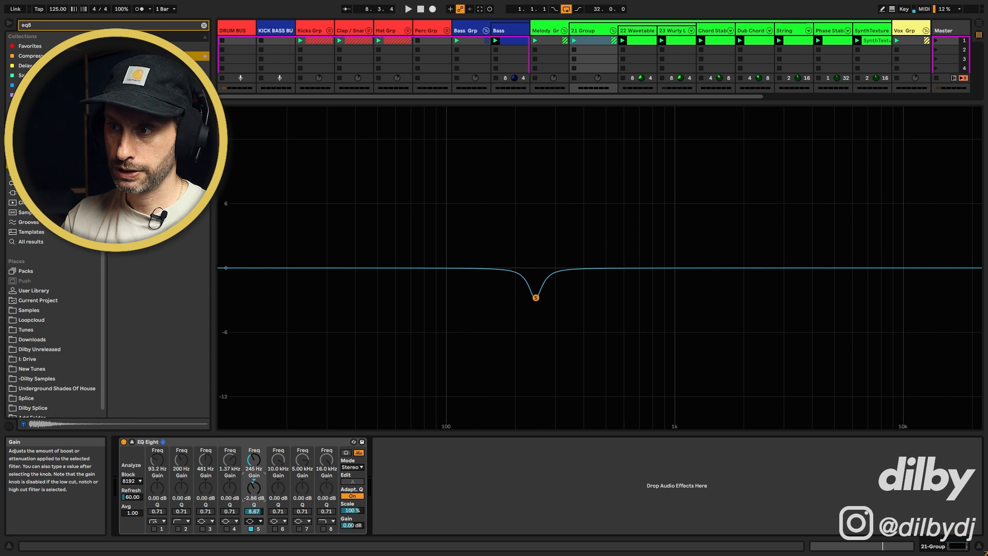
key("space")
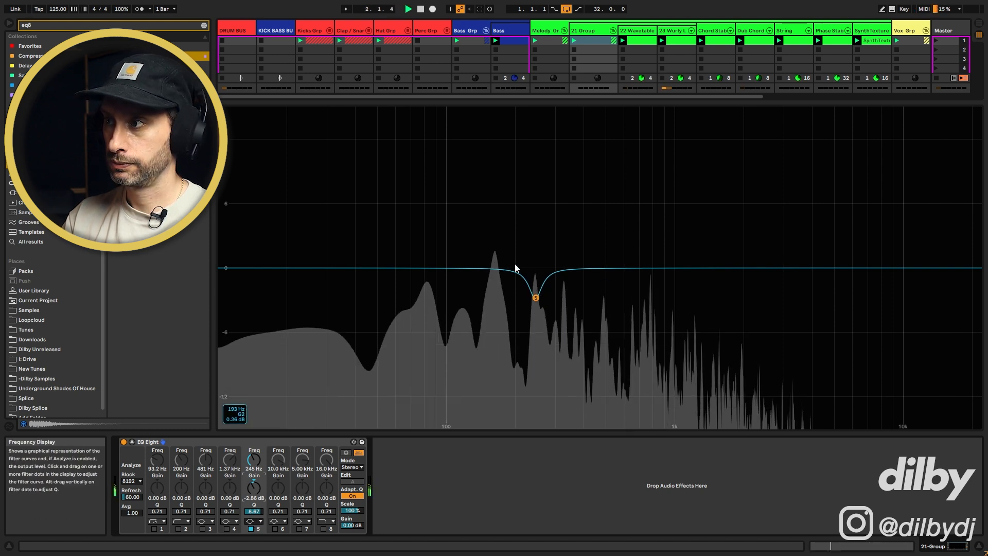
key("space")
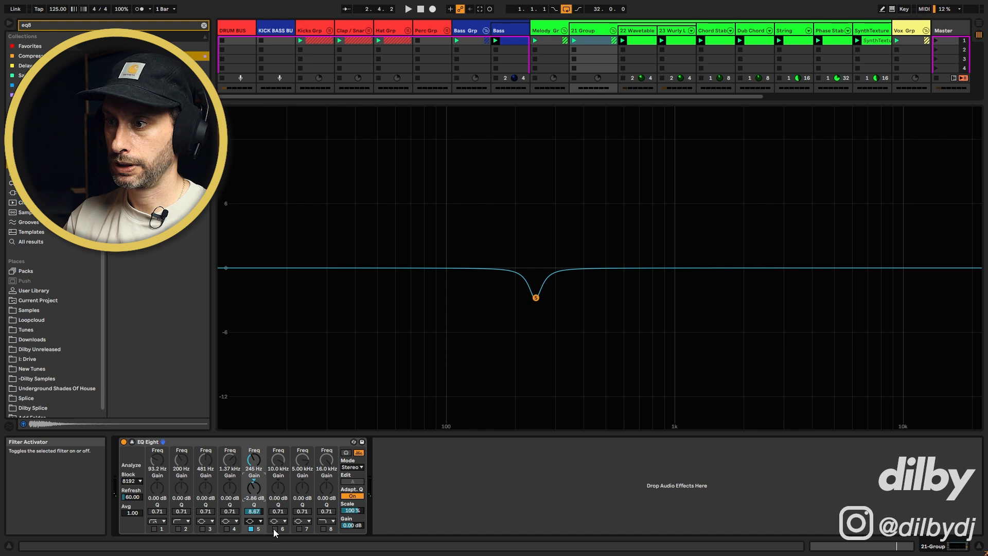
Step: Enable band 4 as a 15 dB boost with a Q of 18, sweep it to 487 Hz, and turn on audition mode
left_click(227, 529)
key("space")
left_click_drag(696, 192, 604, 110)
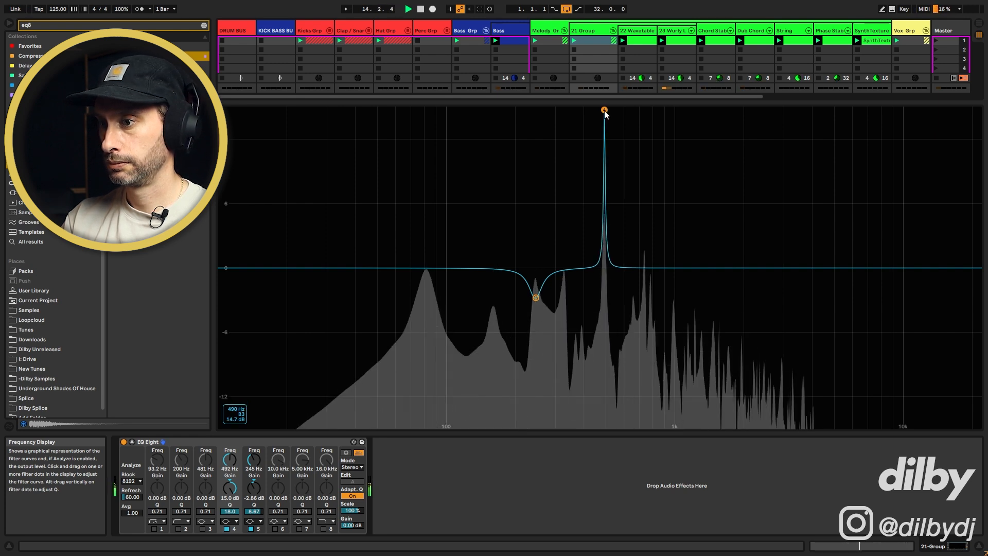
left_click(346, 453)
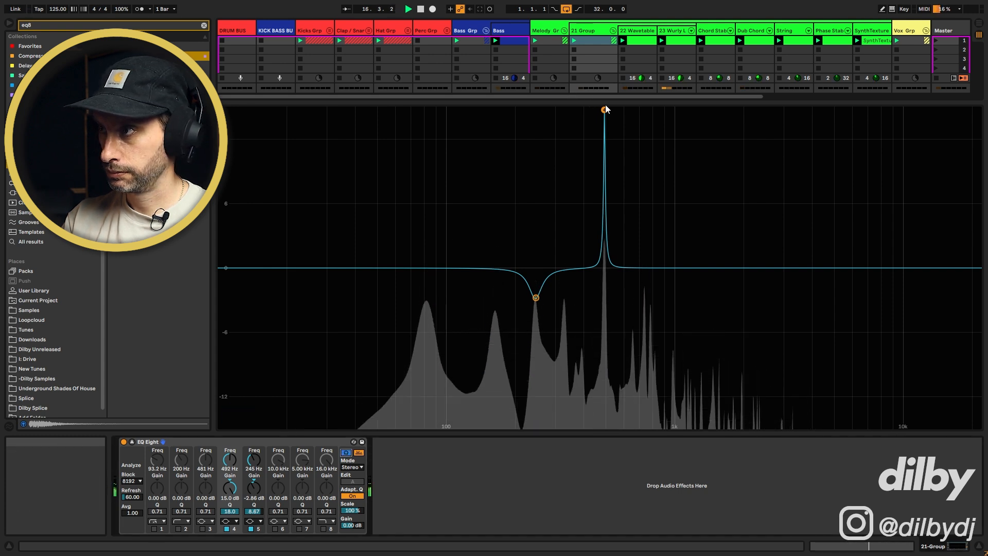
left_click_drag(604, 110, 604, 110)
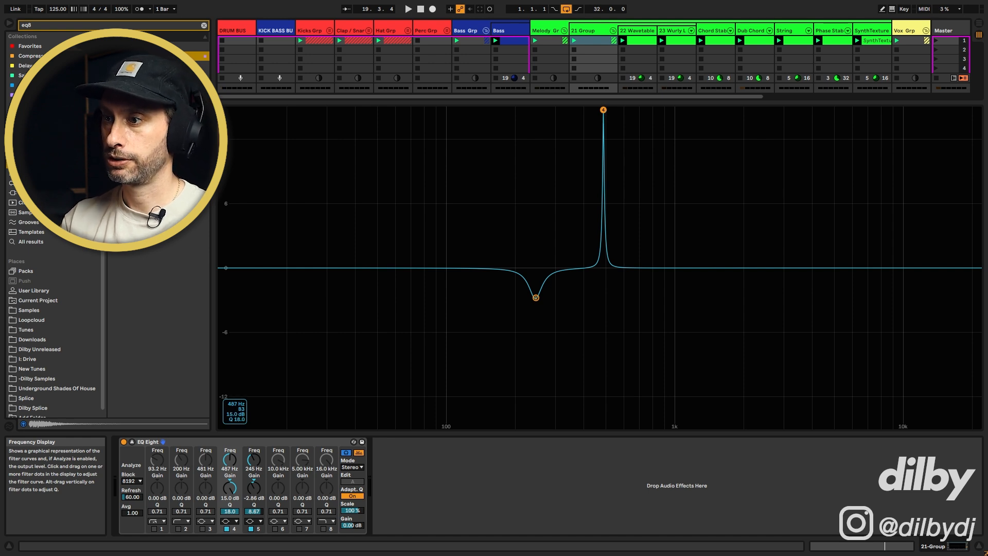
Step: Widen band 4's Q to 2.78 and move its boost to 783 Hz while listening to the group
left_click_drag(230, 512, 230, 541)
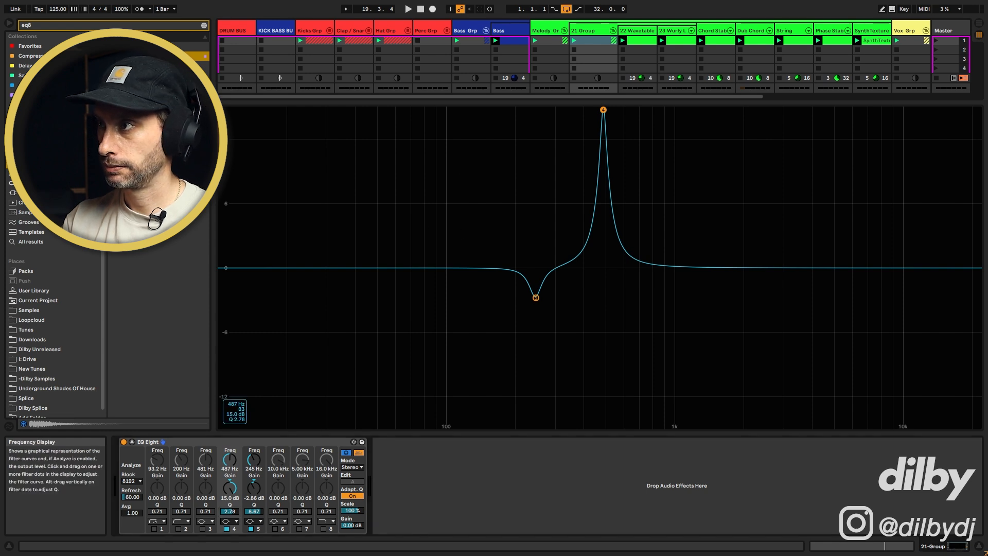
key("space")
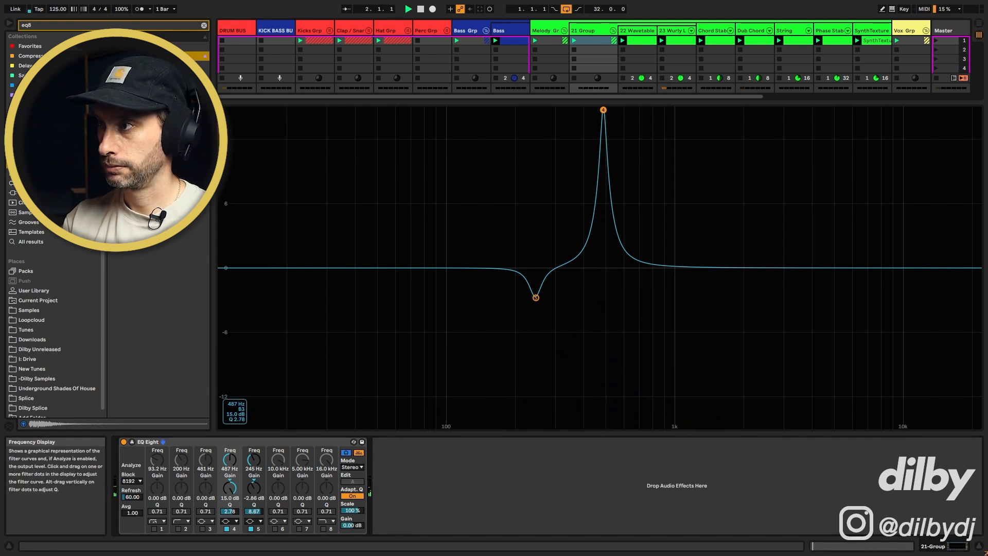
key("space")
left_click_drag(603, 110, 650, 112)
key("space")
key("space")
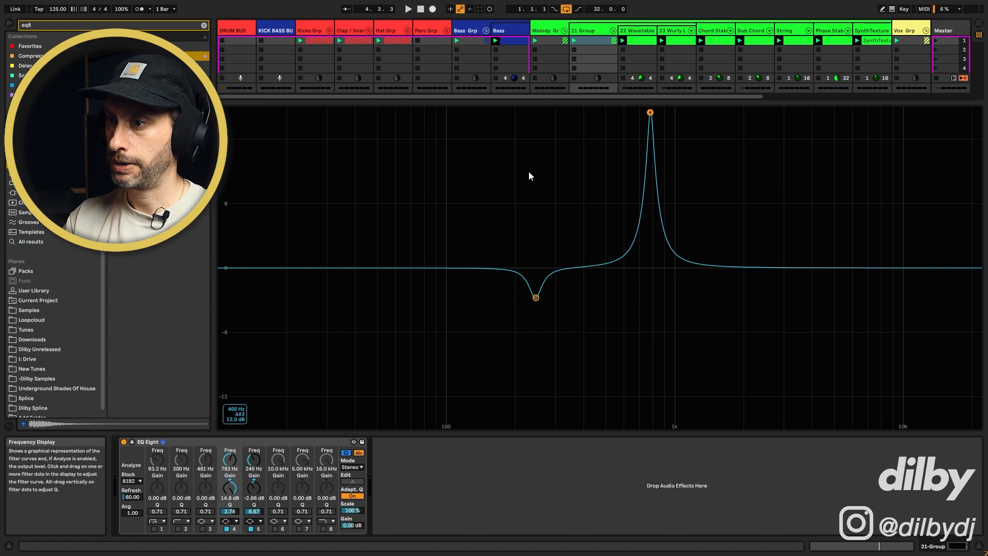
Step: Turn band 4 into a -1.90 dB cut, compare it on and off, and narrow its Q to 9.79
left_click_drag(230, 487, 230, 521)
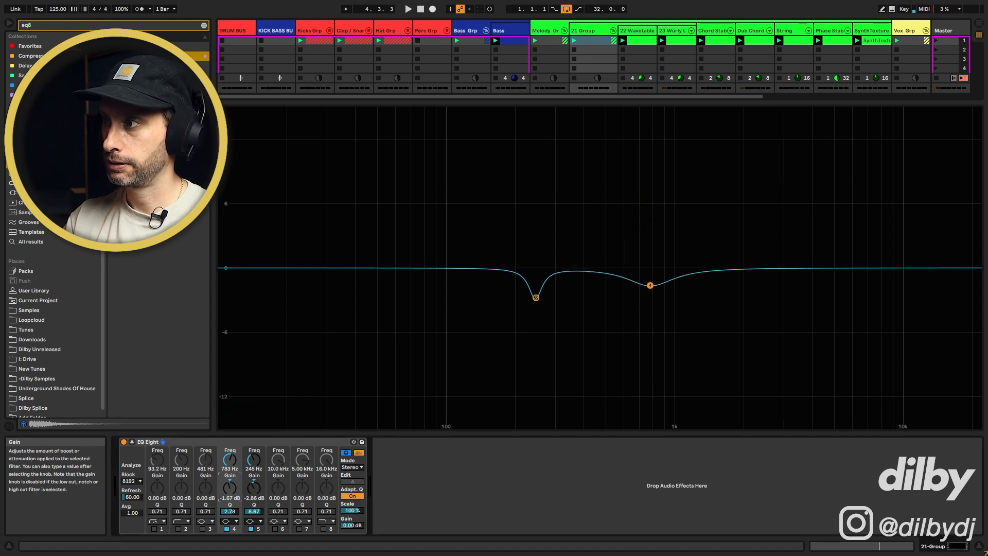
key("space")
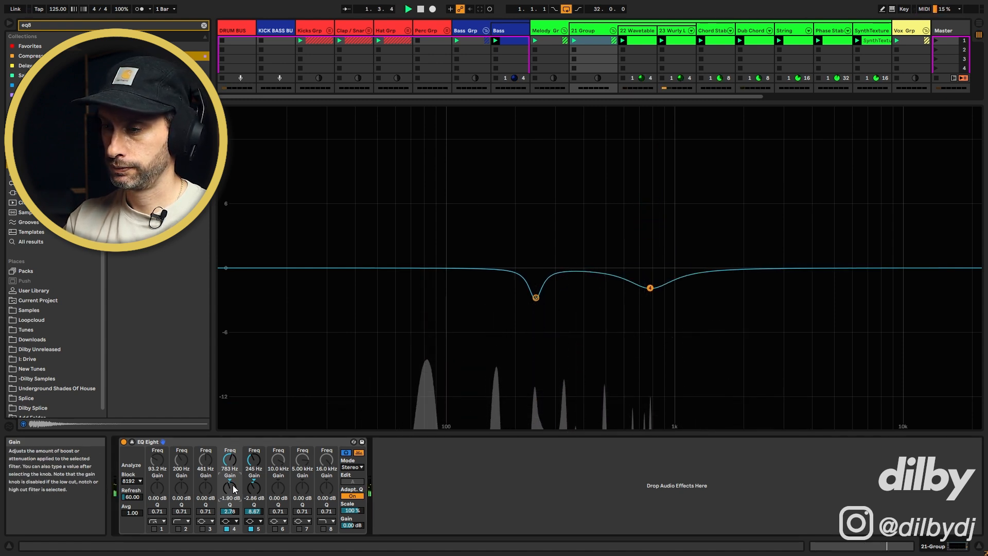
left_click(226, 528)
left_click(227, 528)
left_click_drag(229, 511, 230, 488)
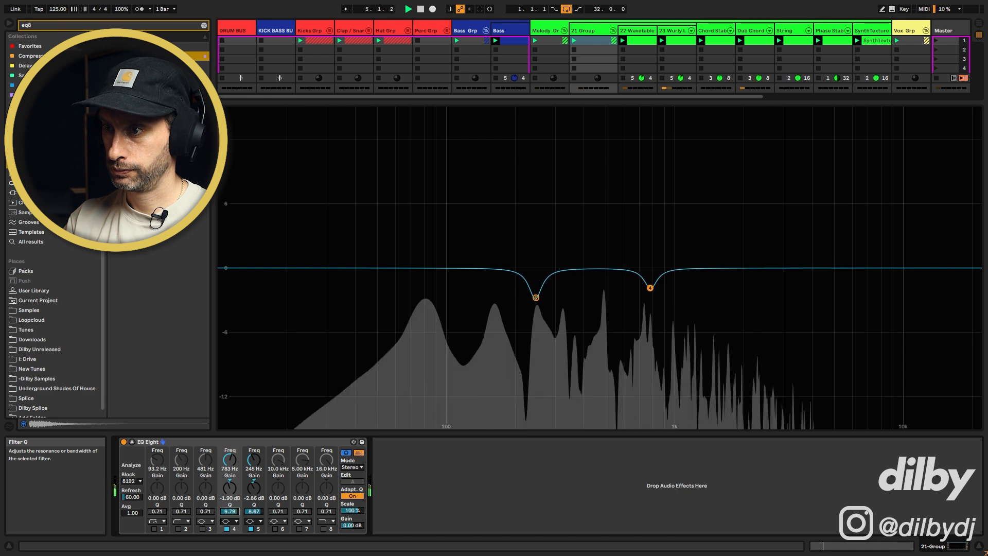
Step: Compare the group with band 4 off and on, stop playback, and close EQ Eight's enlarged display
left_click(227, 528)
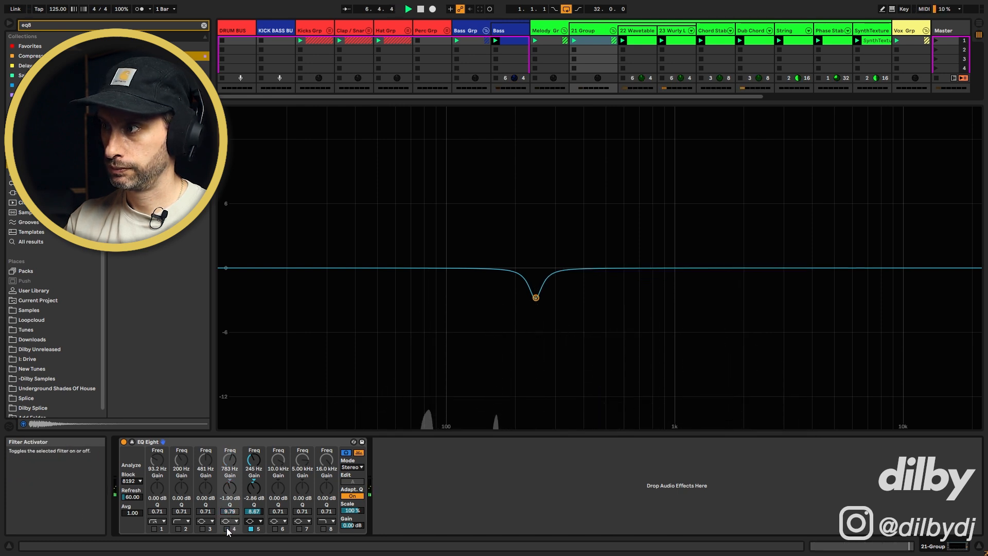
left_click(227, 528)
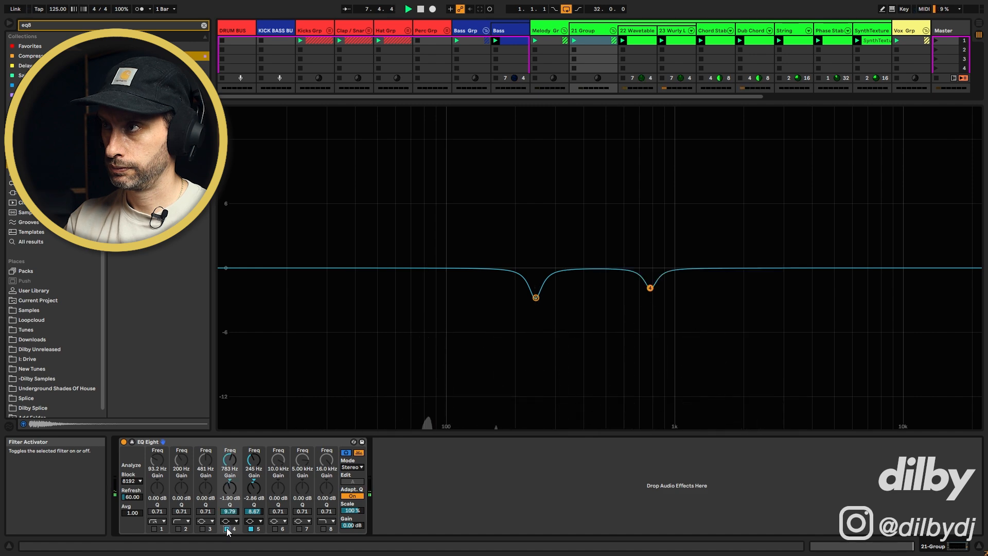
key("space")
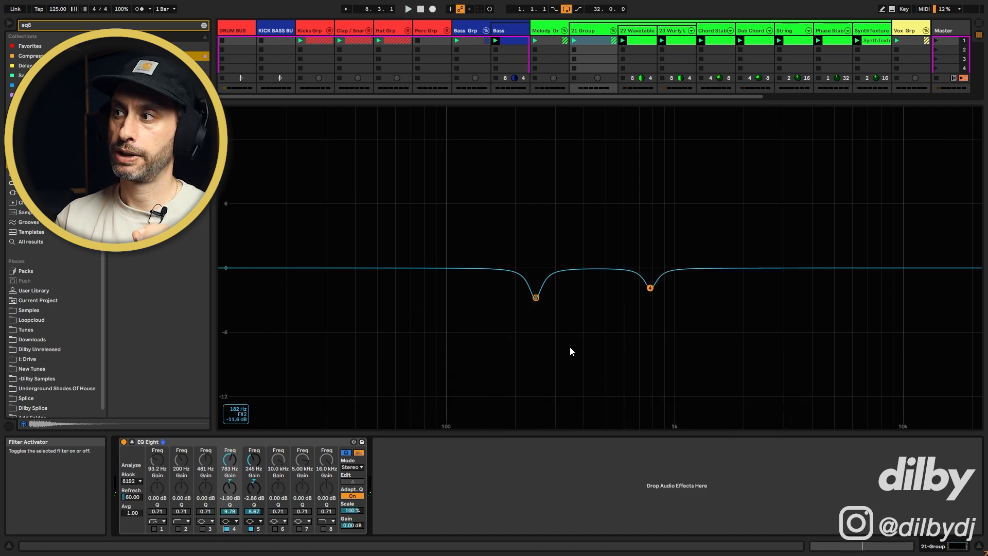
left_click(180, 441)
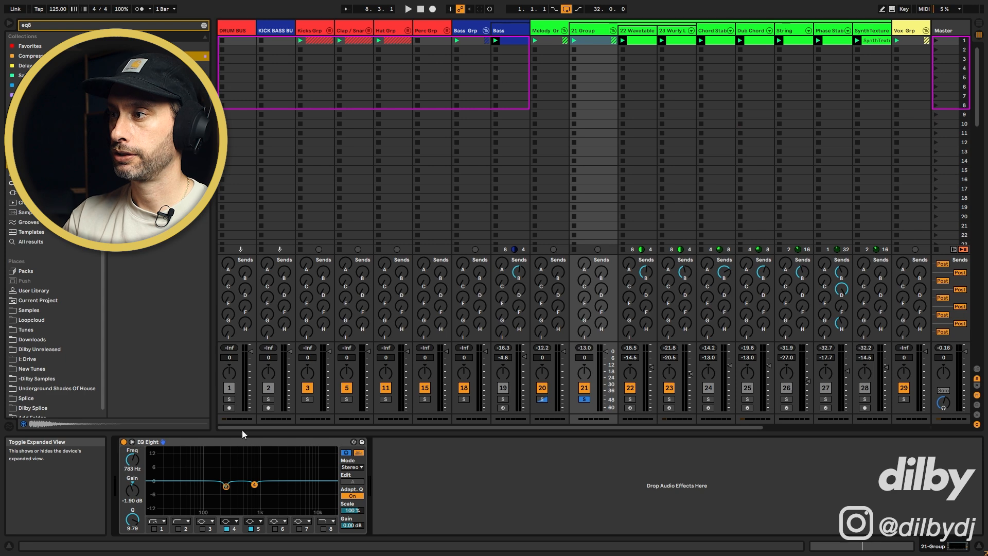
Step: Play the full mix and compare the group's EQ Eight with band 5 off and on, then band 4 off and on
key("space")
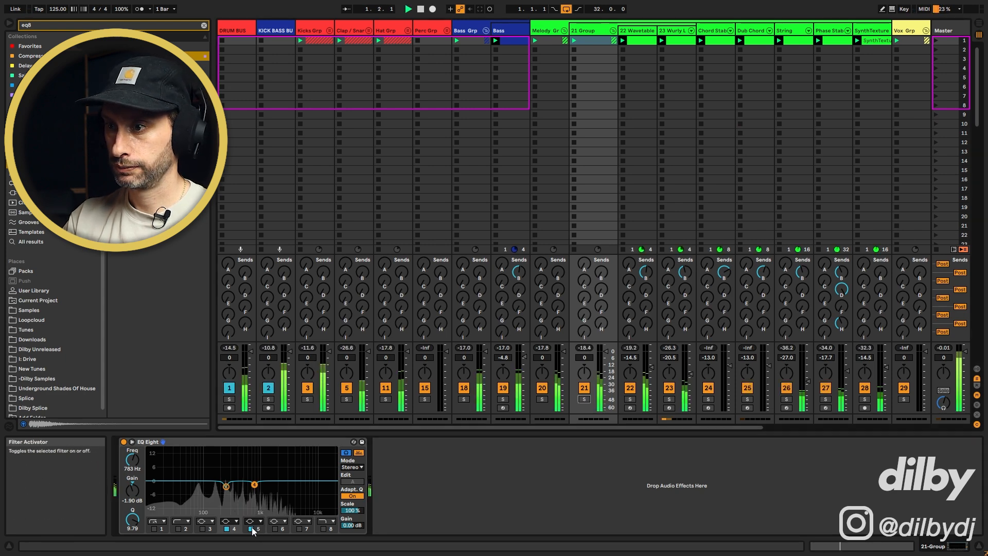
left_click(251, 528)
left_click(252, 528)
left_click(227, 529)
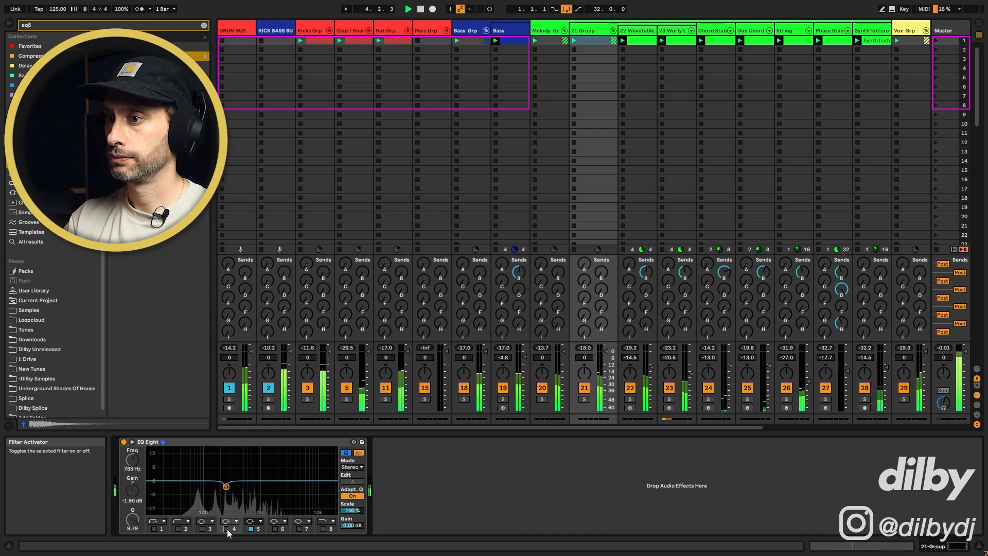
left_click(227, 529)
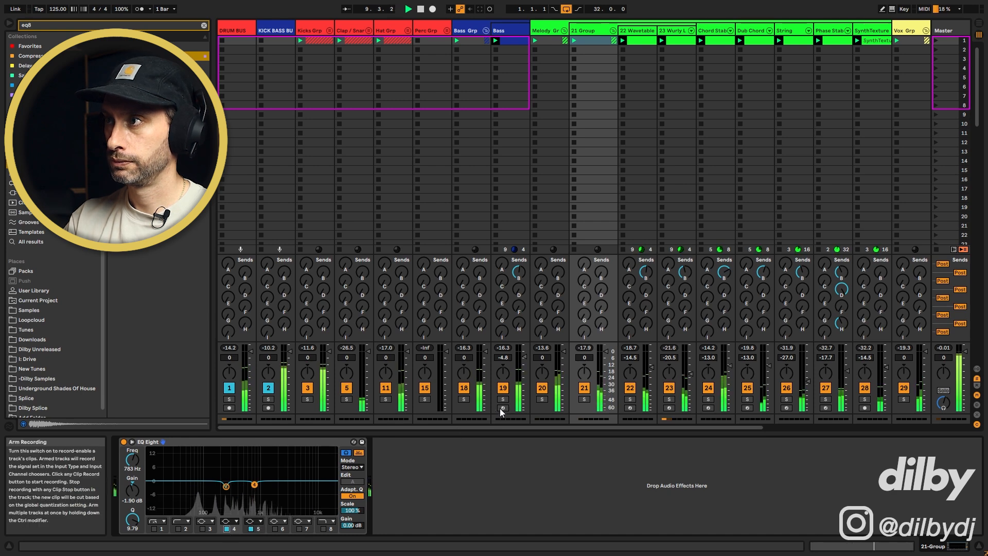
Step: Solo the melody group and its nested Wavetable and Wurly group together with the drum and kick bass buses, and start playback
left_click(542, 399)
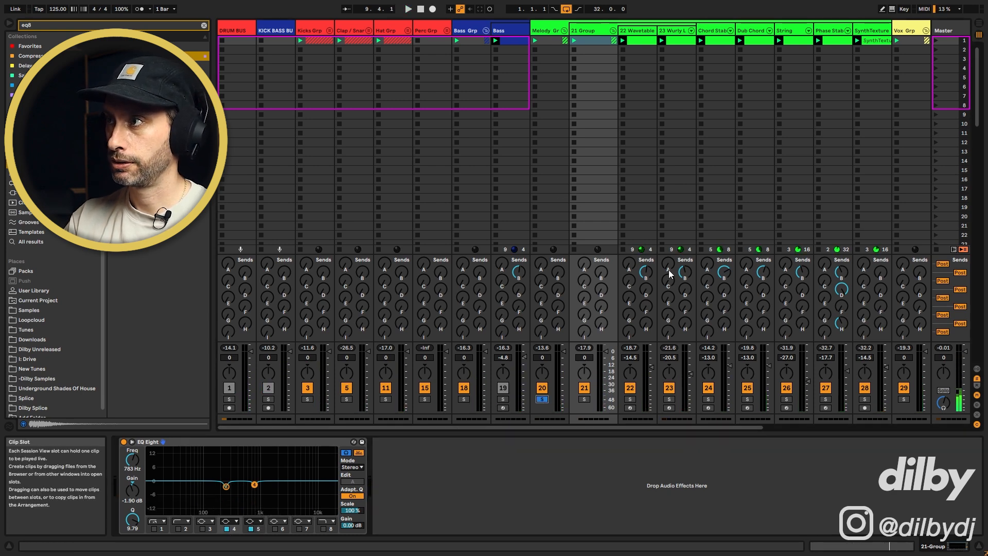
left_click(584, 399)
left_click(268, 400, "ctrl")
left_click(229, 399, "ctrl")
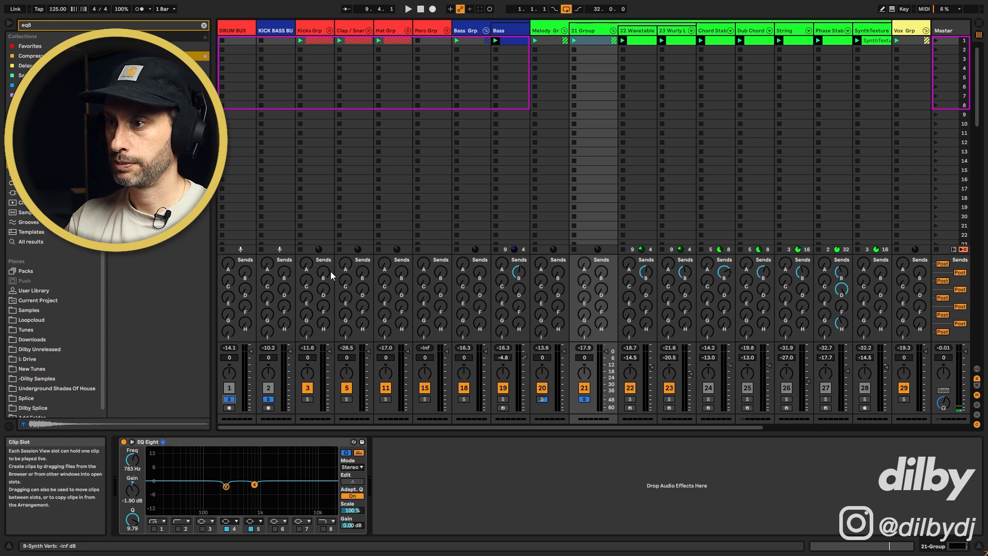
key("space")
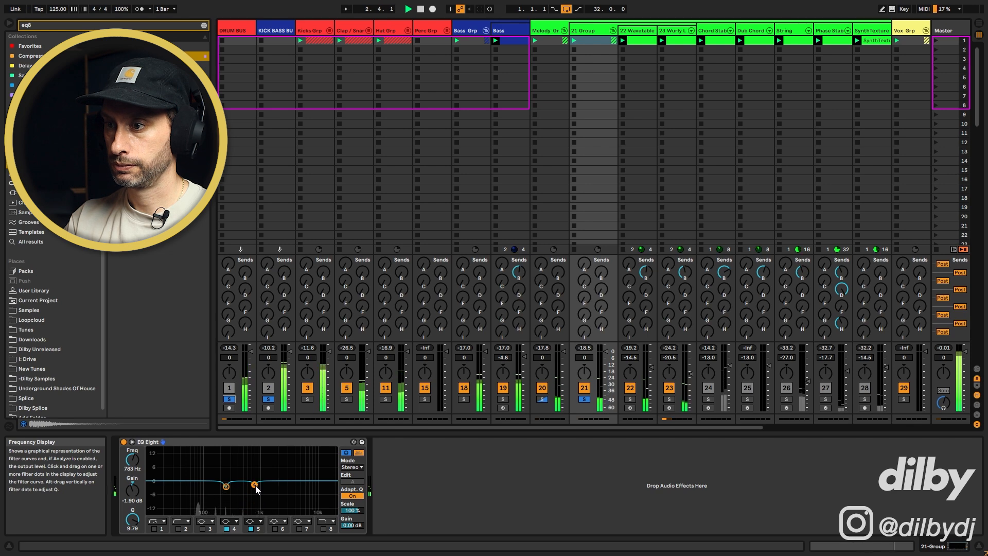
Step: Enlarge EQ Eight's display, enable band 6, and audition it as a 15 dB boost at 499 Hz with a Q of 9.41
left_click(353, 442)
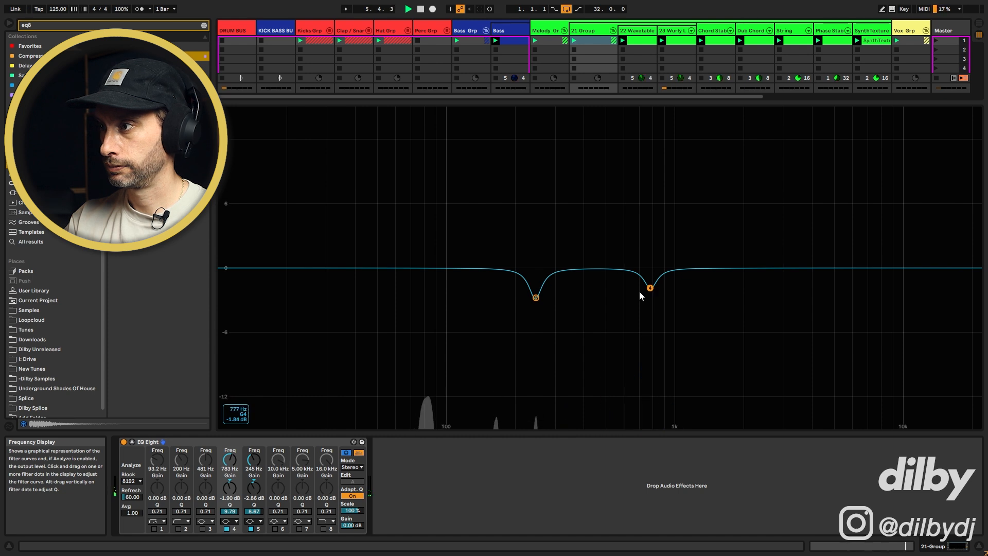
left_click(275, 529)
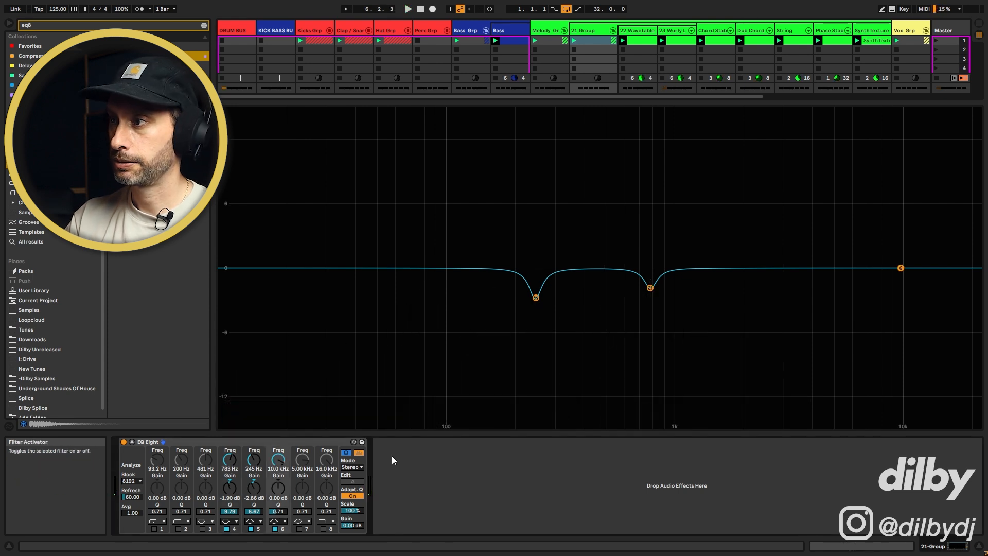
left_click_drag(900, 268, 606, 110)
key("space")
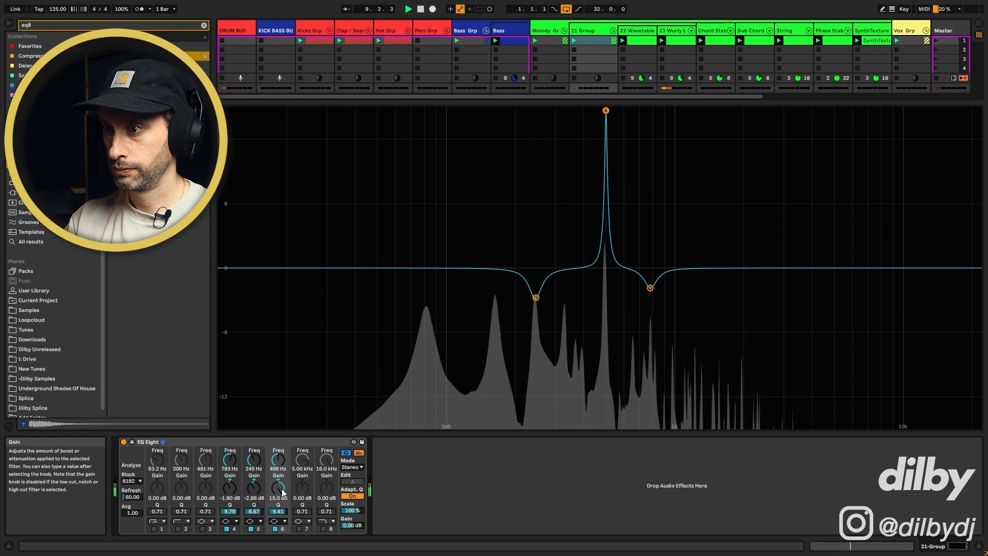
Step: Turn band 6 into a -2.14 dB cut and compare the group with the band off and on during playback
left_click_drag(282, 492, 282, 502)
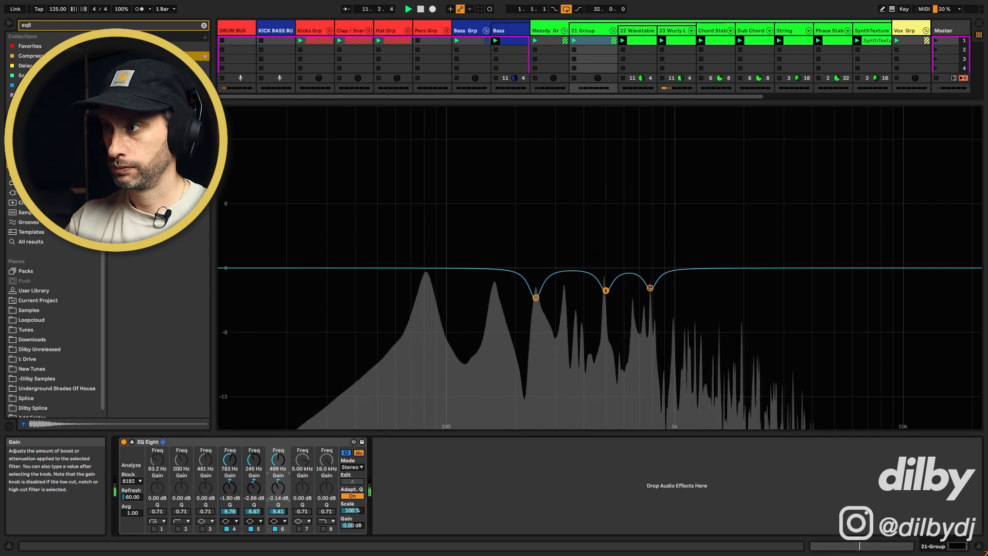
key("space")
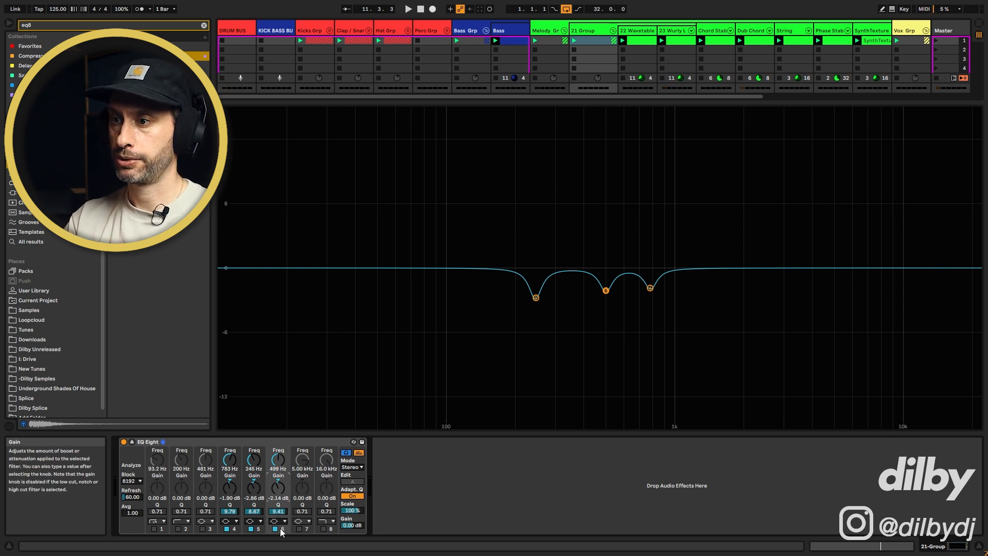
key("space")
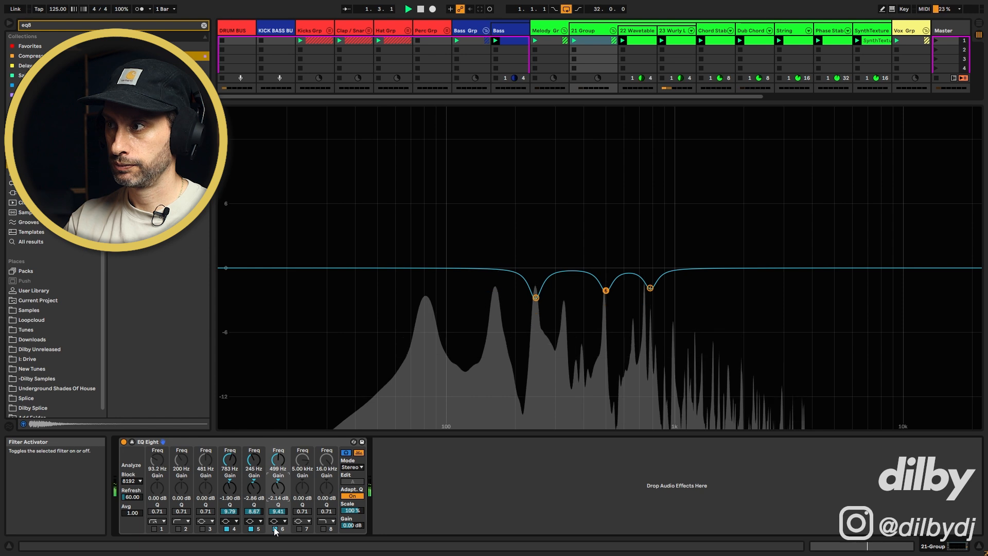
left_click(275, 528)
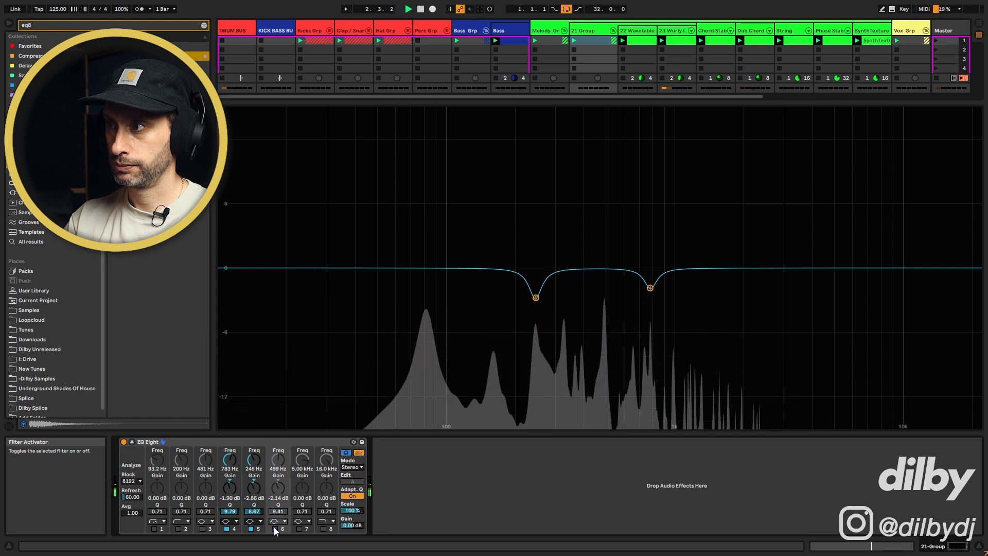
left_click(276, 528)
Step: Deepen band 6's cut to -9.29 dB, compare it off and on, and leave the band switched off
left_click_drag(277, 497, 272, 509)
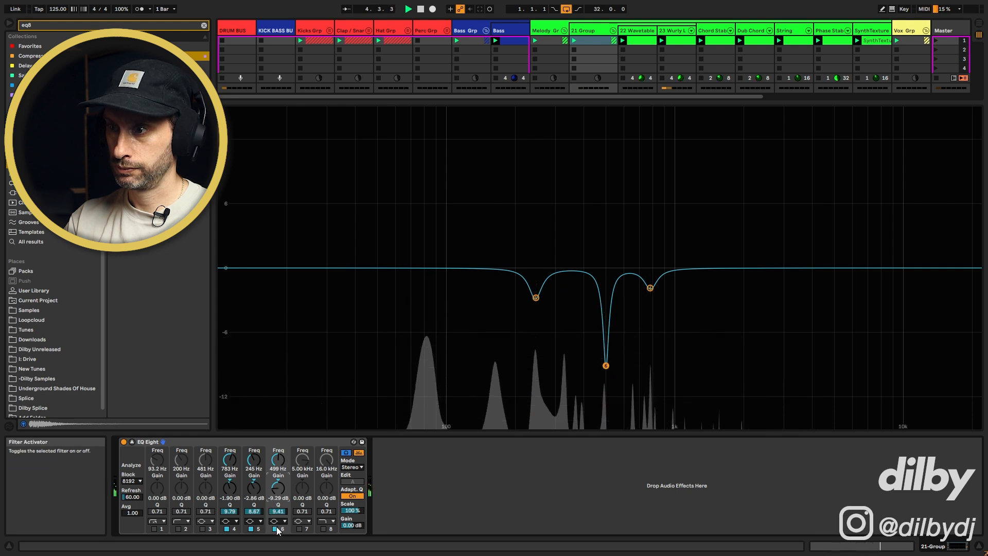
left_click(275, 529)
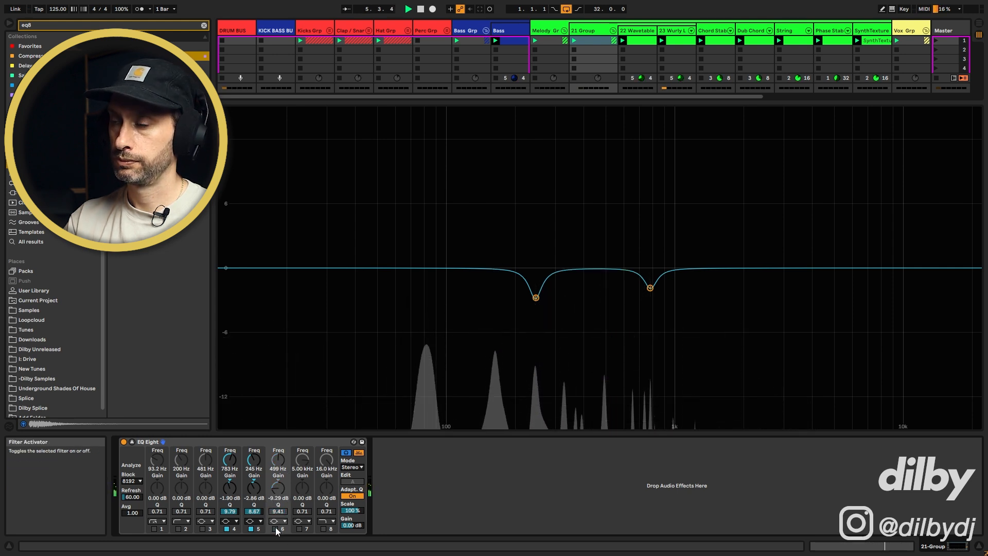
left_click(276, 529)
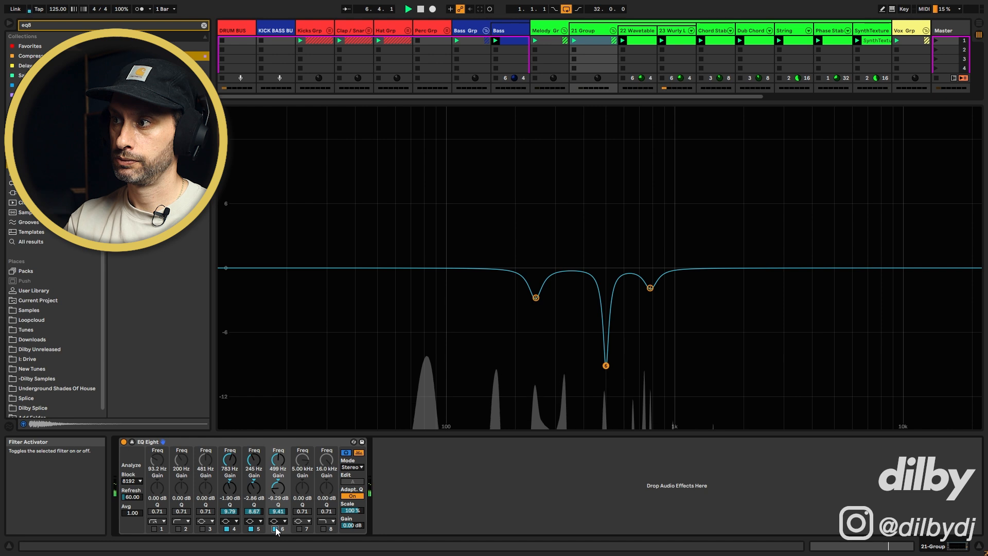
left_click(275, 528)
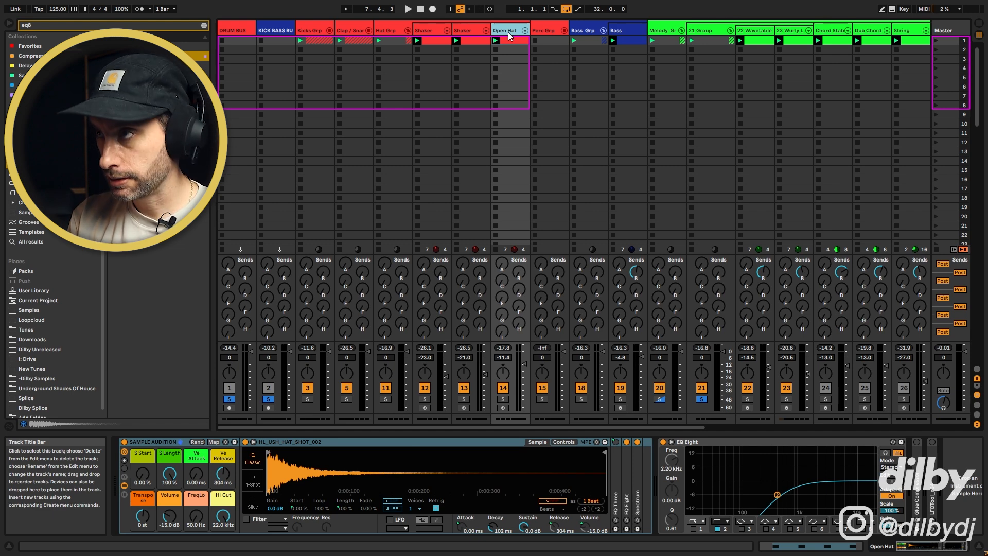
Step: Duplicate the Open Hat track, search the browser for 909, and replace the copy's sampler with the 909 Core Kit
key("ctrl+d")
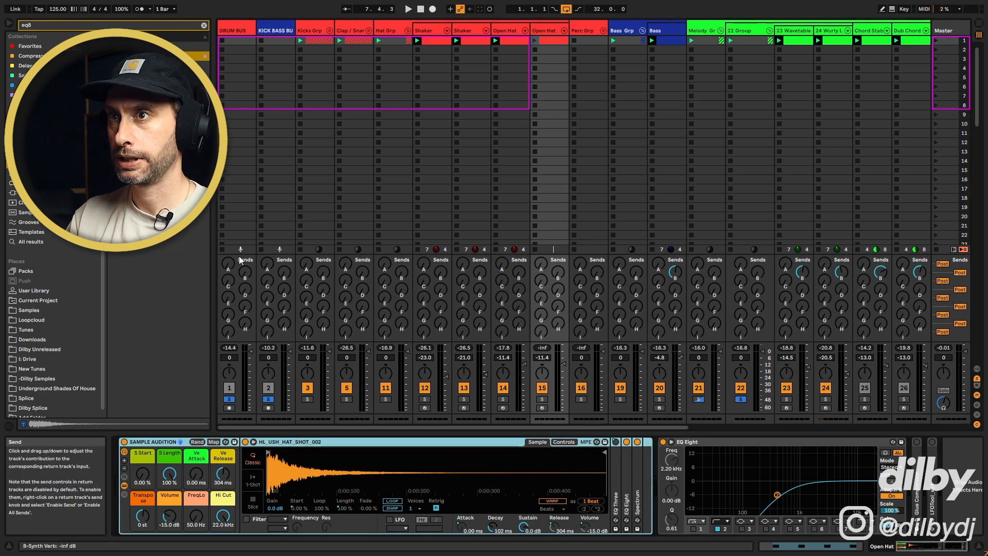
key("ctrl+f")
type("909")
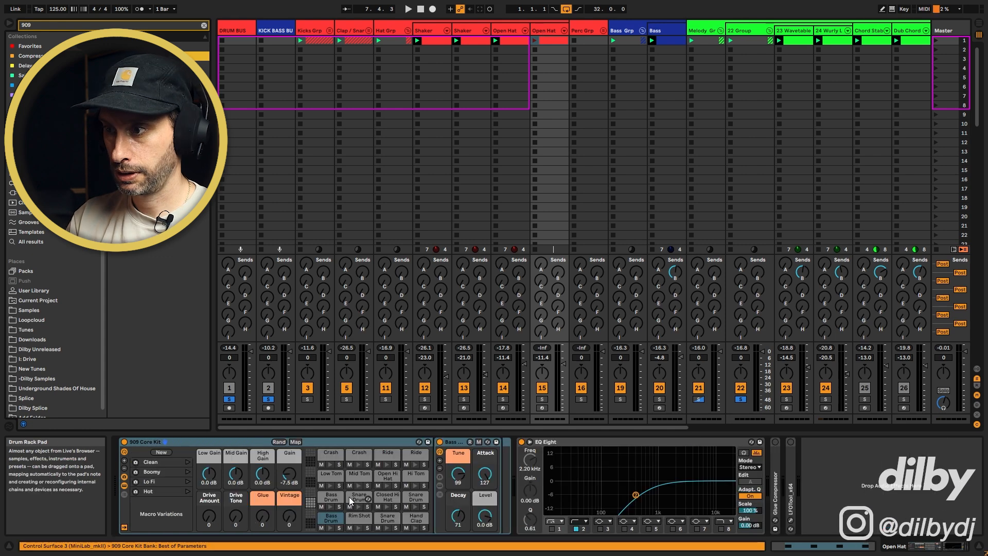
Step: Move the duplicated hat clip's C3 notes to the Open Hi Hat pad's row and play the soloed track
double_click(548, 39)
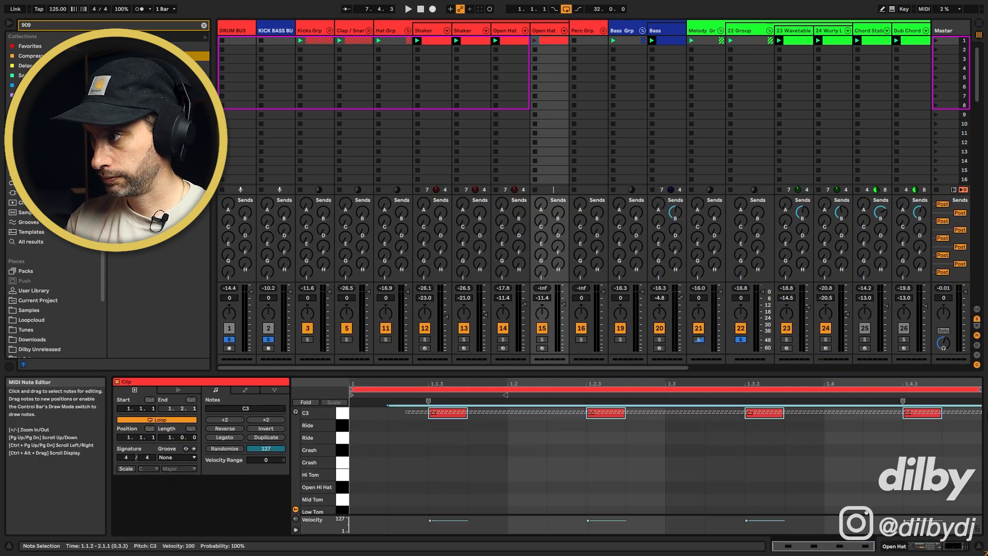
left_click_drag(446, 413, 438, 485)
key("space")
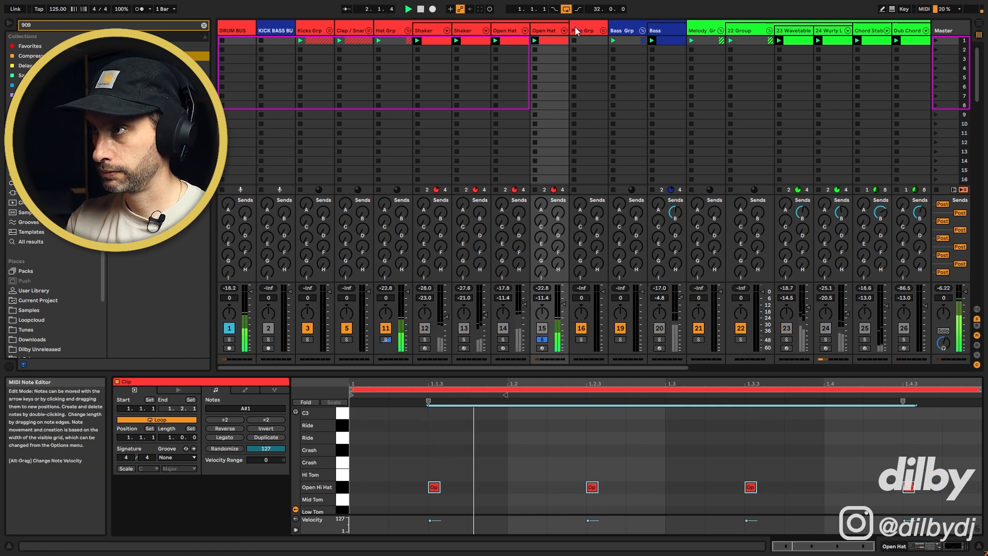
Step: Mute the original open hat, unsolo the 909 copy, and lower its EQ Eight low cut to 153 Hz with a Q of 0.41
left_click(548, 35)
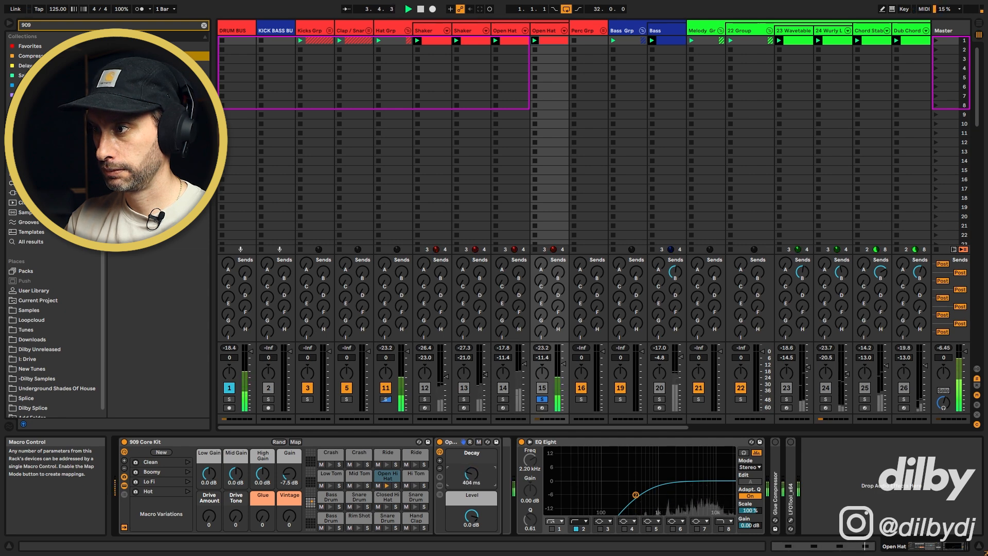
left_click(503, 389)
left_click(542, 400)
left_click_drag(636, 495, 614, 495)
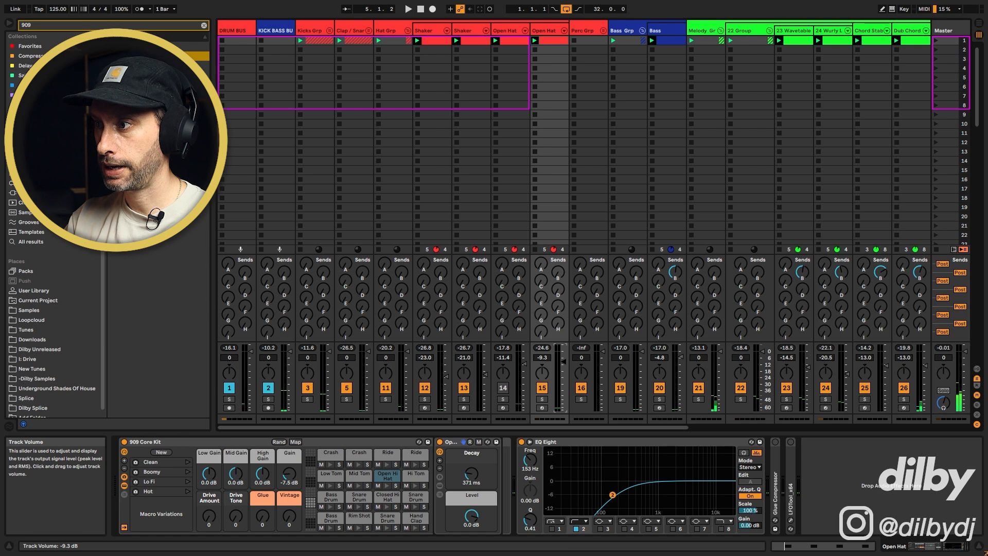
Step: Raise the 909 open hat's volume to -5.6 dB while the mix plays, and unmute the original open hat
key("space")
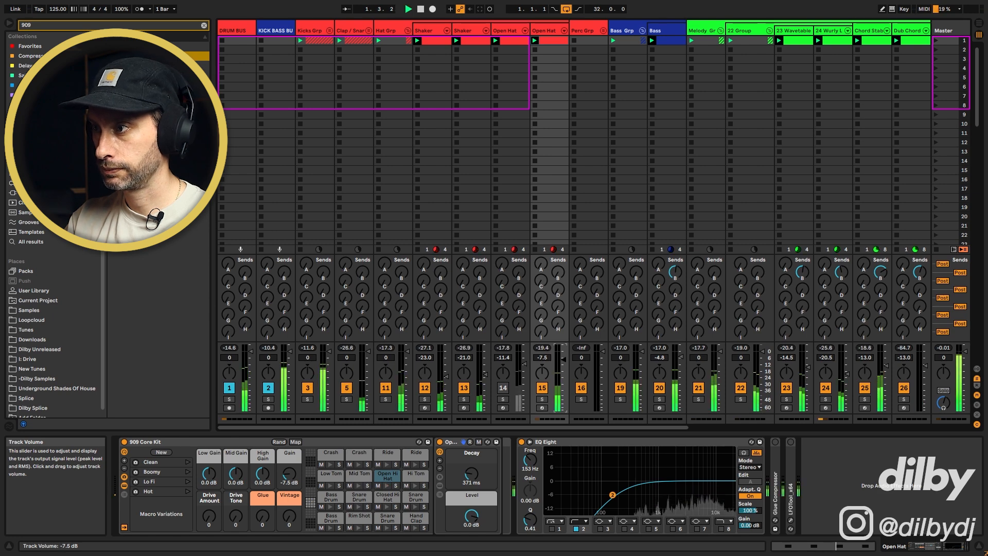
left_click_drag(563, 358, 563, 357)
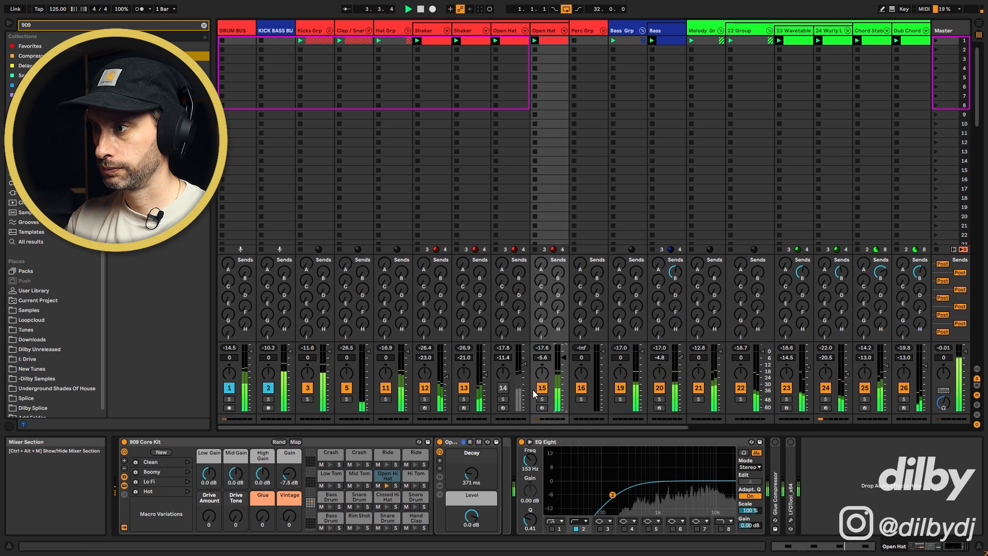
left_click(503, 388)
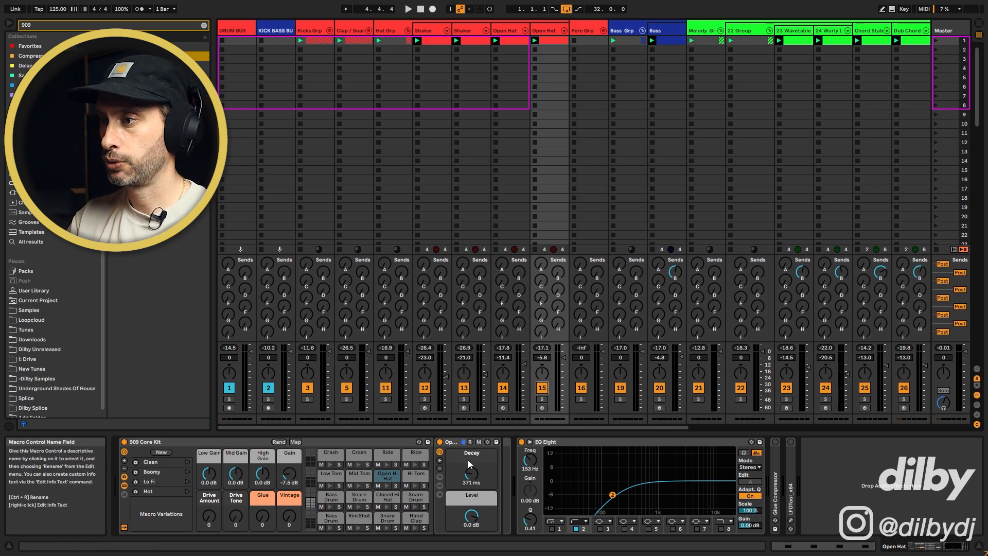
Step: Drop the soloed 909 hat's low cut to 26.1 Hz, play it, and sweep the cut up to just under 1 kHz
left_click_drag(612, 495, 570, 495)
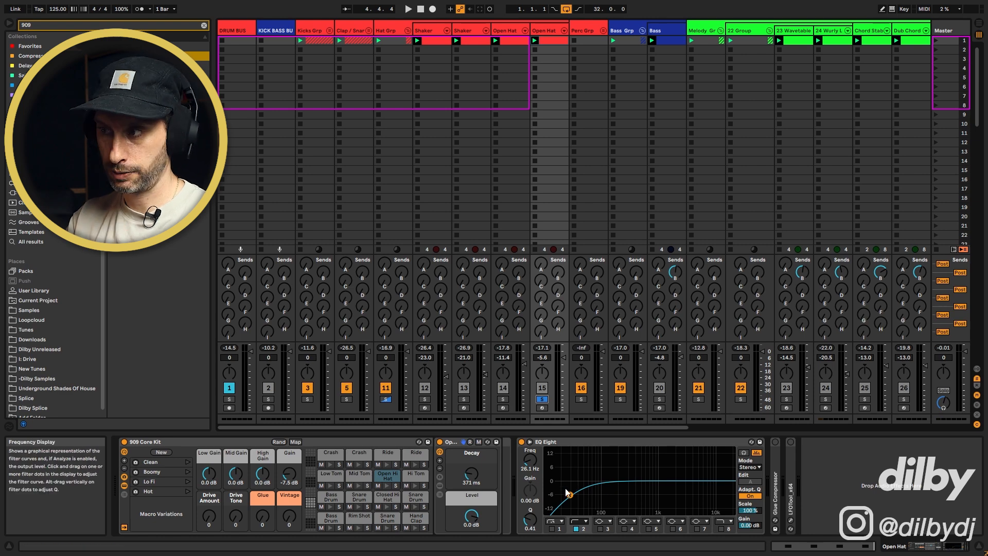
key("space")
left_click_drag(574, 495, 654, 494)
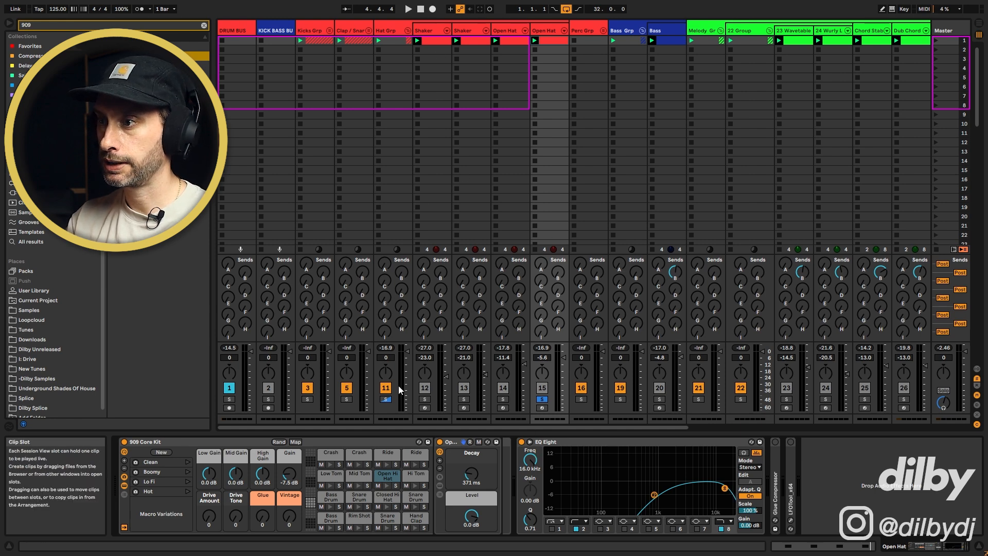
Step: While the hat group plays, set band 8's high cut to 11.9 kHz and band 2's low cut to 495 Hz with a Q of 0.33
key("space")
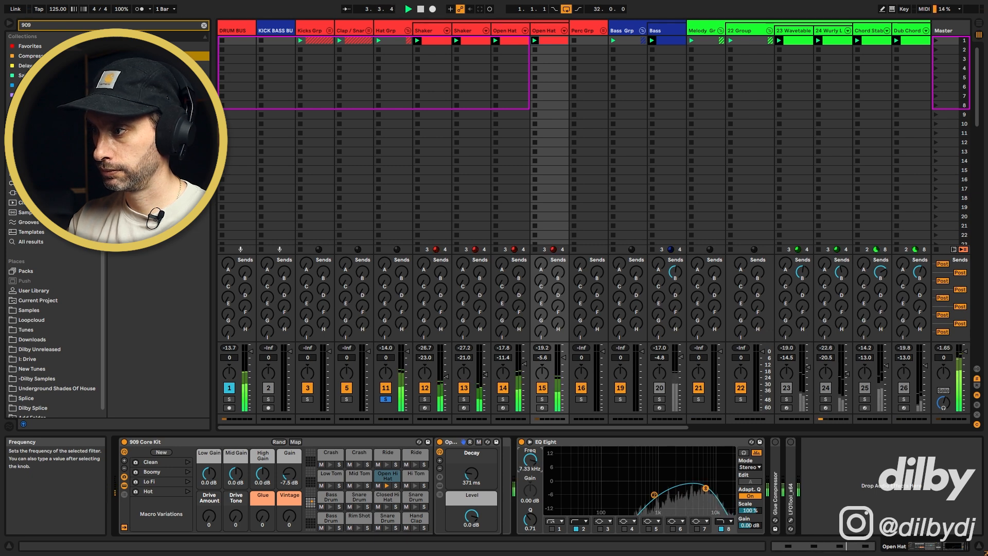
left_click_drag(530, 459, 530, 456)
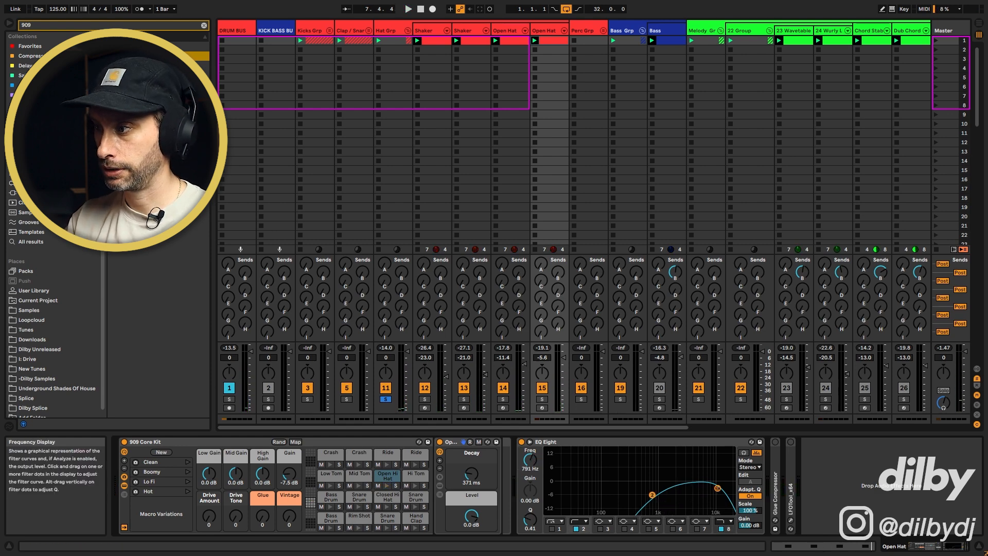
key("space")
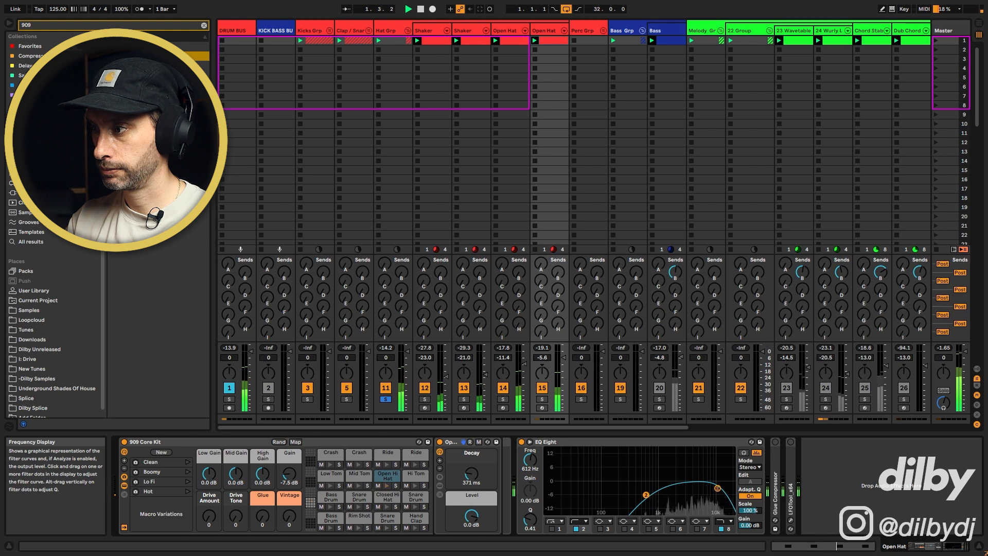
key("space")
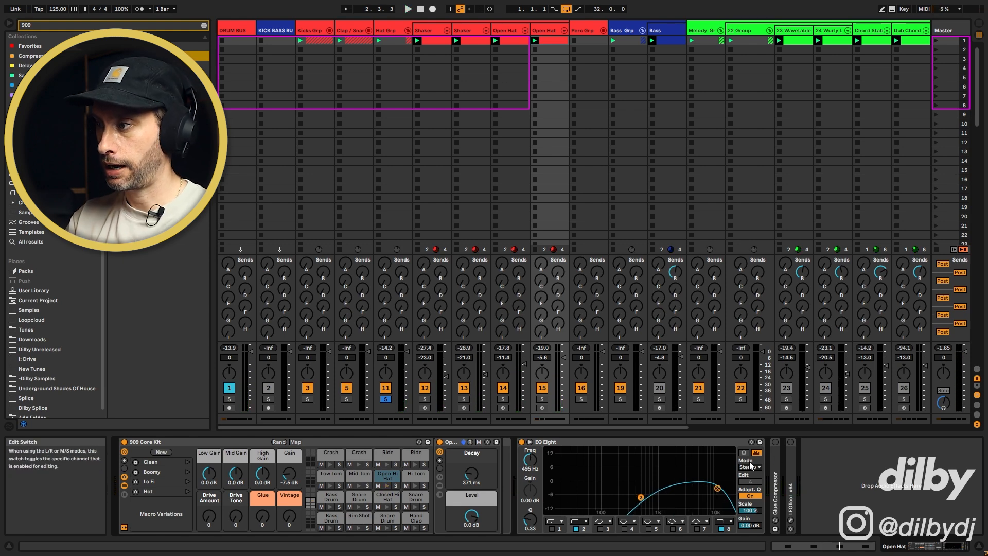
Step: Enable band 4 in the 909 hat's EQ Eight and cut a -15 dB notch at 1.51 kHz with a Q of 18
left_click(530, 442)
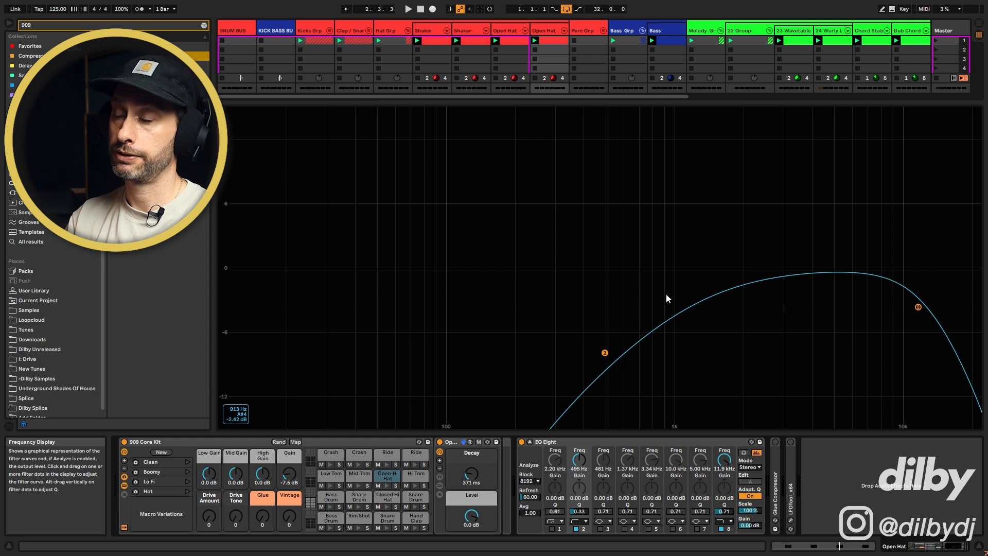
key("space")
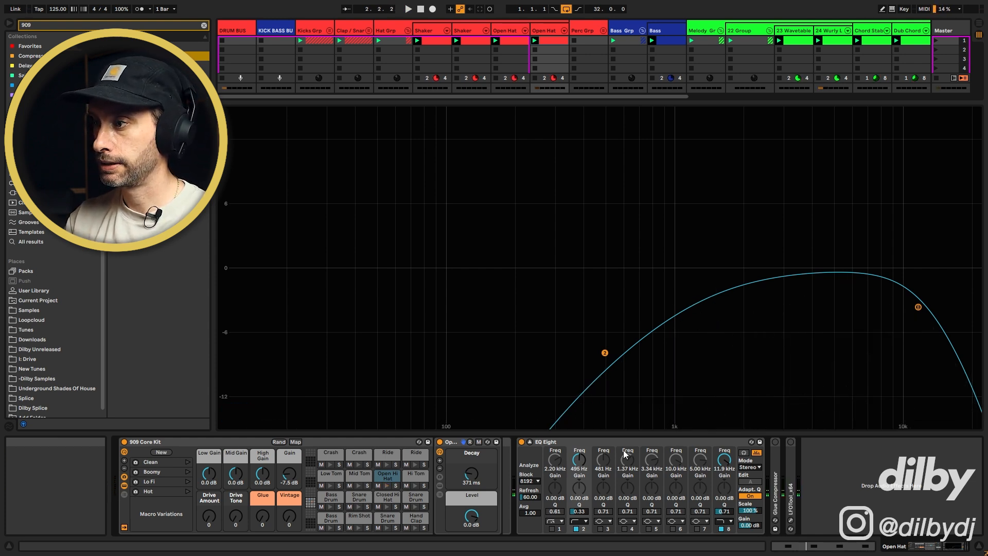
left_click(625, 529)
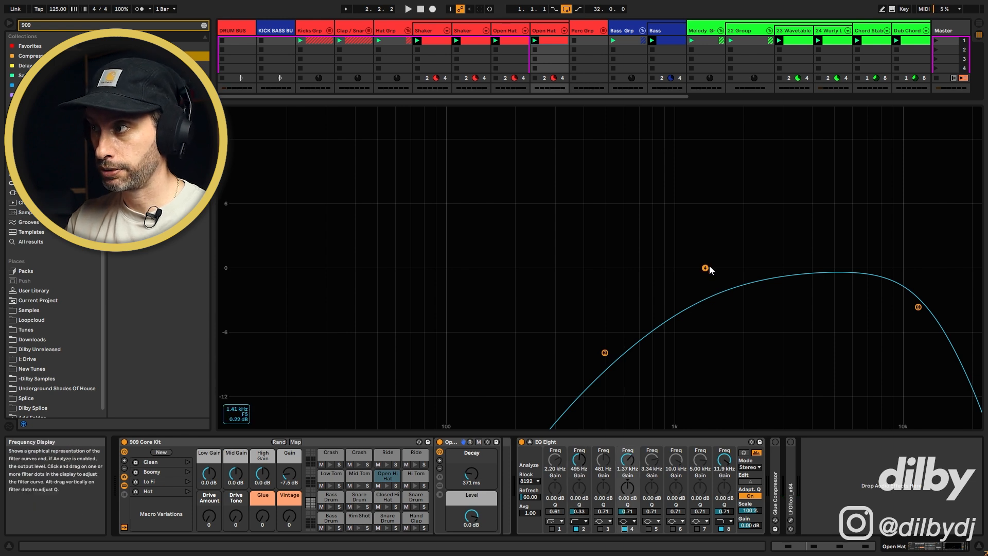
left_click_drag(705, 267, 713, 110)
left_click_drag(637, 507, 637, 464)
key("space")
left_click_drag(714, 109, 714, 426)
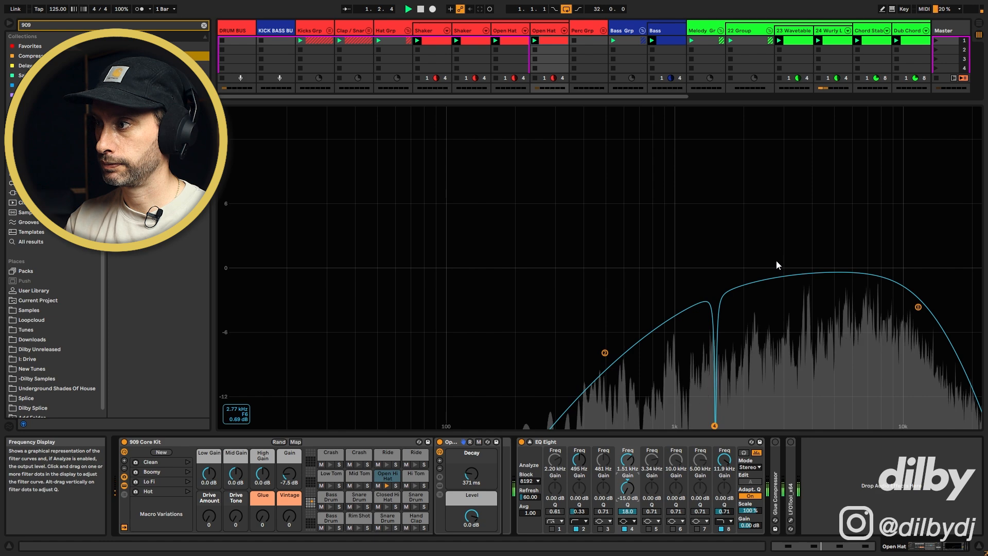
Step: Enable band 3, sweep it boosted to find the resonance, and cut it to -15 dB at 996 Hz with a Q of 18
key("space")
left_click(600, 529)
left_click_drag(603, 268, 671, 110)
key("space")
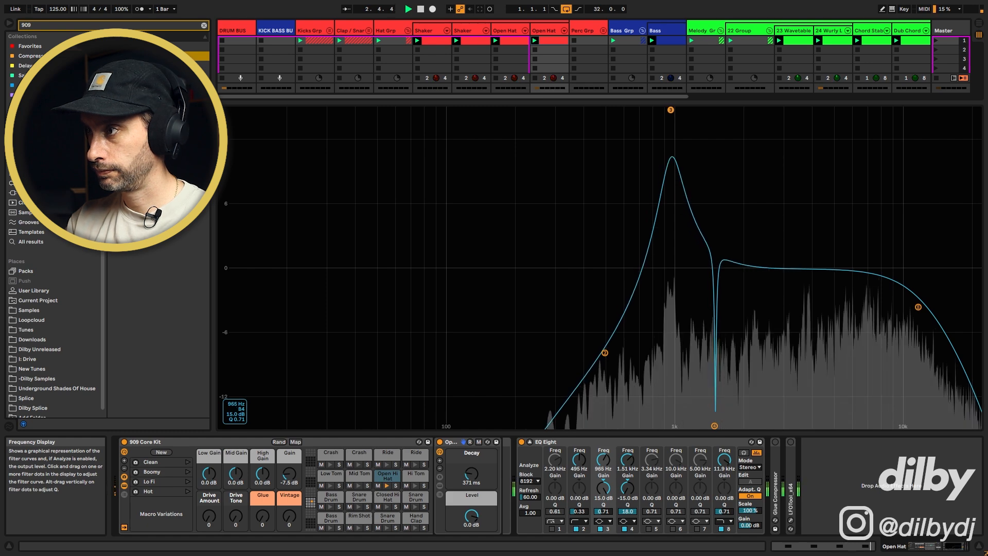
left_click_drag(607, 513, 609, 453)
left_click_drag(670, 109, 673, 110)
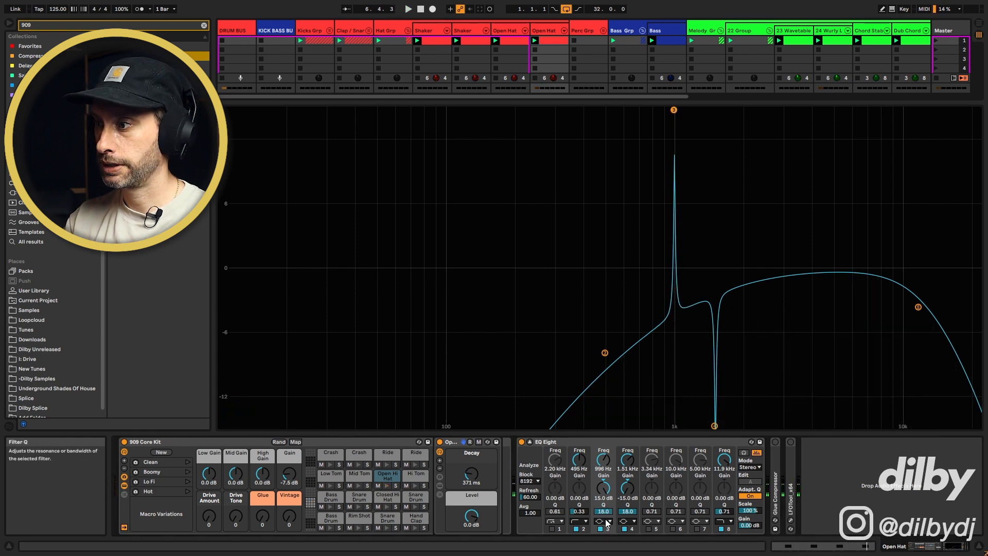
left_click_drag(603, 487, 603, 530)
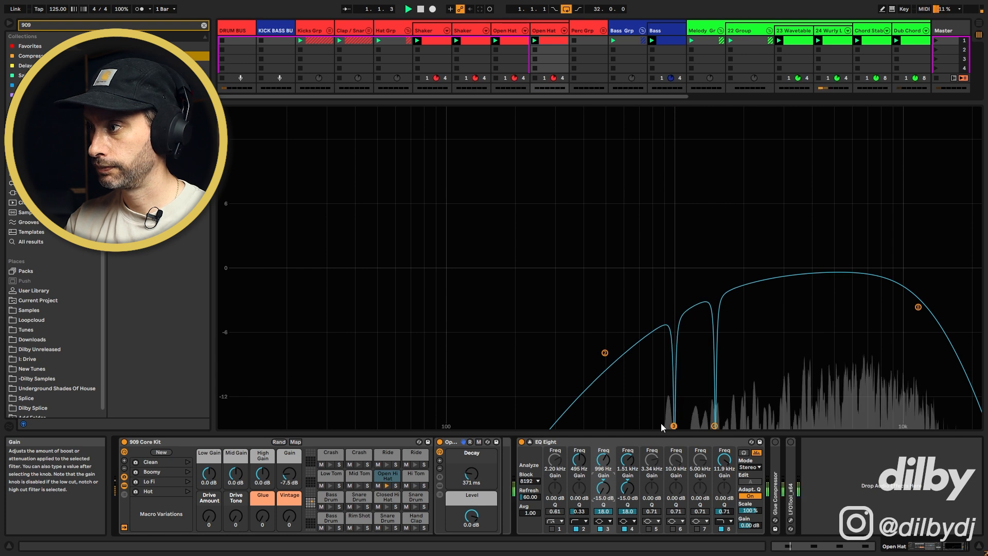
Step: Enable band 5, sweep it boosted during playback, and cut it to -15 dB at 3.80 kHz with a Q of 18
left_click(649, 528)
left_click_drag(794, 267, 808, 110)
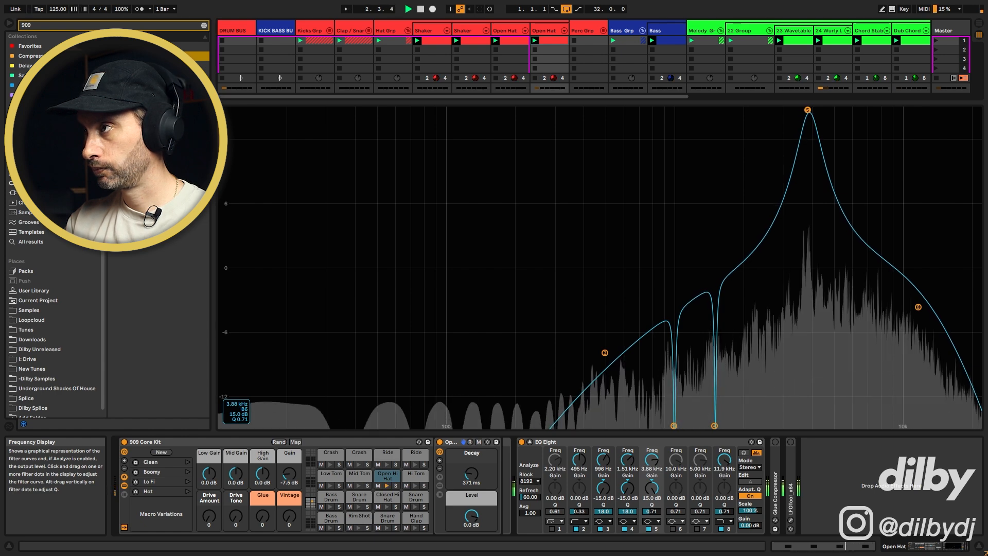
key("space")
left_click_drag(652, 511, 652, 489)
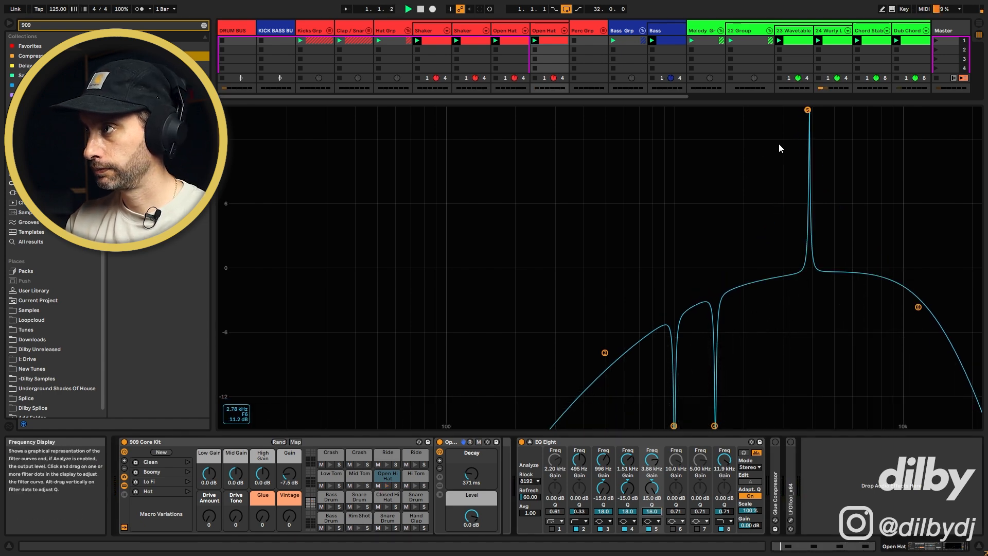
key("space")
left_click_drag(807, 109, 806, 111)
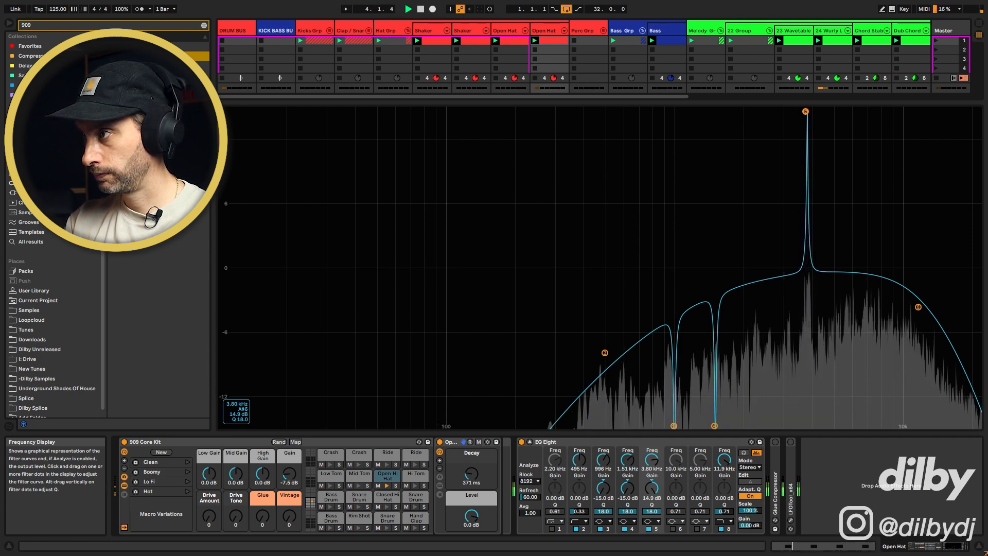
left_click_drag(649, 498, 648, 535)
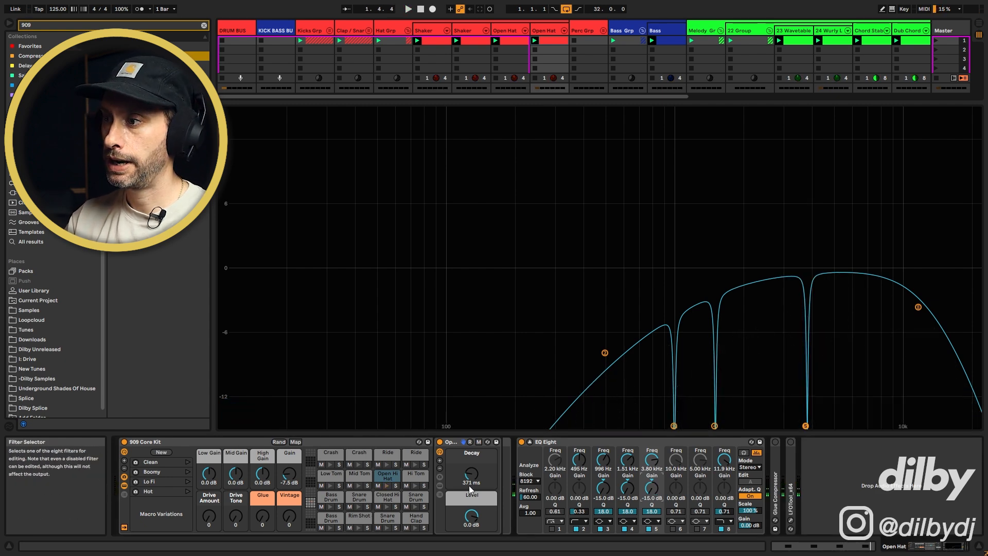
left_click(530, 442)
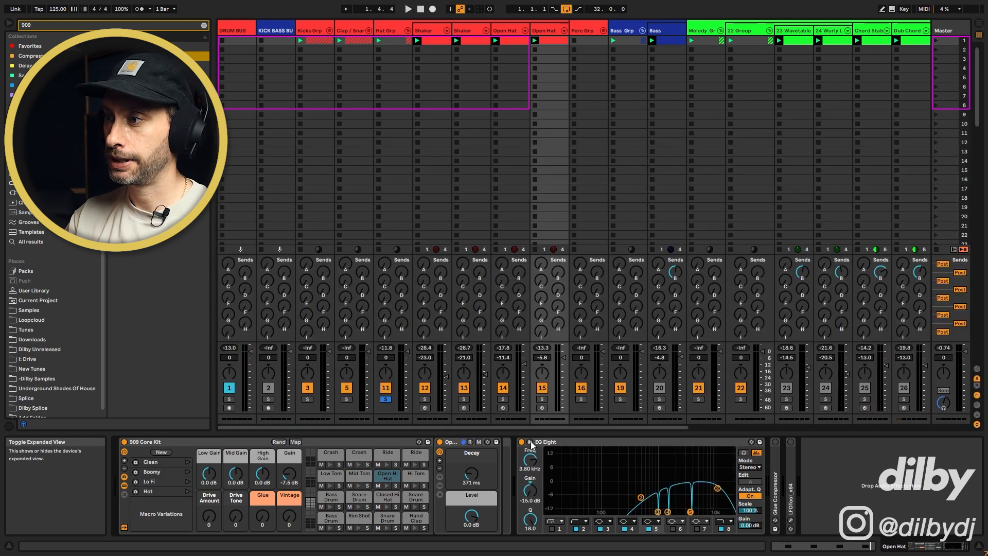
Step: Unsolo the hat group and compare the full mix with the 909 hat's EQ Eight bypassed and active
left_click(386, 400)
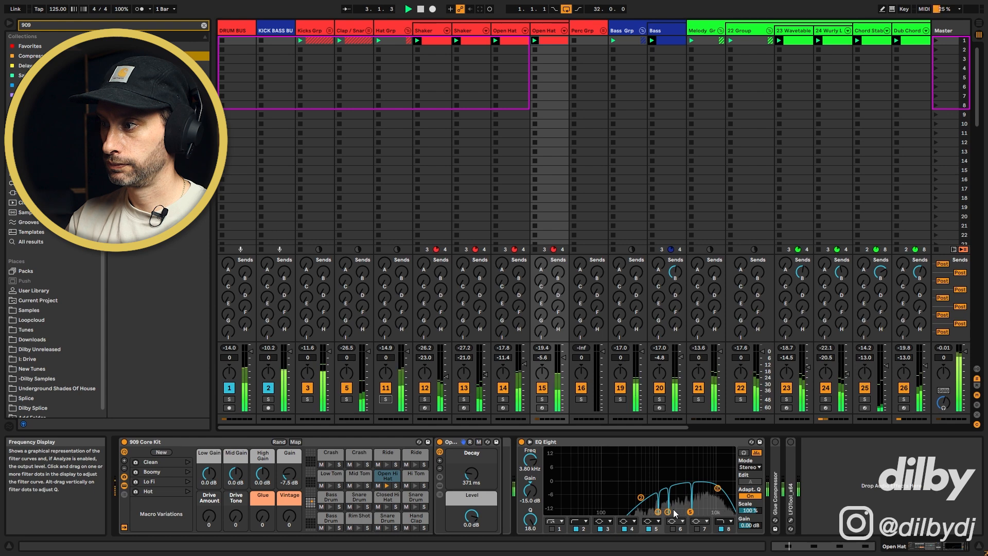
left_click(522, 442)
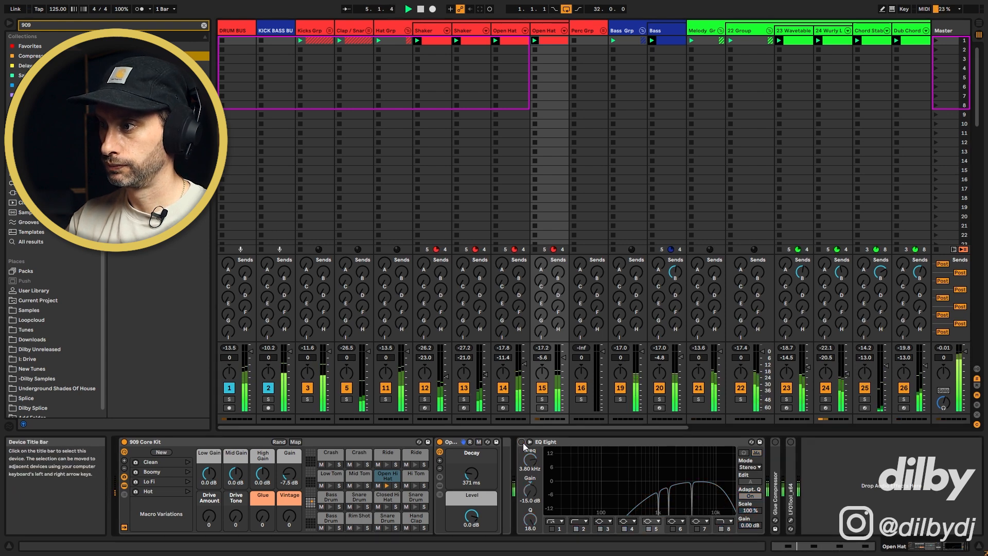
left_click(522, 442)
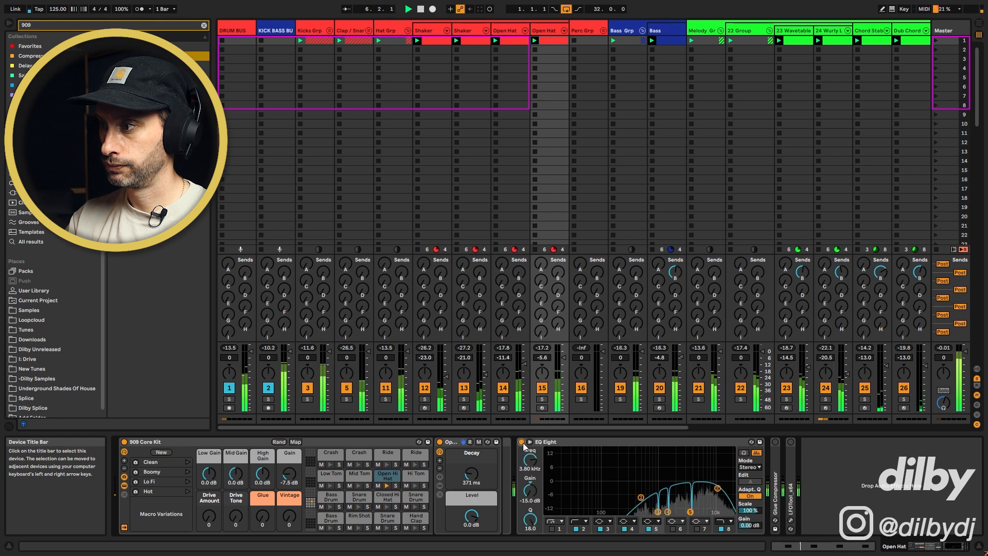
Step: Solo the 909 hat and split its EQ Eight into two devices: bands 3 to 5 in the first, bands 2 and 8 in the second
left_click(543, 400)
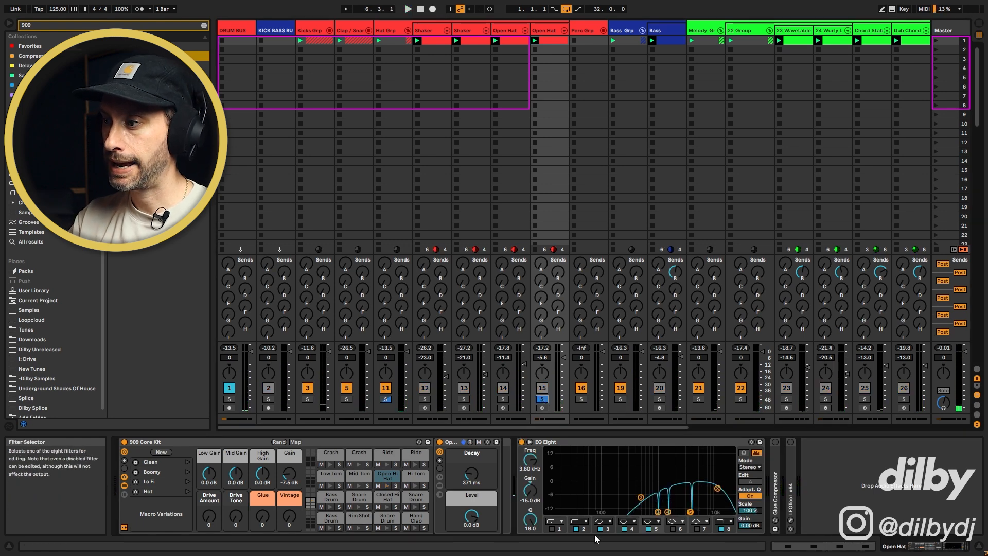
left_click(697, 442)
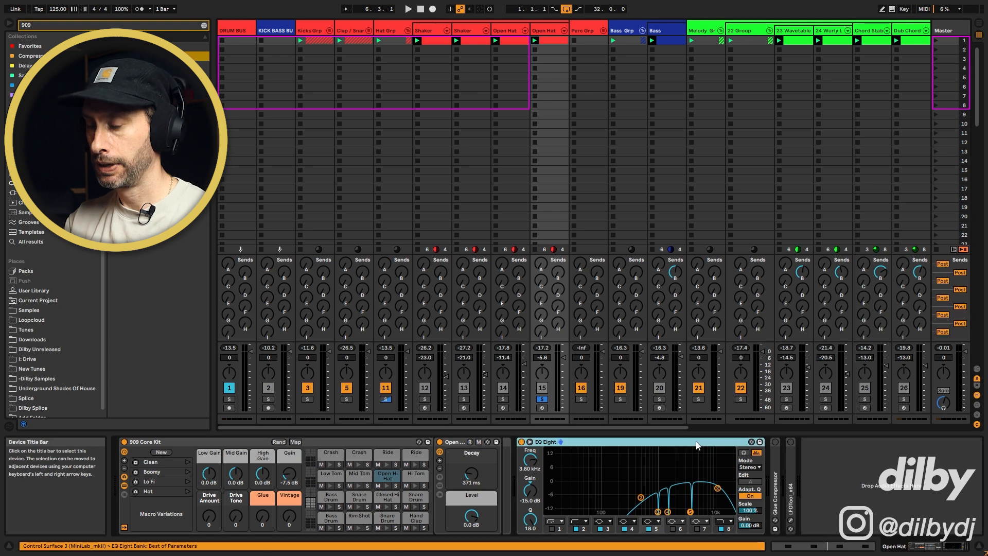
key("ctrl+d")
left_click(560, 529)
left_click(583, 529)
left_click(607, 531)
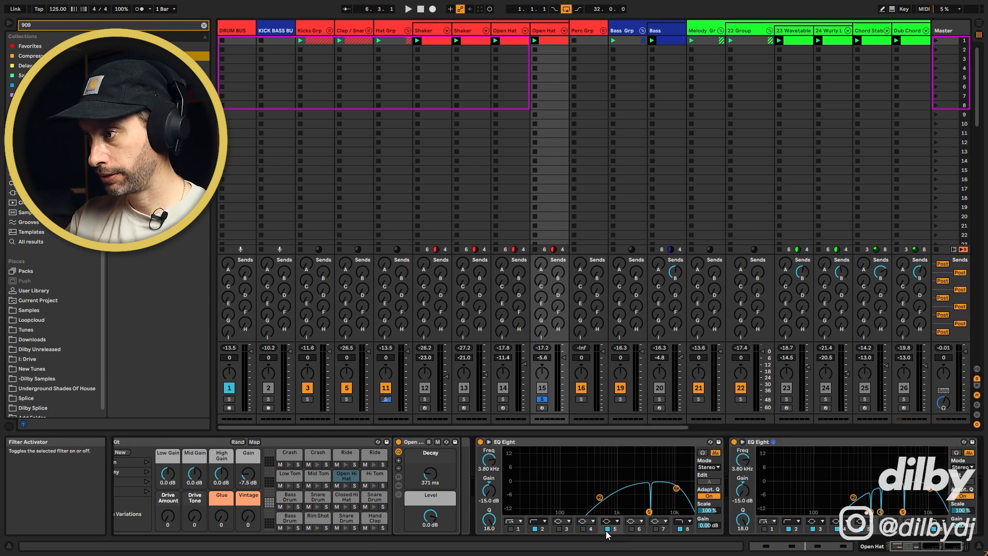
left_click(788, 529)
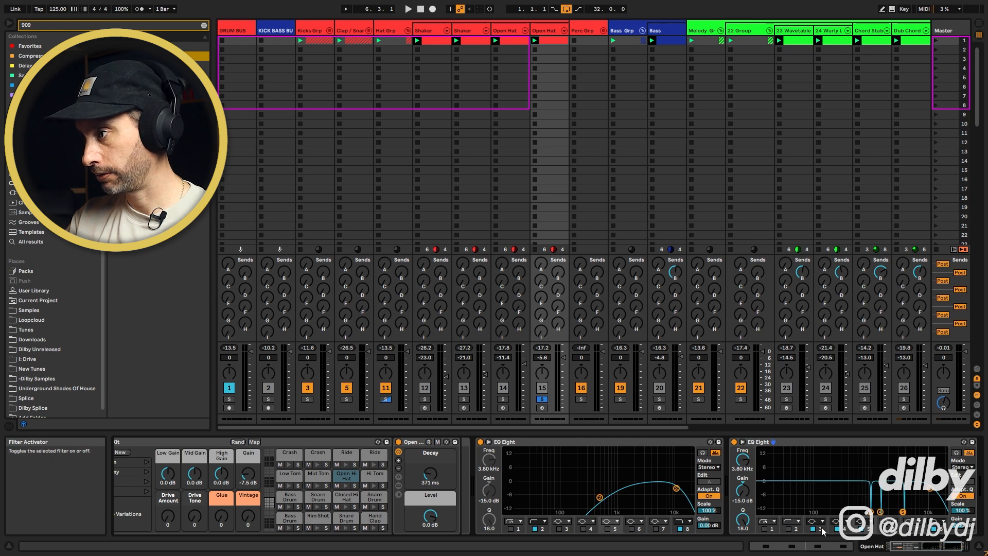
left_click(918, 443)
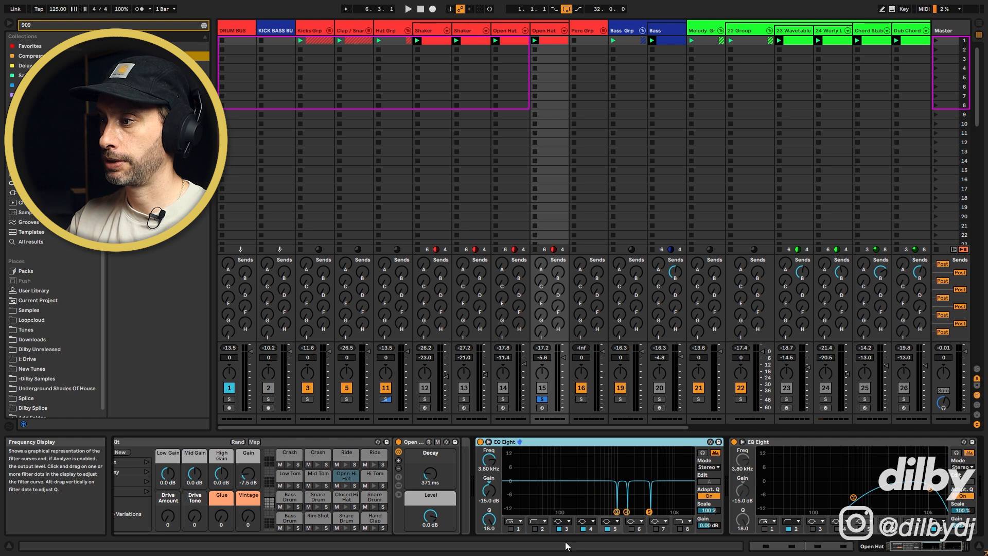
Step: Play the soloed 909 hat and compare its sound with the notch EQ active and bypassed
key("space")
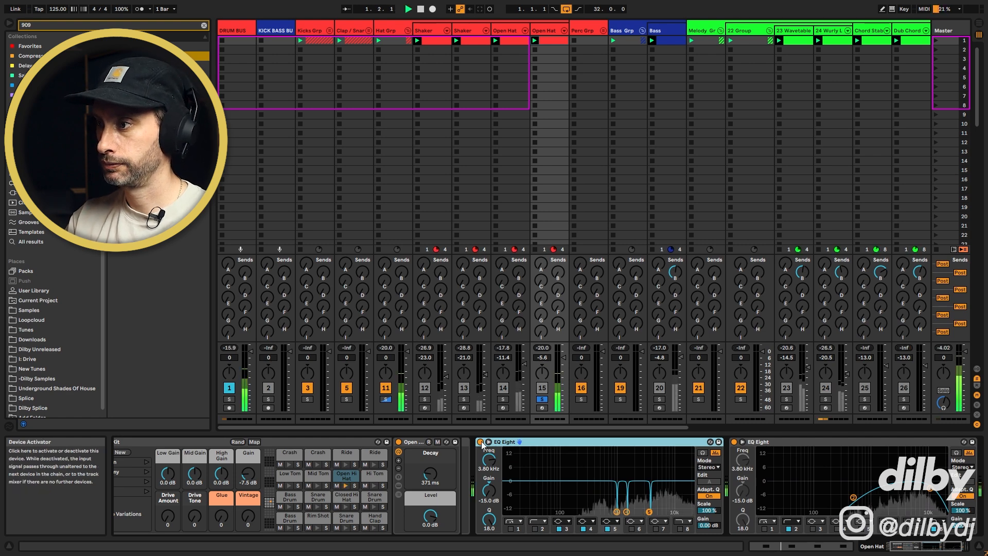
left_click(480, 441)
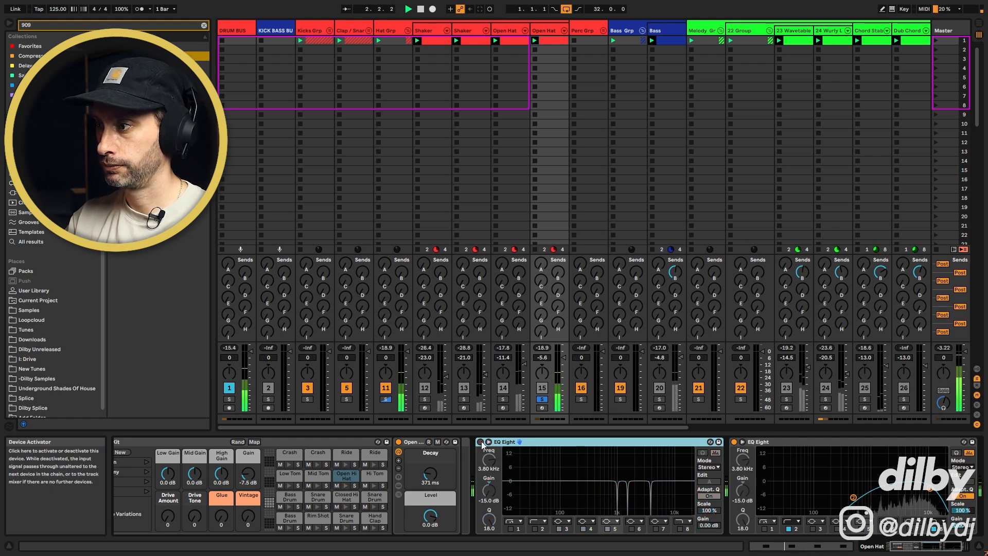
key("space")
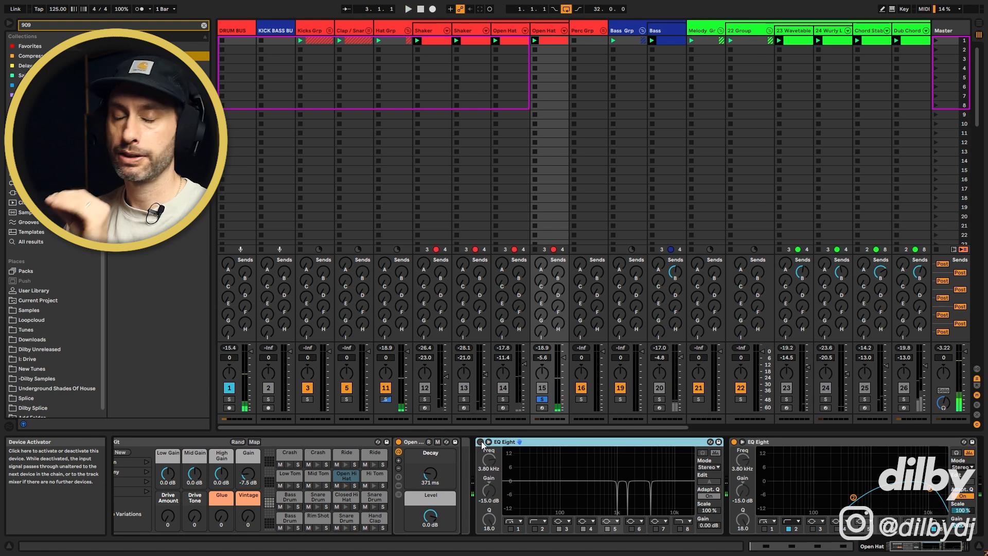
left_click(480, 442)
Step: Reduce the notch EQ's Scale to 19 % while listening to the soloed 909 hat
key("space")
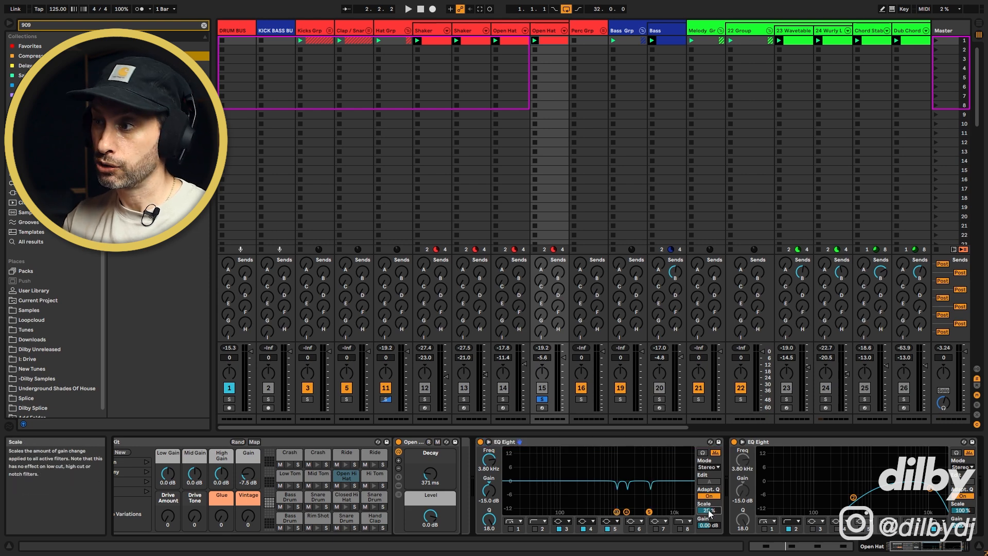
key("space")
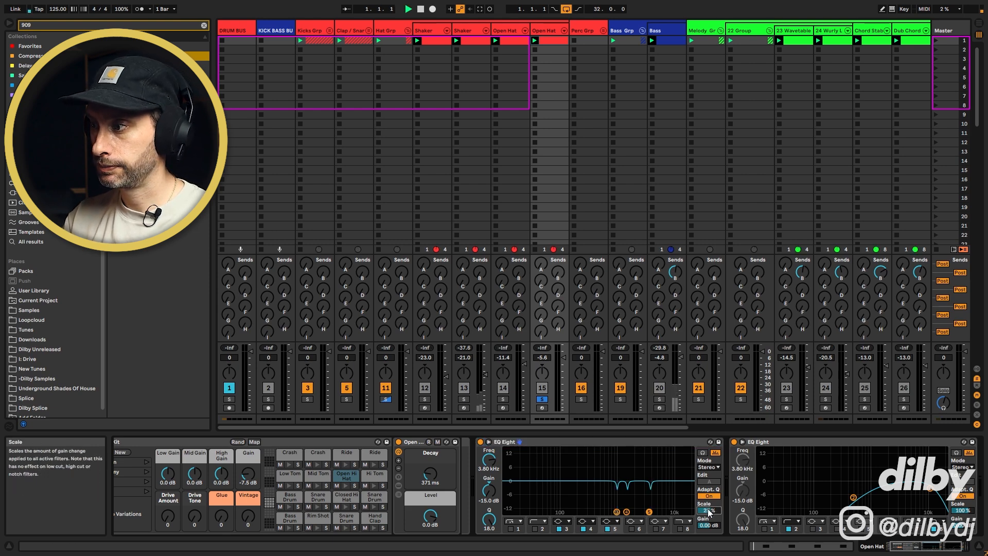
left_click_drag(709, 510, 708, 537)
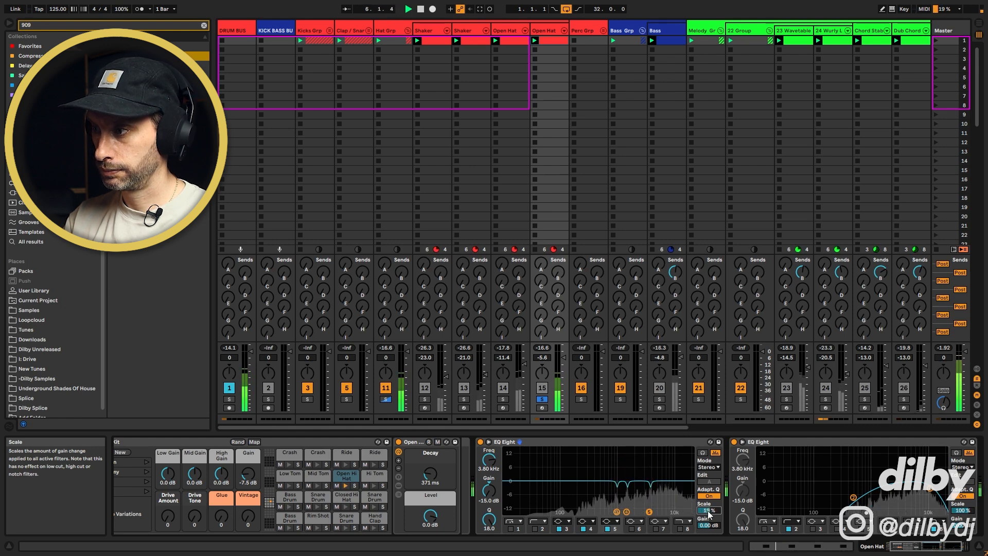
Step: Unsolo the 909 hat, compare the notch EQ on and off in the full mix, and leave it bypassed
left_click(542, 399)
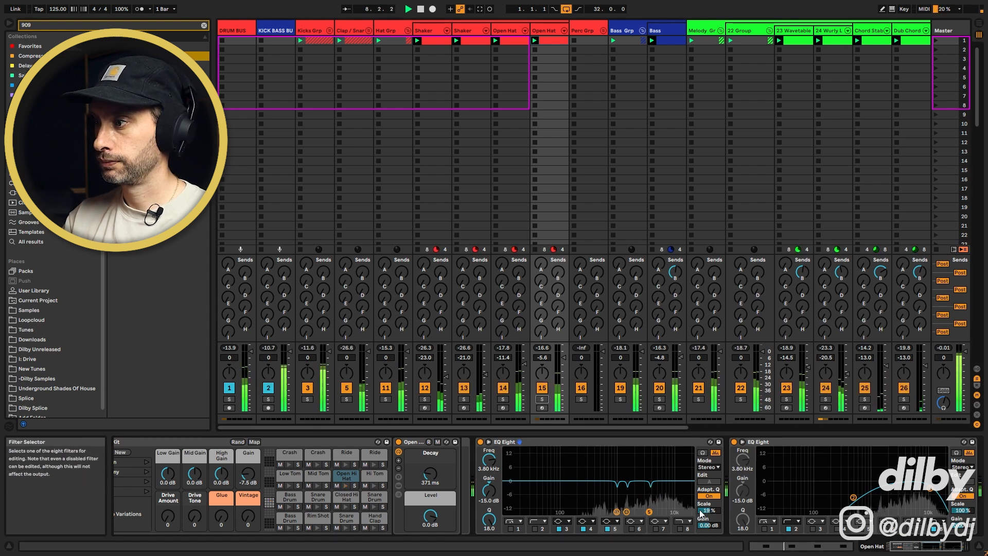
left_click(481, 443)
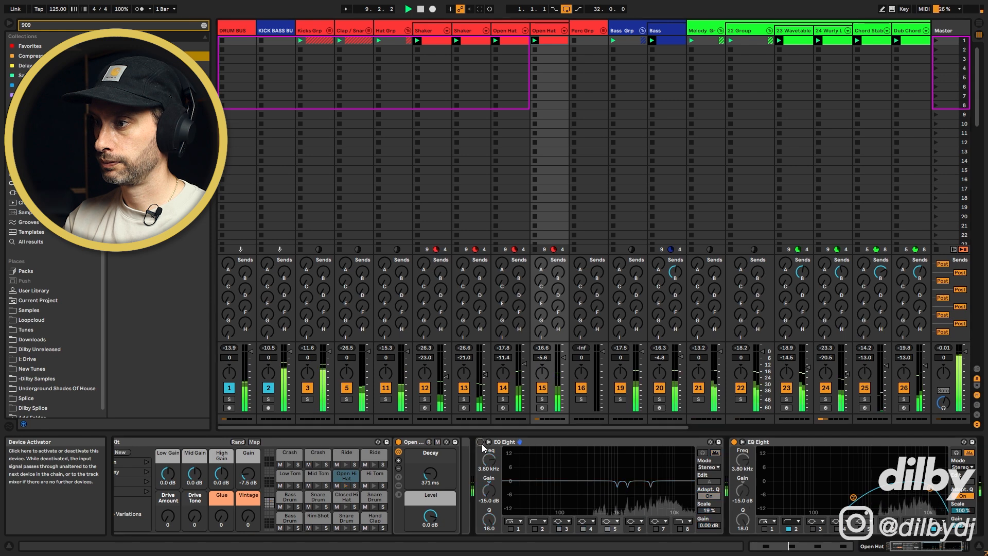
left_click(481, 443)
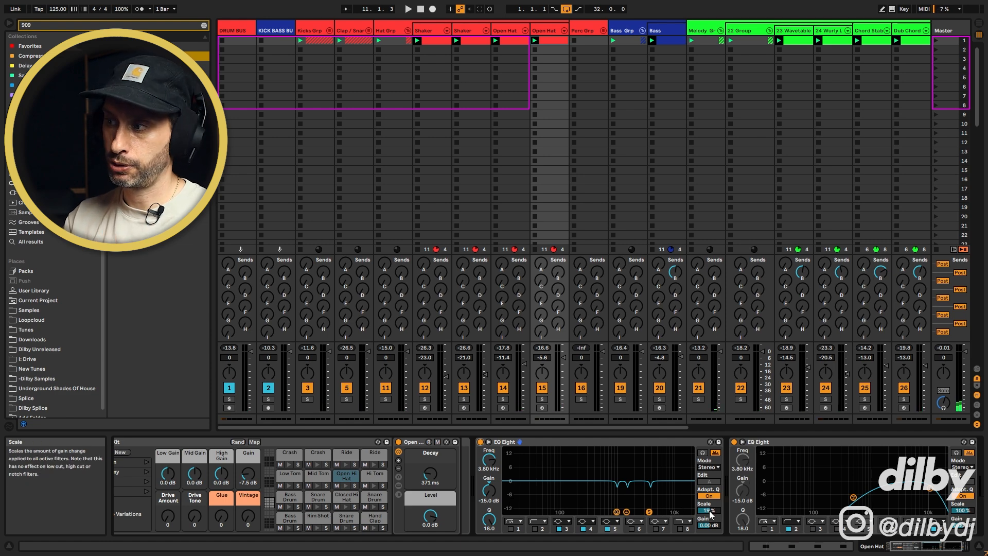
left_click(480, 441)
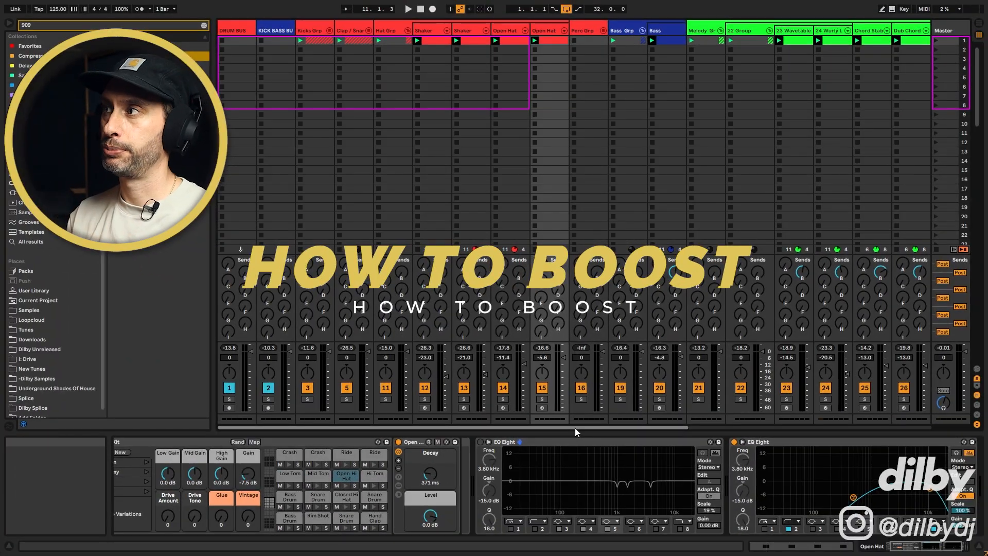
Step: Add a second EQ Eight after the existing one on the 22 Group, and play the group soloed
scroll(452, 412, "right", 3)
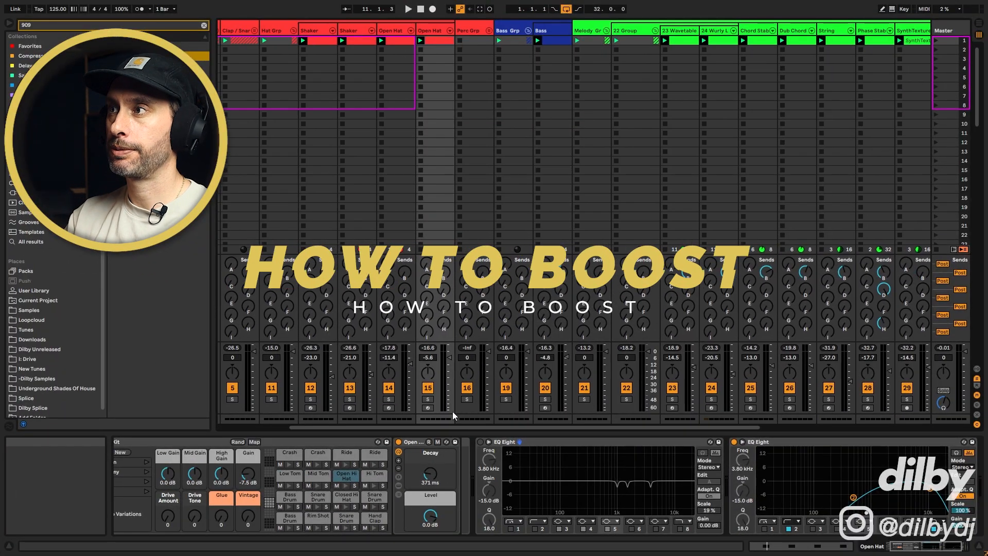
left_click(549, 36)
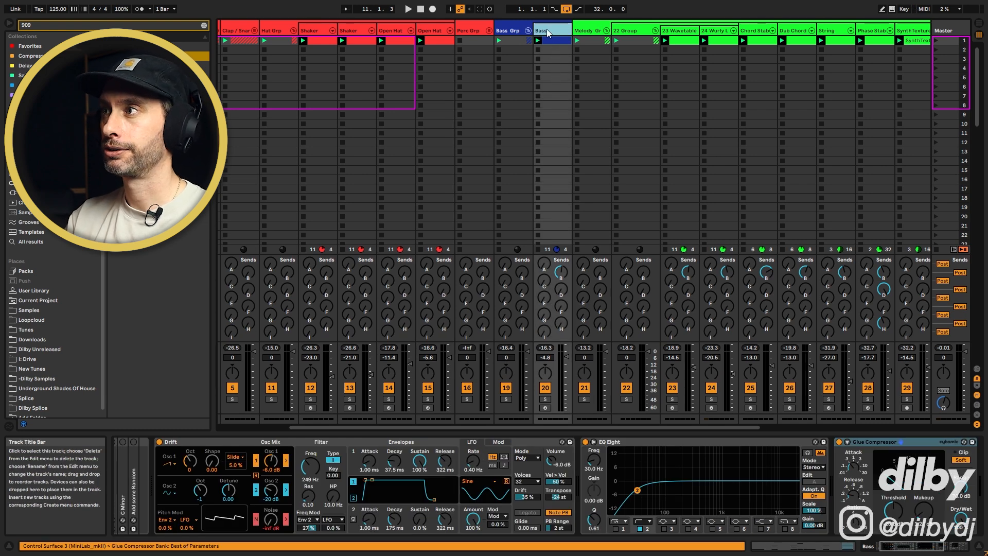
left_click(631, 32)
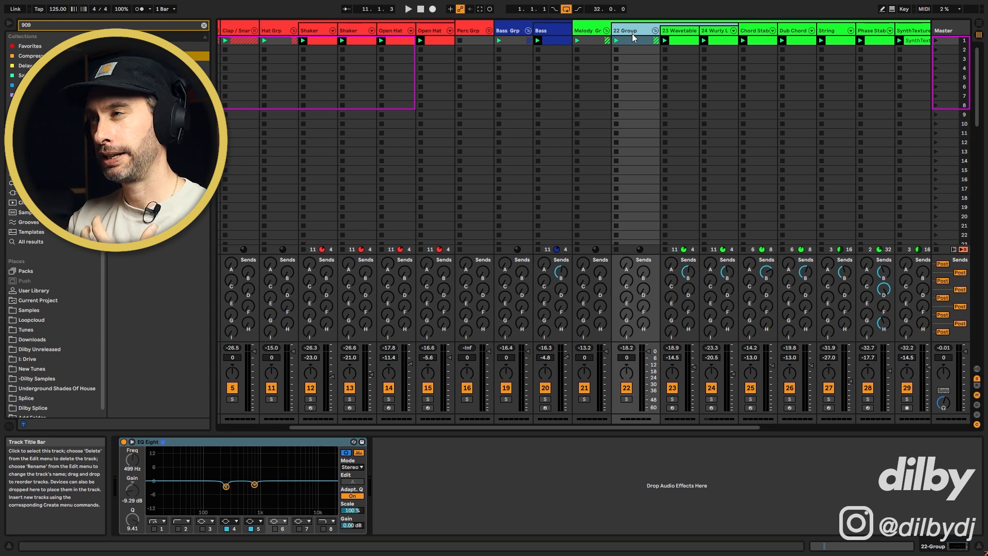
key("shift+Tab")
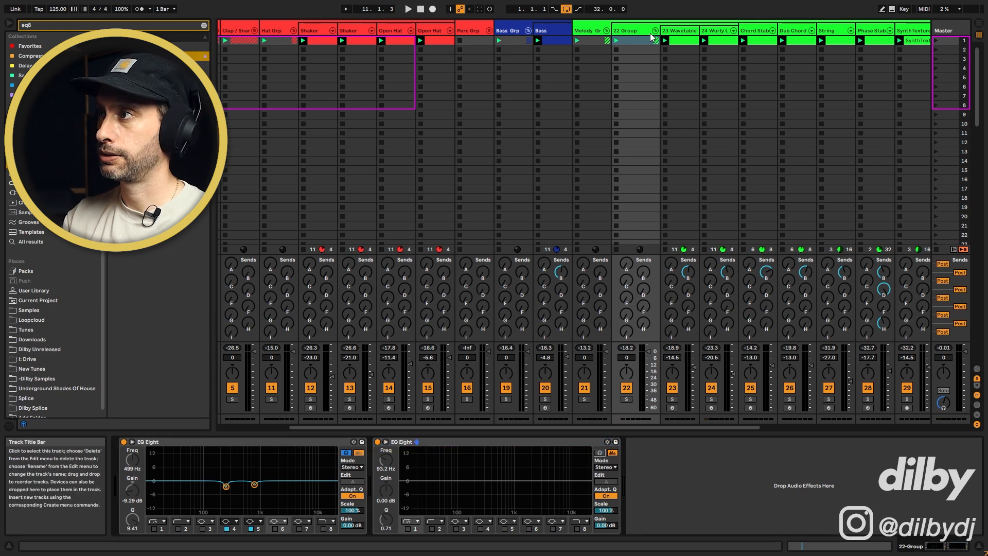
left_click(625, 399)
key("space")
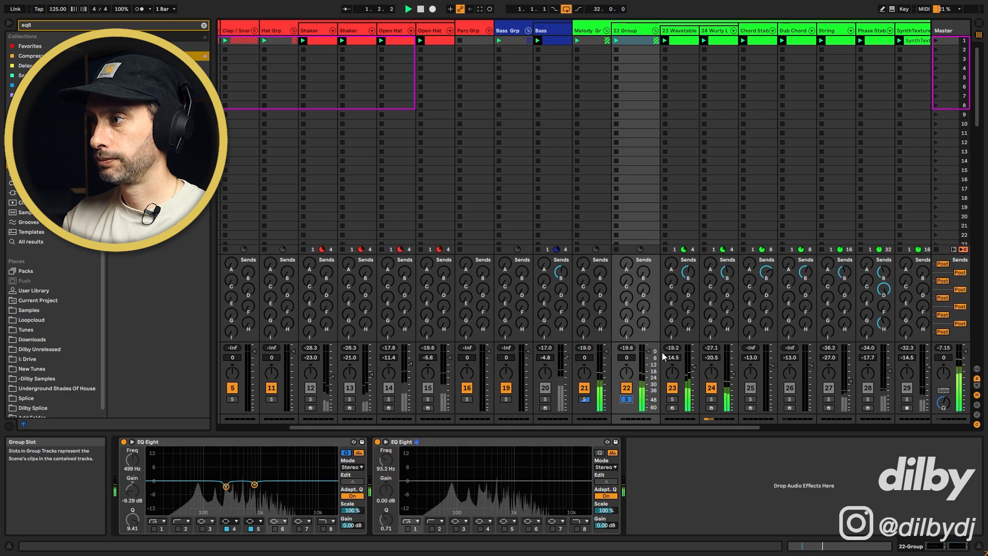
Step: Unsolo the 22 Group and try its track volume at 2 dB and 4 dB in the full mix
left_click(626, 400)
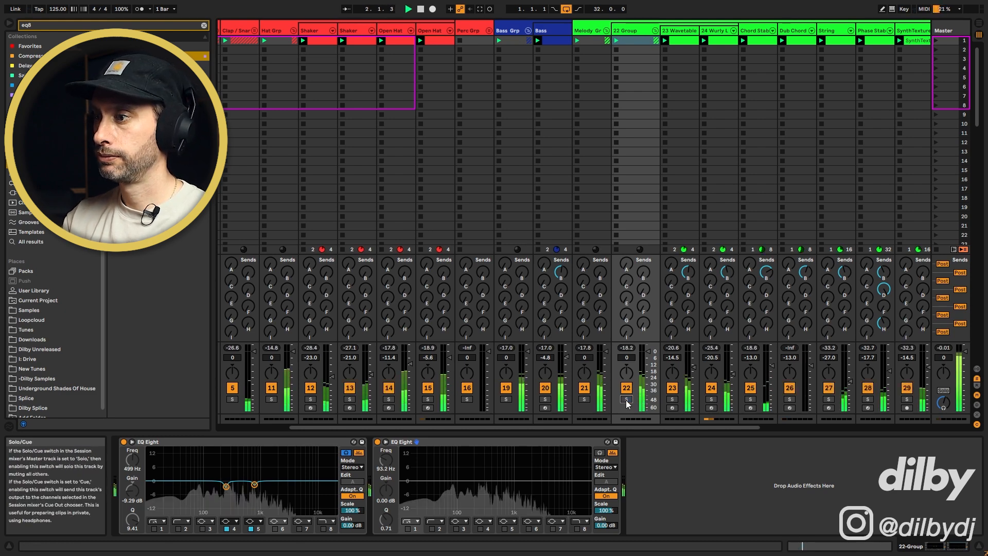
key("space")
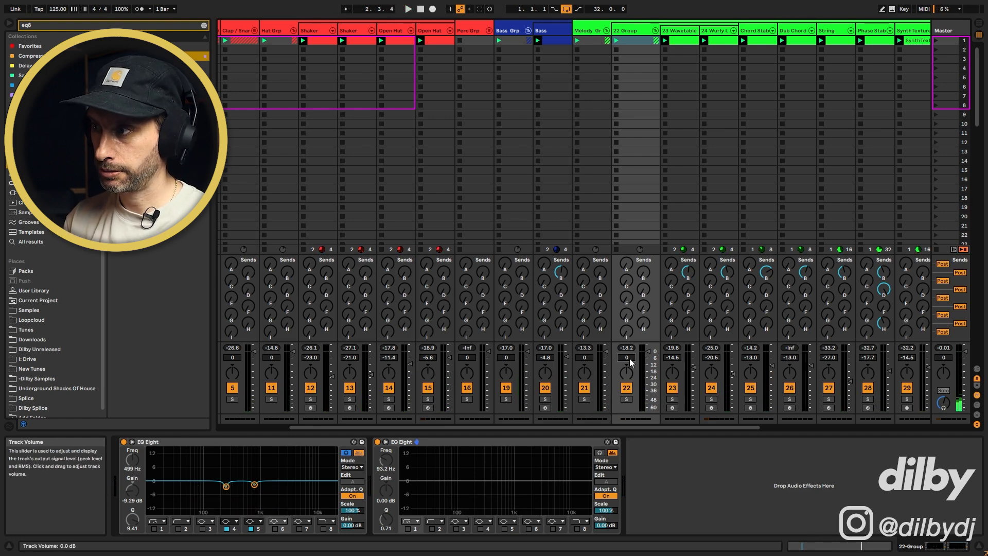
type("2.")
key("Return")
key("space")
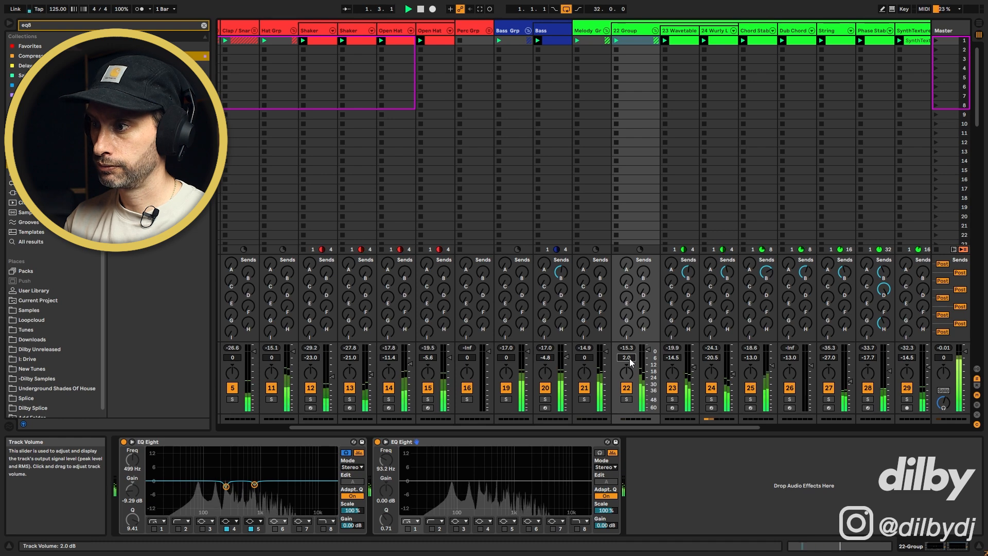
type("4")
key("Return")
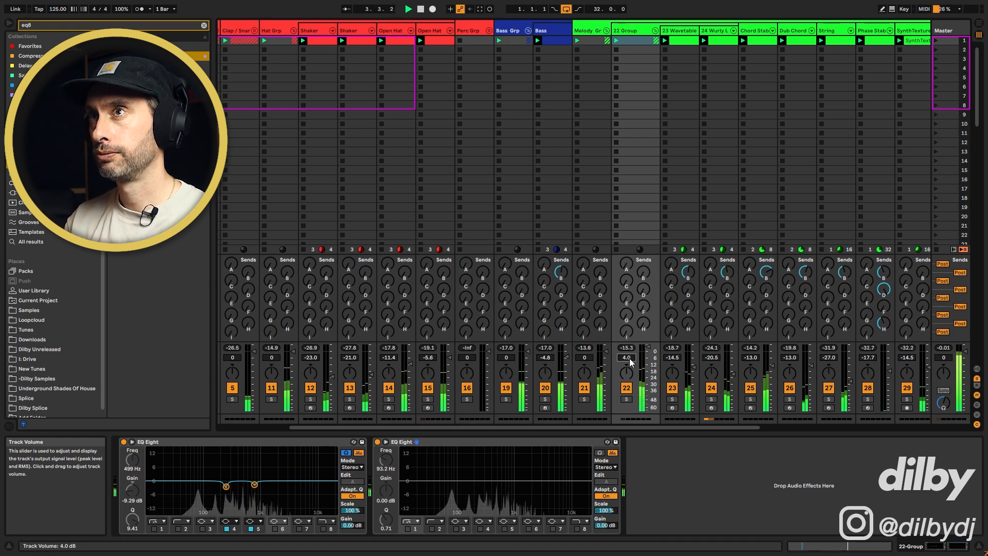
key("space")
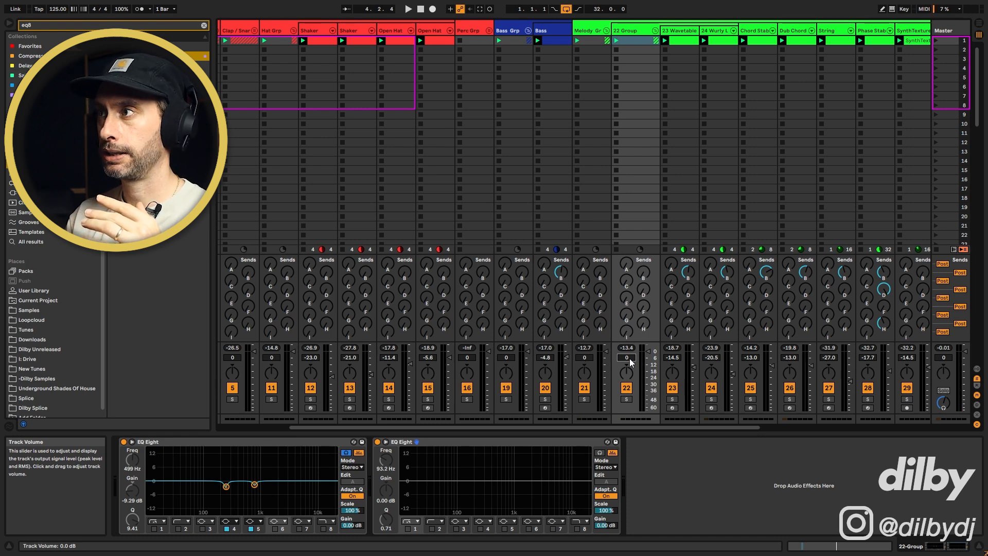
Step: Enable band 4 of the second EQ Eight, solo the 22 Group, and sweep a boost of about 11.5 dB to 899 Hz with Q 0.52
left_click(480, 529)
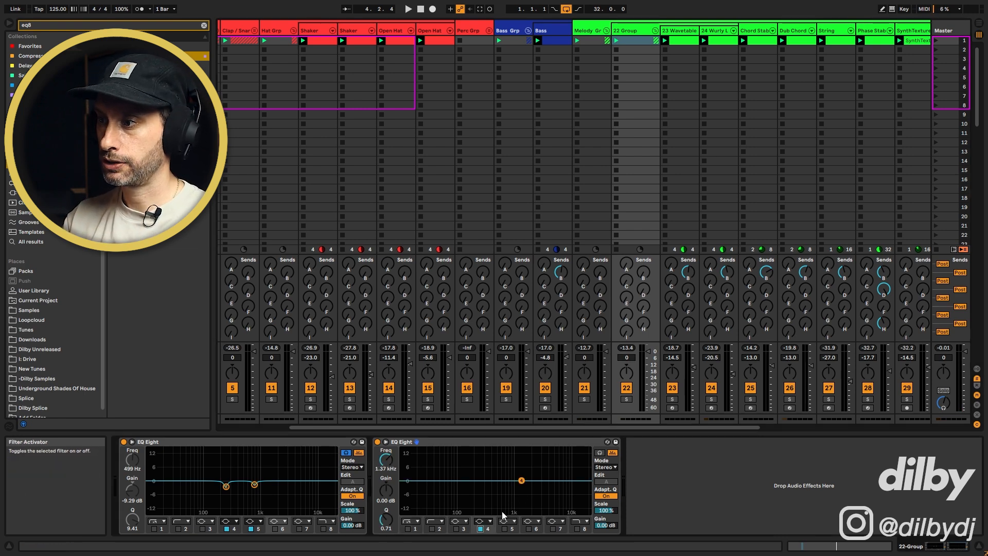
left_click(625, 400)
left_click_drag(521, 480, 494, 473)
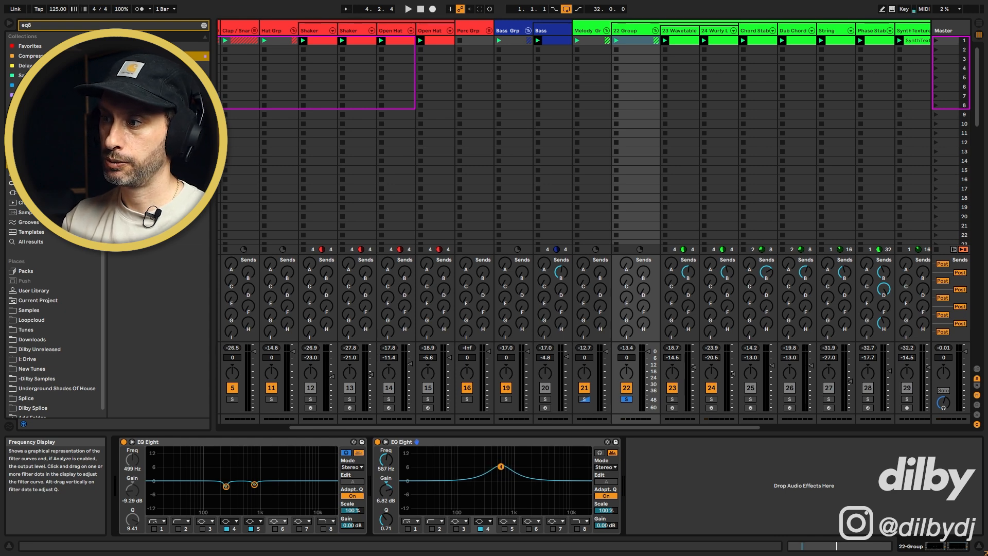
left_click_drag(386, 518, 385, 494)
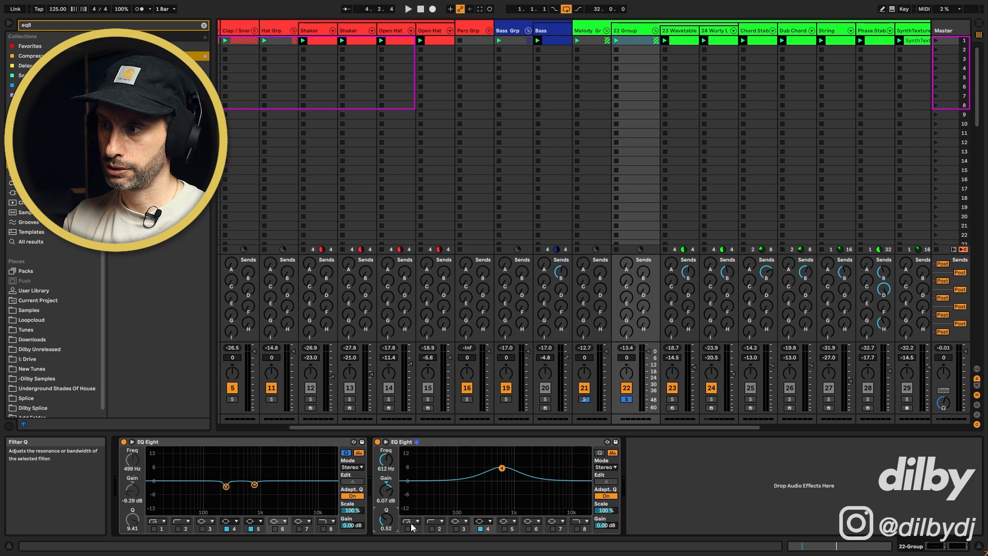
key("space")
left_click_drag(501, 467, 511, 457)
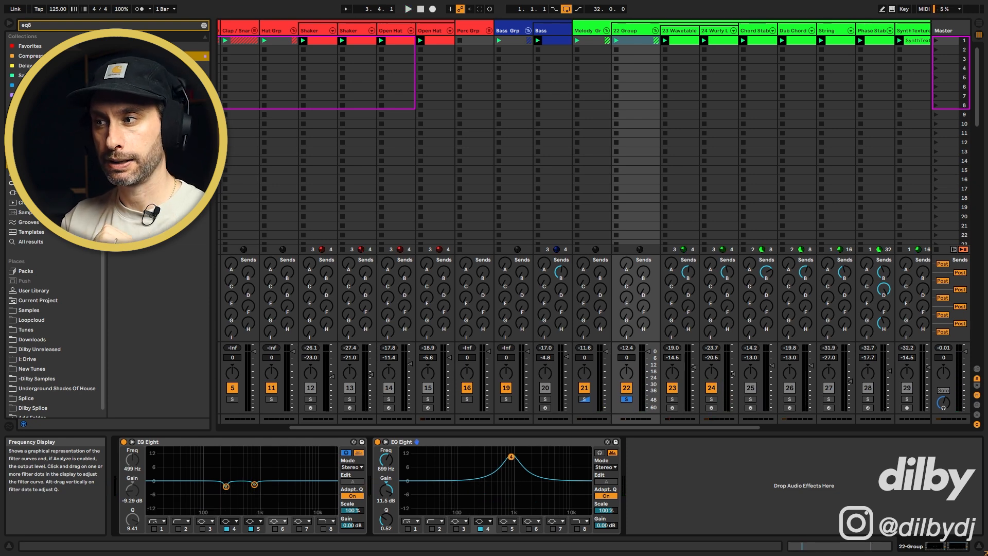
Step: Refine the band 4 boost in the full mix to about 2.86 dB at 864 Hz with Q 0.93, and turn off the second EQ's Analyze display
key("space")
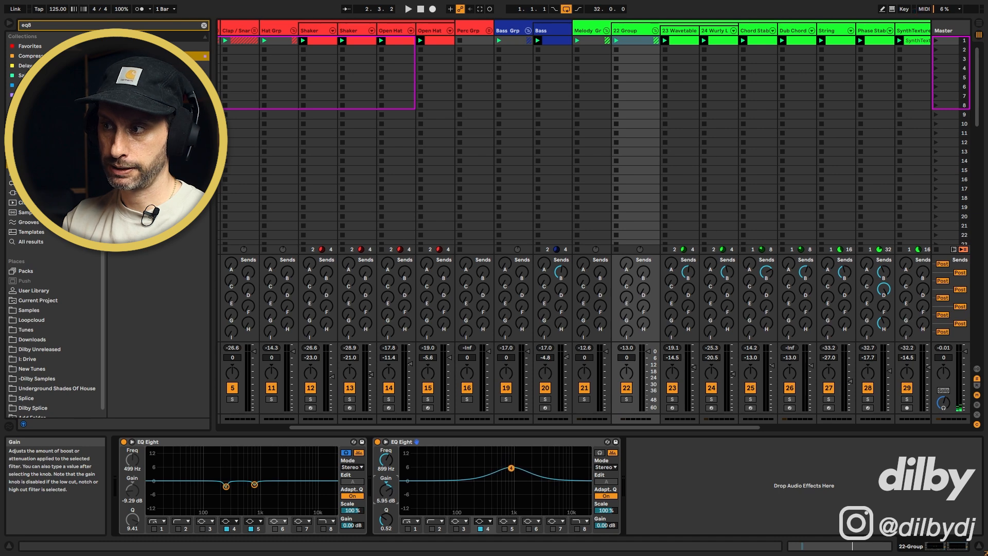
key("space")
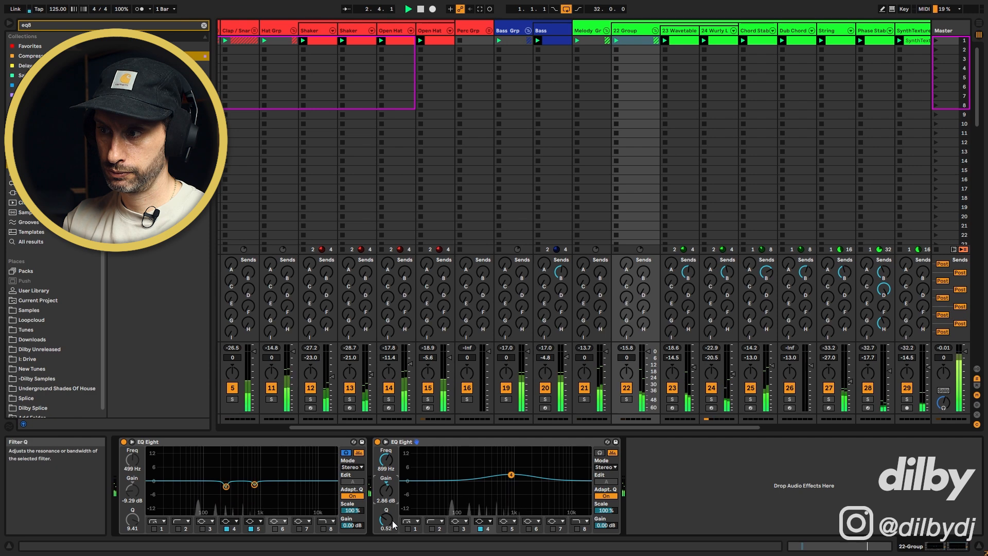
left_click_drag(386, 519, 386, 508)
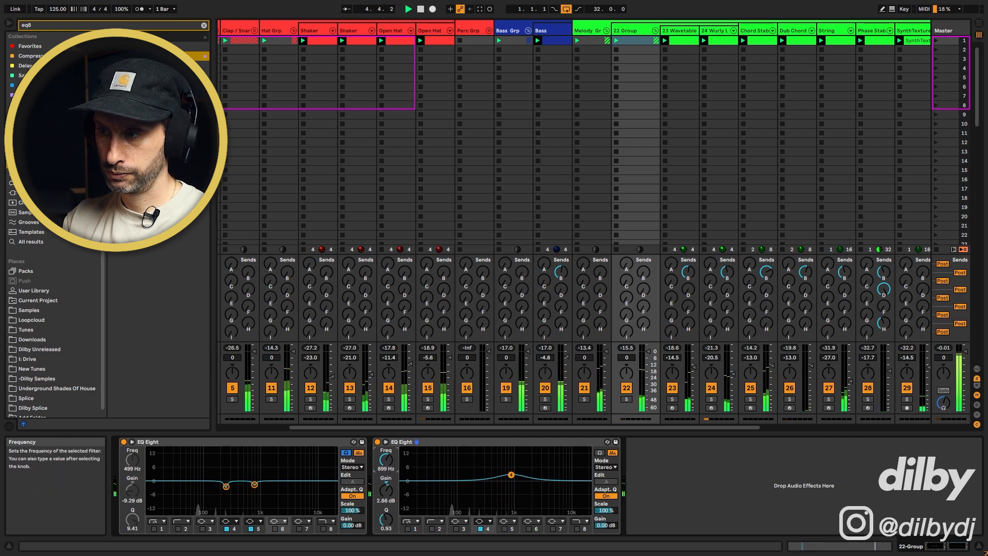
left_click_drag(386, 460, 386, 462)
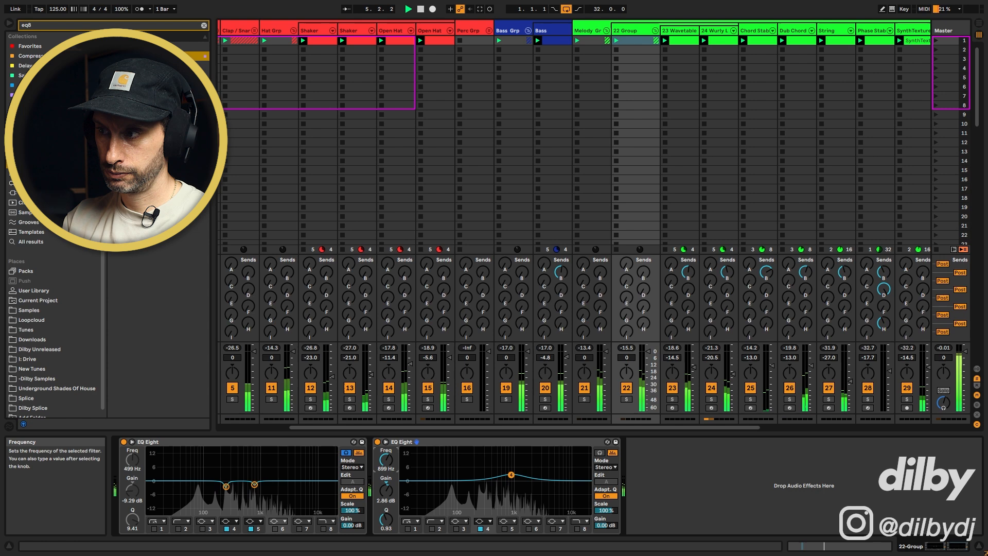
left_click(613, 454)
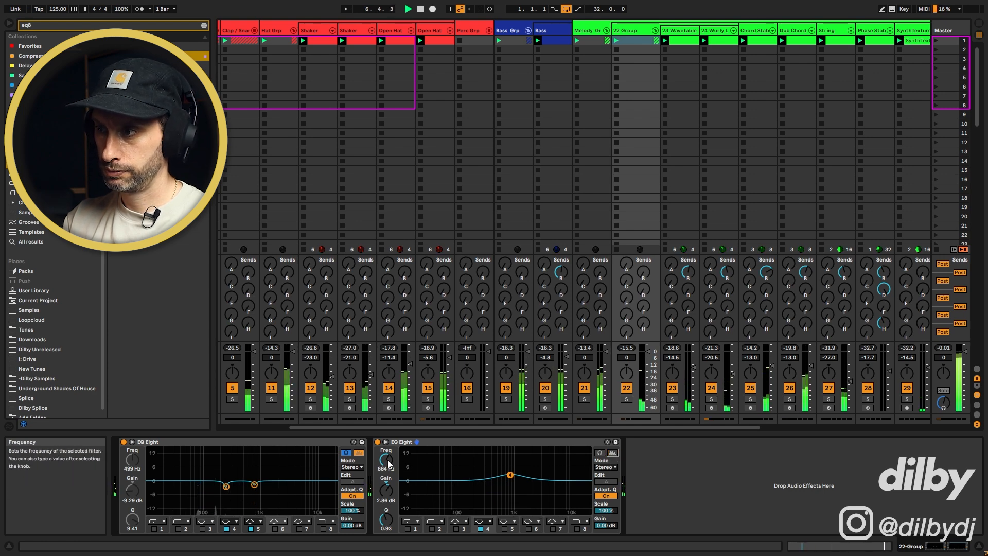
Step: Compare the full mix with band 4 of the second EQ Eight off and on, leaving the band enabled
left_click(481, 529)
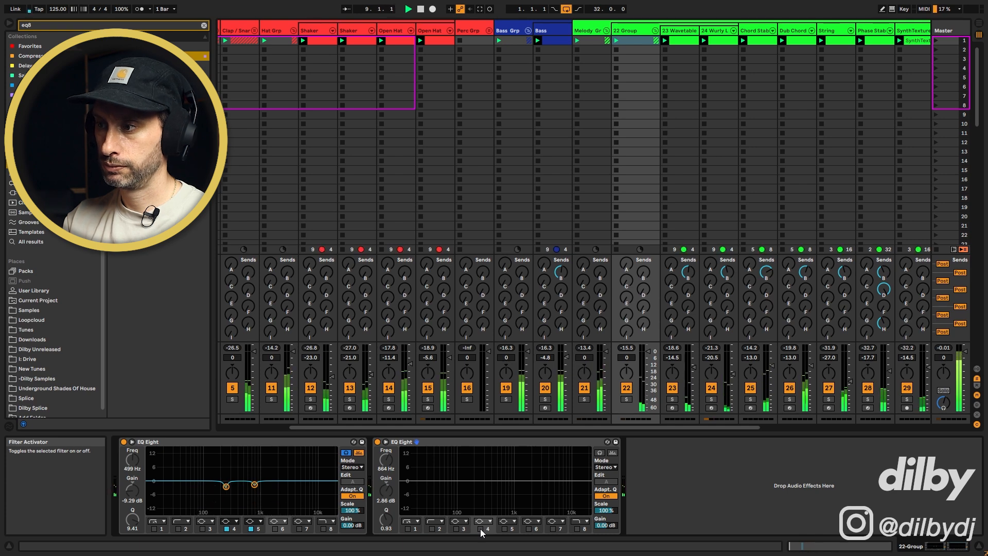
key("space")
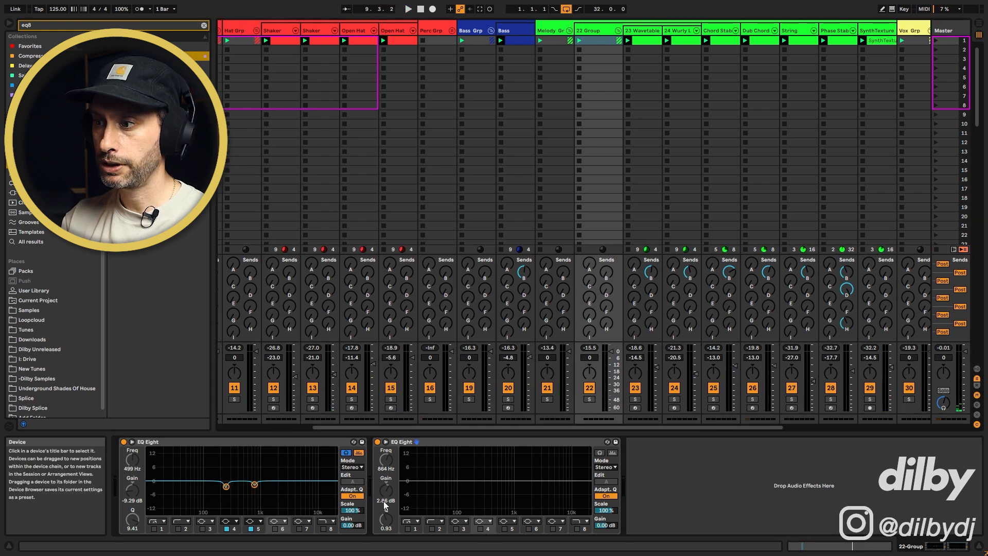
key("space")
left_click(480, 528)
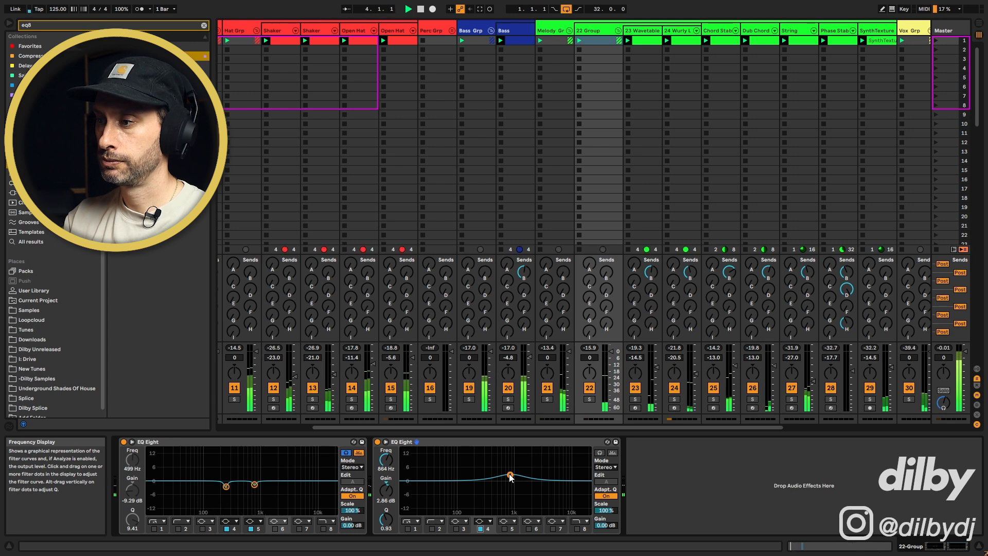
key("space")
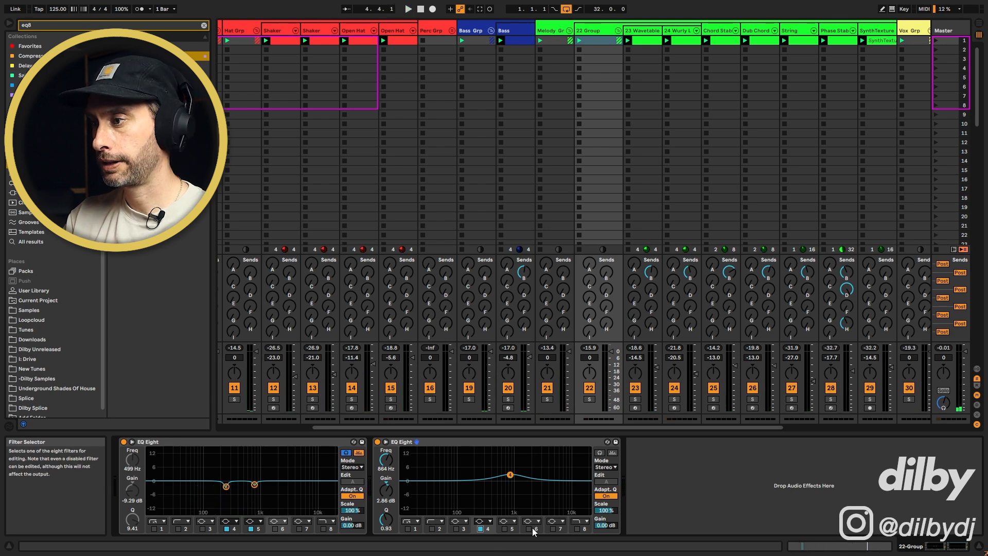
Step: Set band 7 of the second EQ Eight to a high shelf and enable it
left_click(554, 524)
left_click(557, 502)
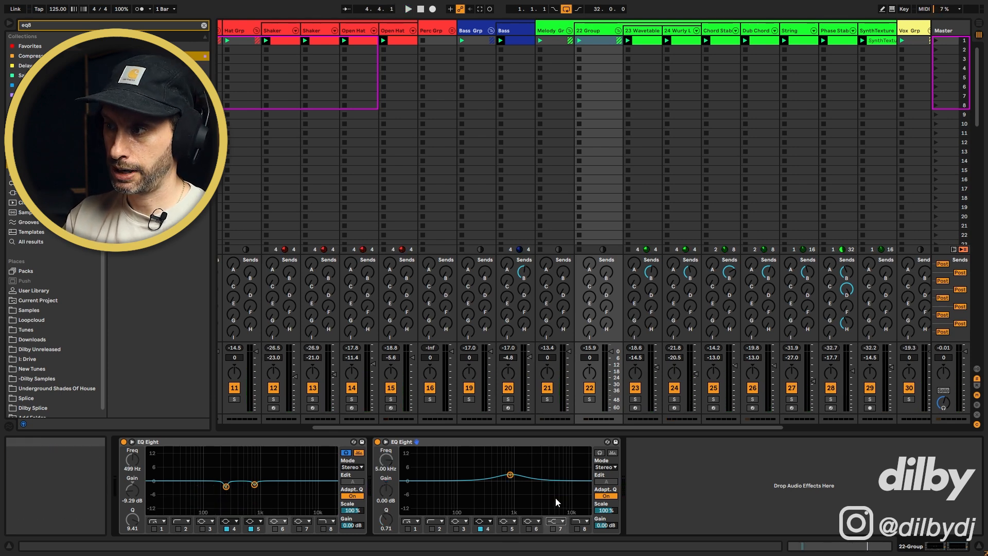
left_click(552, 528)
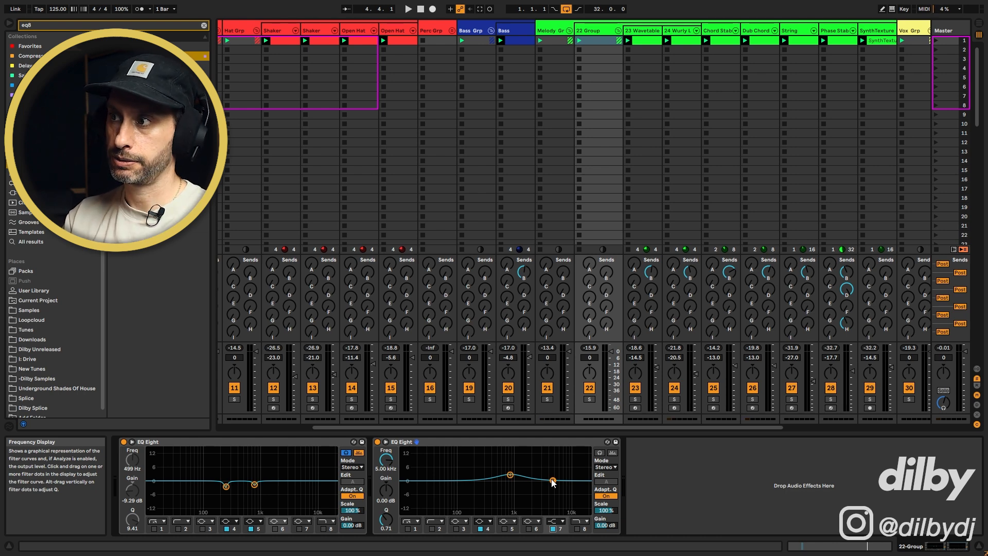
Step: Turn on the second EQ's Analyze display, solo the 22 Group, and play it to examine the high frequencies
left_click(612, 452)
left_click(589, 398)
key("space")
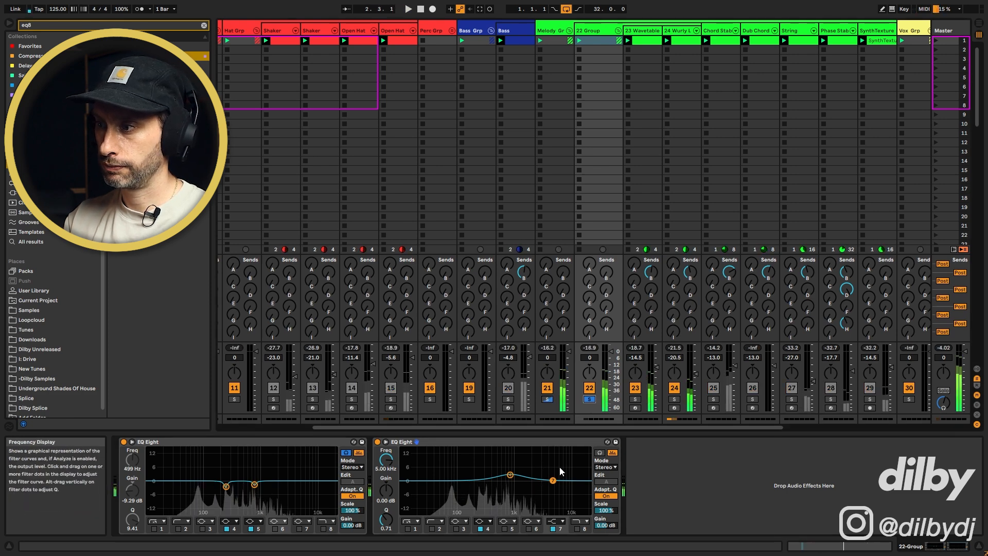
key("space")
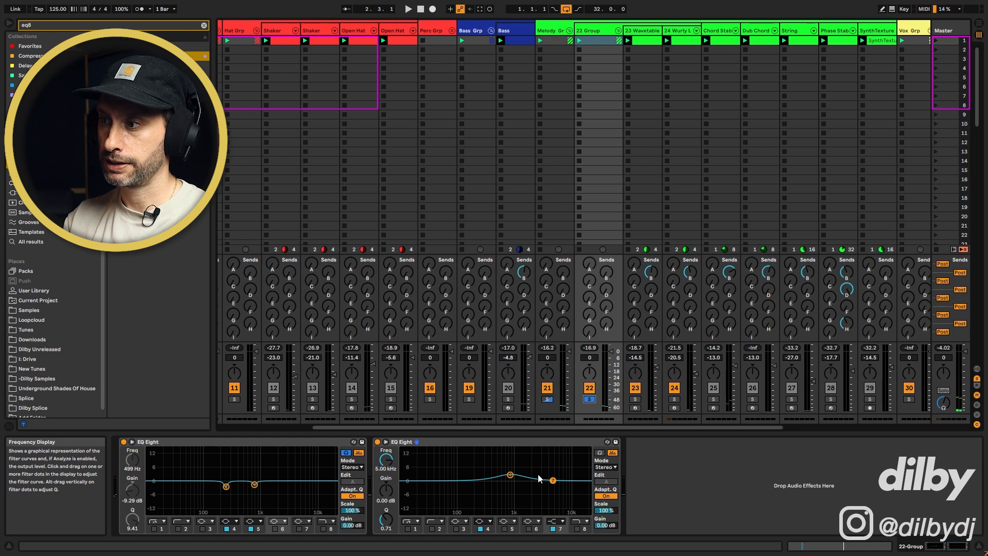
Step: Place the band 7 high shelf at about 6.12 kHz with 6.67 dB of gain, and compare it off and on with the group soloed
left_click_drag(558, 483, 564, 472)
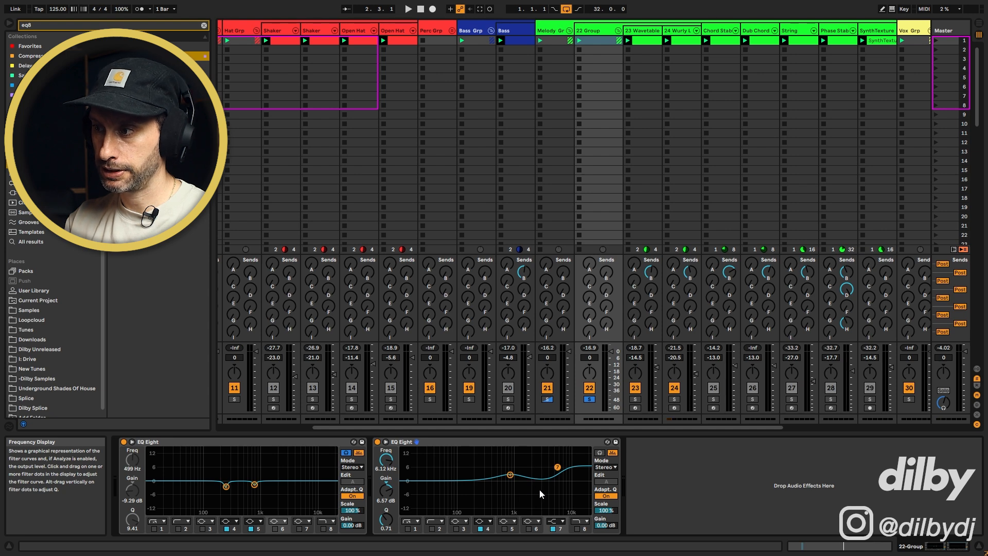
double_click(387, 489)
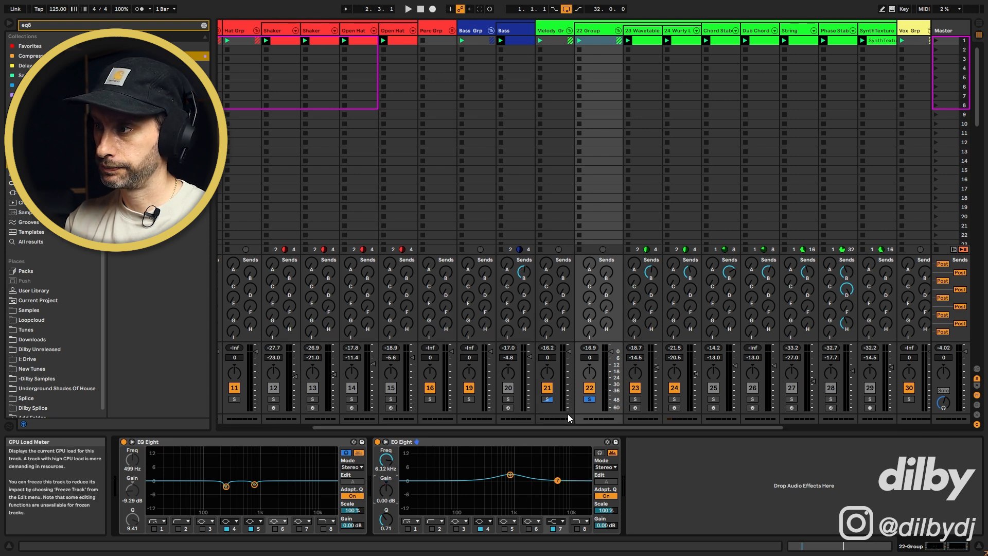
key("space")
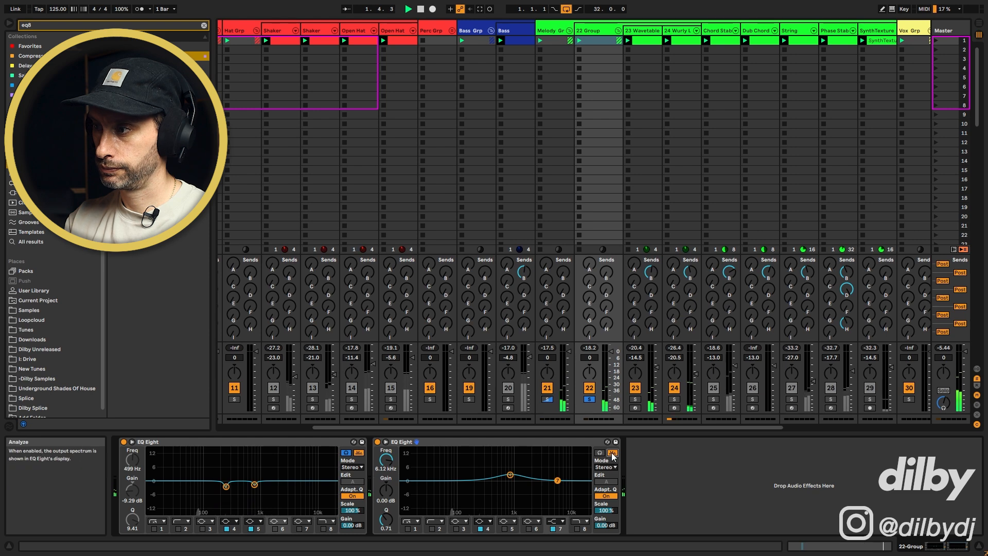
left_click_drag(388, 497, 389, 474)
key("space")
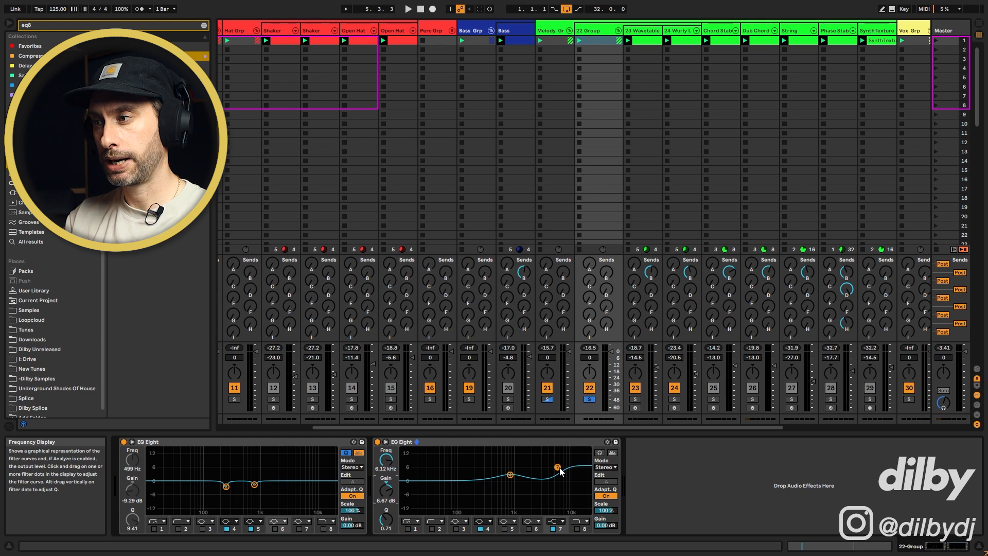
left_click(553, 529)
key("space")
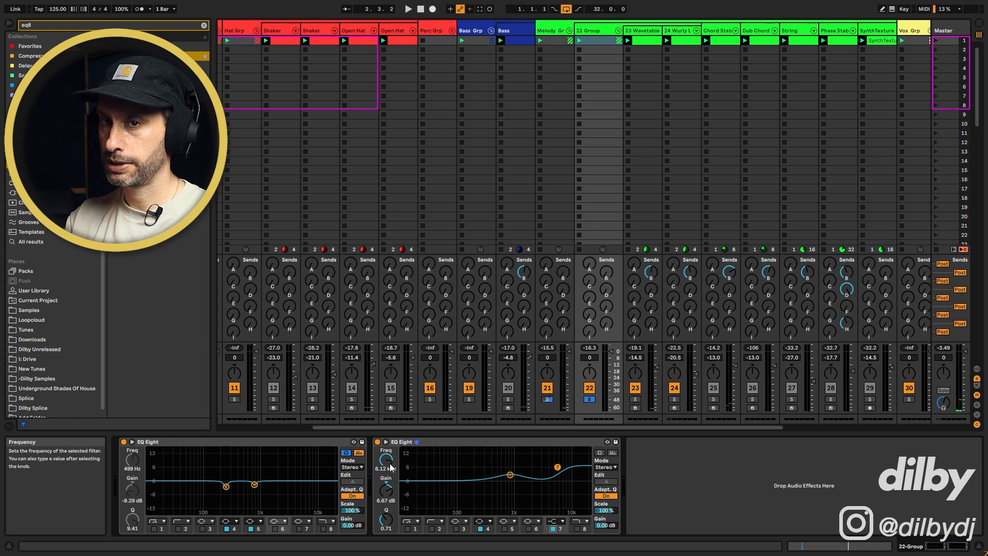
Step: Retune the high shelf to about 4.23 kHz with 5.00 dB of gain, and compare it off and on during playback
key("space")
left_click_drag(389, 467, 389, 476)
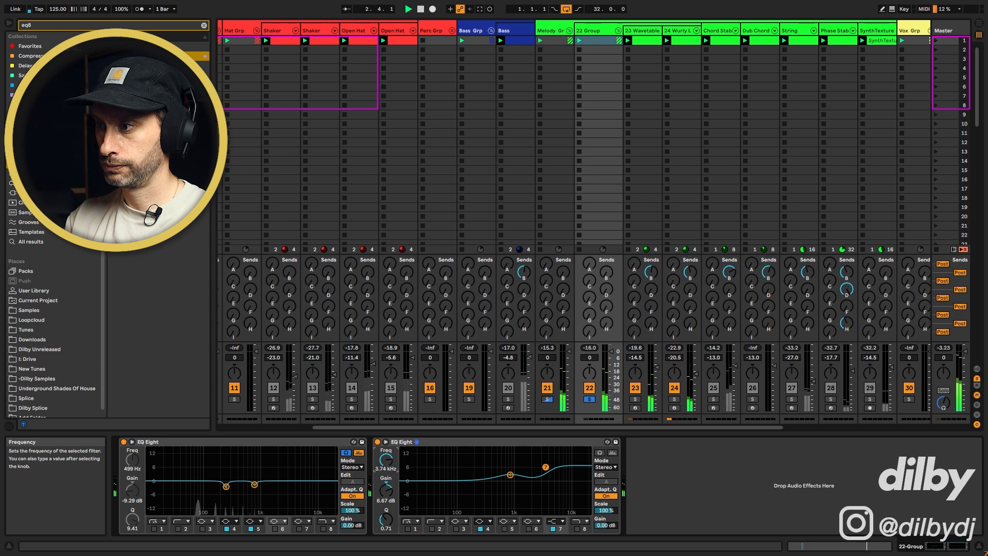
left_click_drag(385, 491, 385, 497)
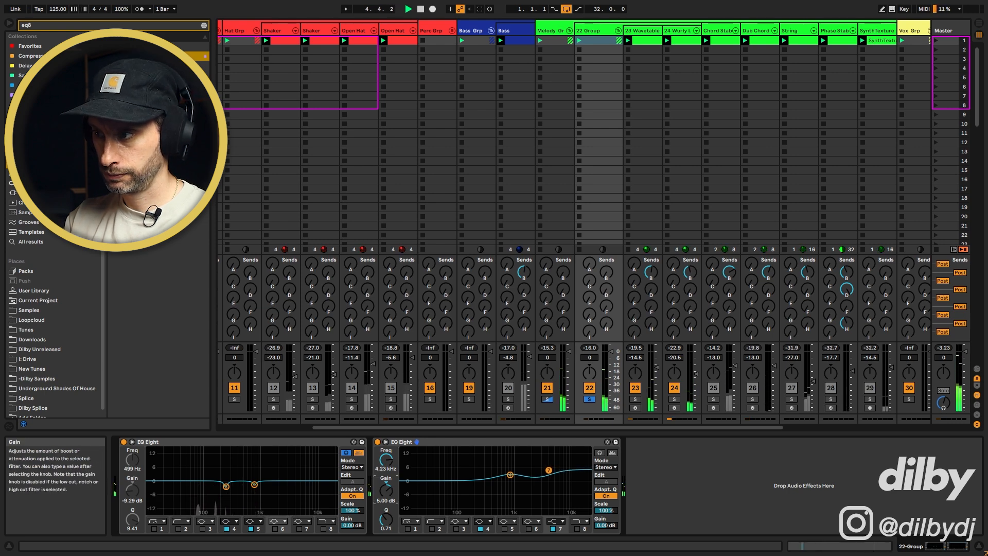
left_click(553, 529)
left_click(553, 529)
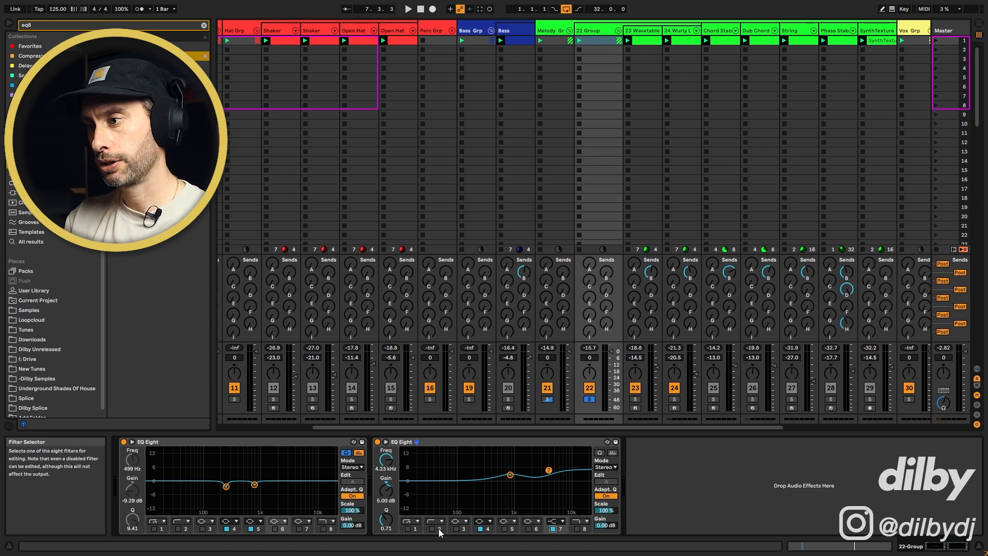
Step: Set band 3 of the second EQ Eight to a low shelf, enable it, and place it at about 255 Hz with -1.87 dB of gain
left_click(461, 522)
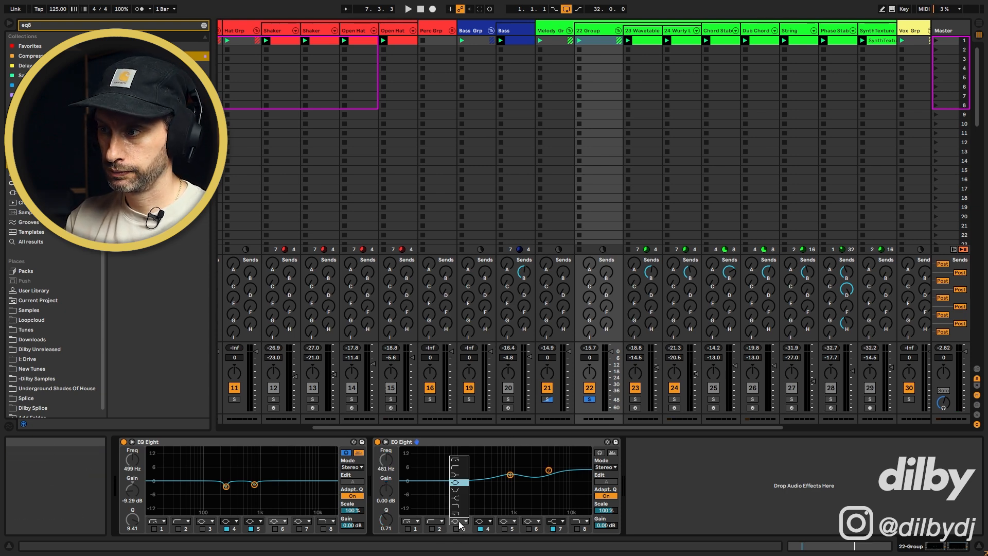
left_click(457, 475)
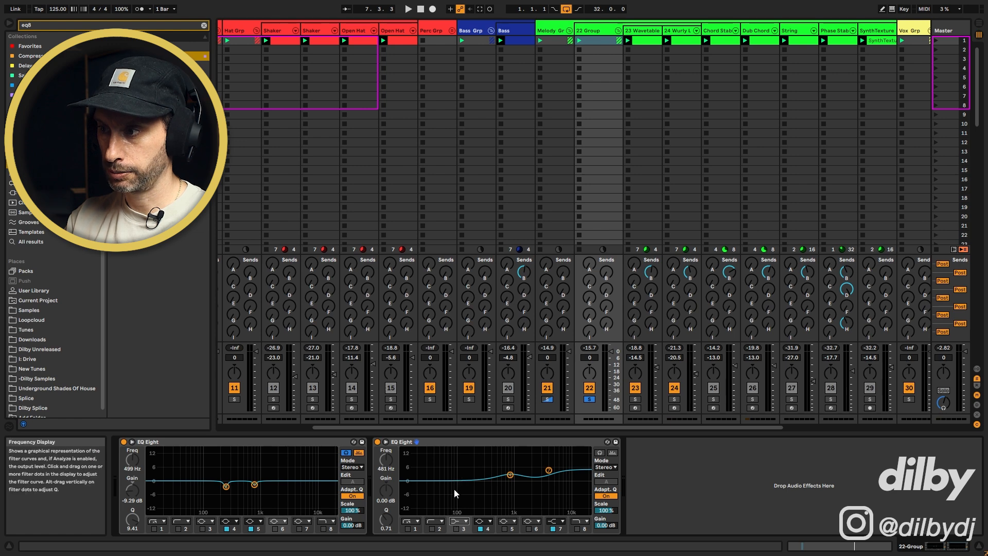
left_click(456, 528)
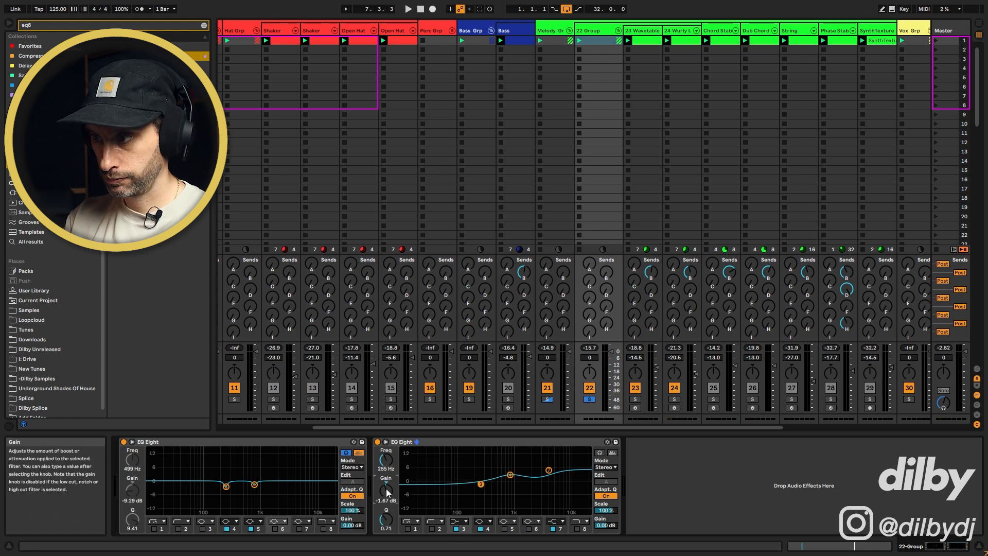
Step: Play the soloed 22 Group and compare the second EQ's band 3 low shelf and band 7 high shelf off and on
key("space")
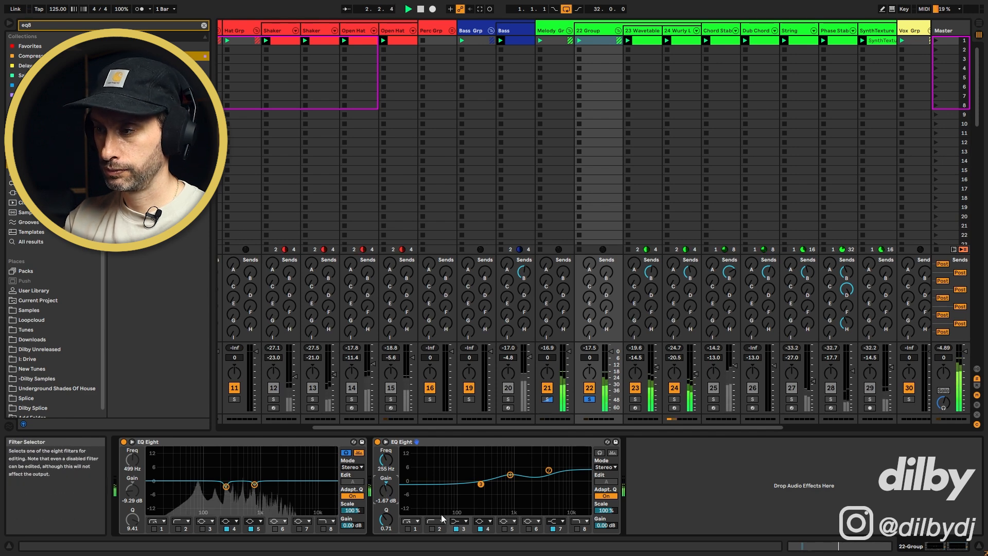
left_click(456, 528)
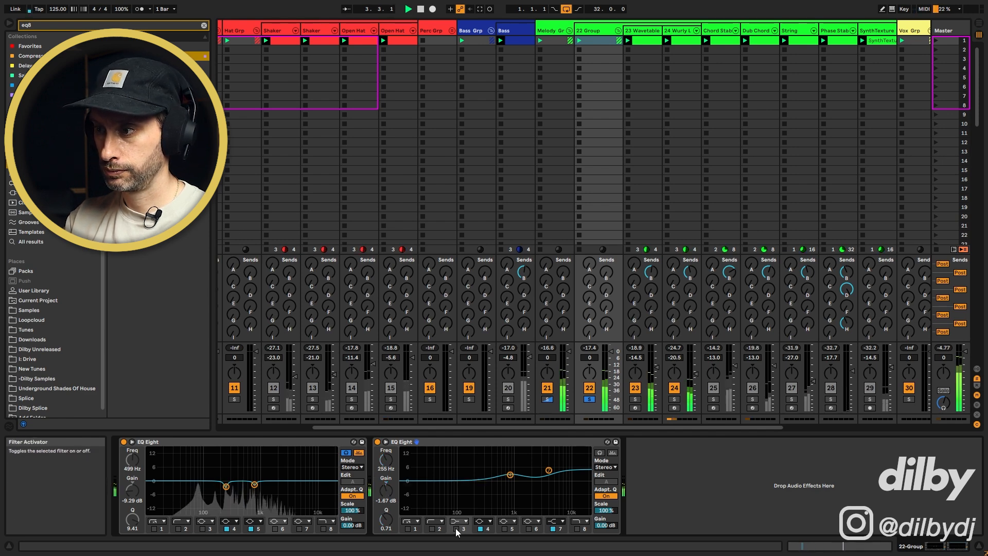
left_click(457, 528)
left_click(457, 529)
left_click(456, 529)
left_click(553, 529)
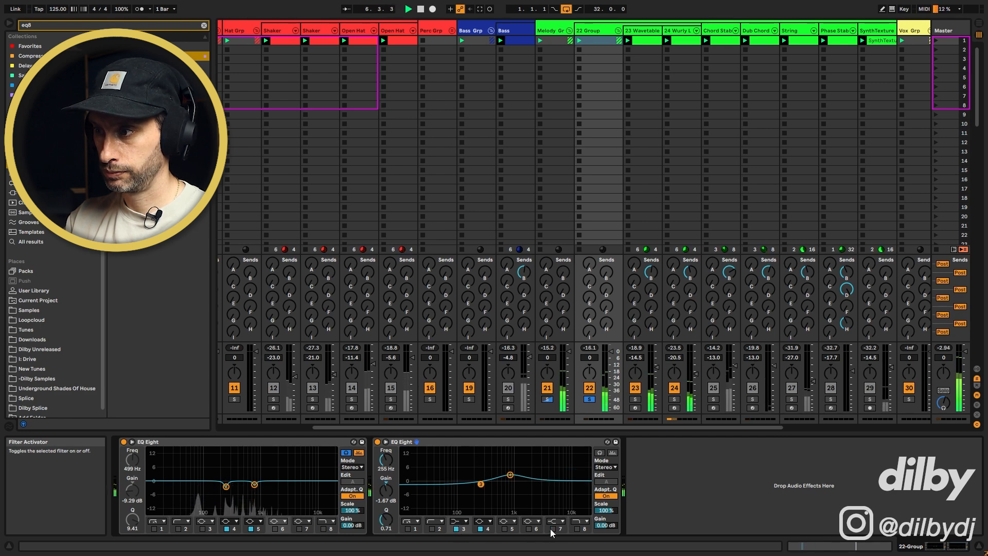
left_click(456, 529)
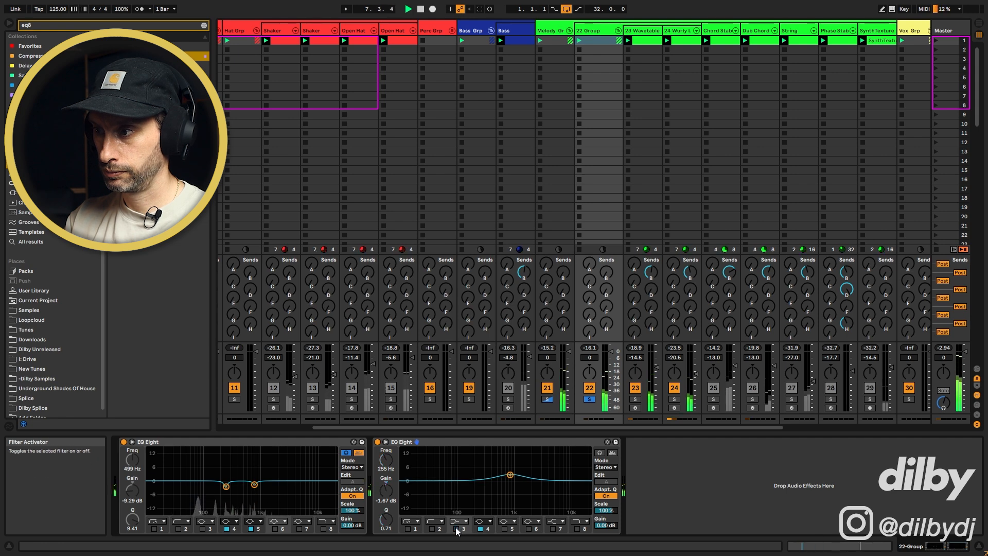
left_click(456, 528)
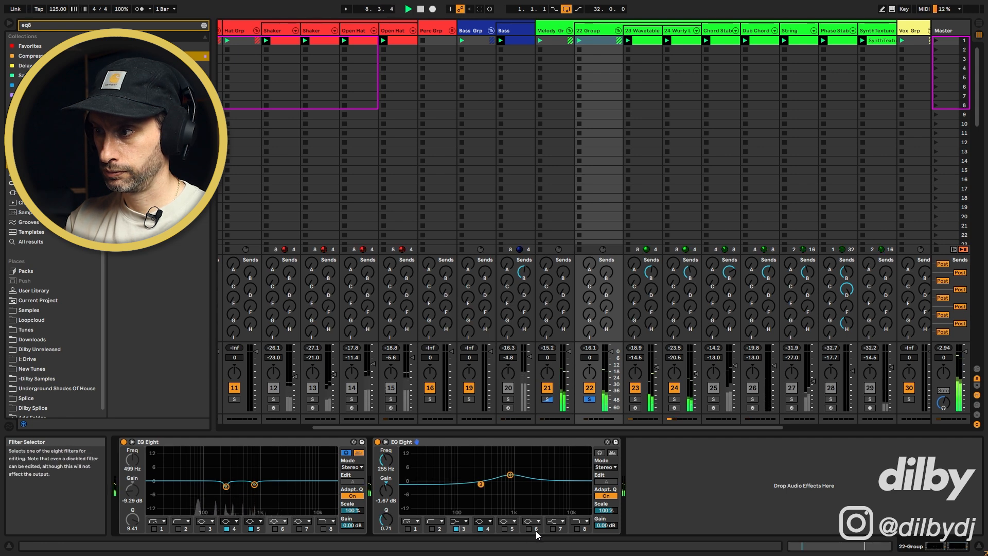
left_click(553, 529)
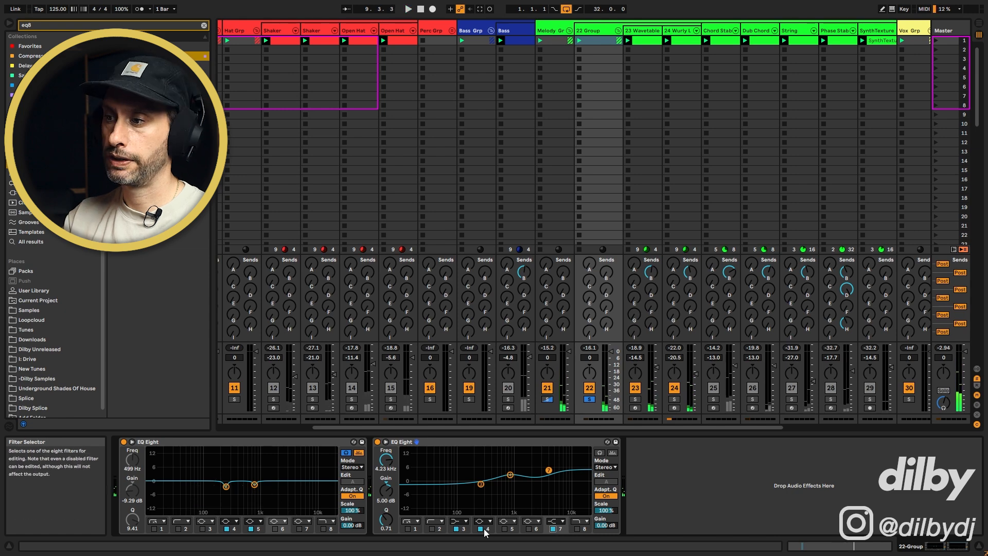
Step: Turn off the band 3 low shelf in the second EQ, and unsolo the 22 Group for playback of the full mix
left_click(456, 529)
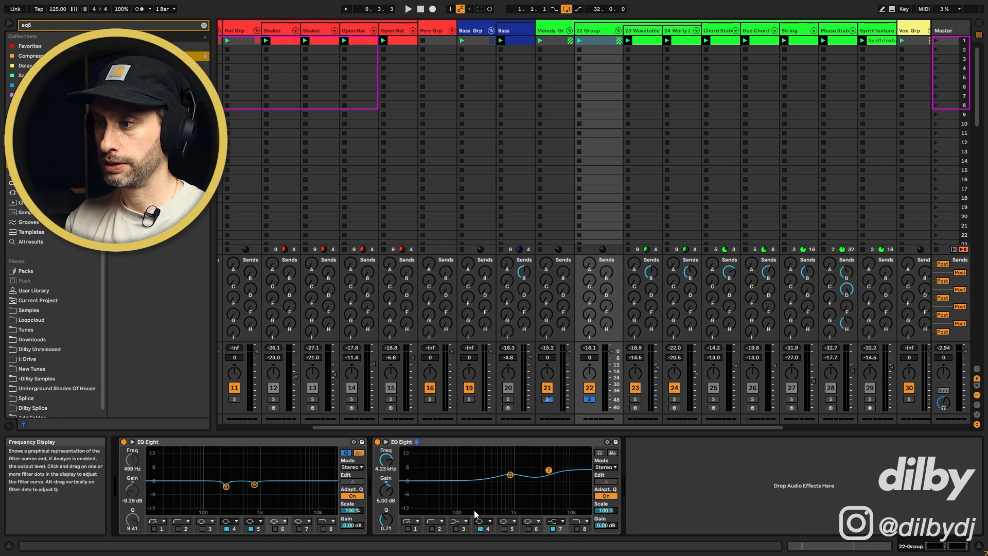
left_click(589, 399)
left_click(552, 529)
key("space")
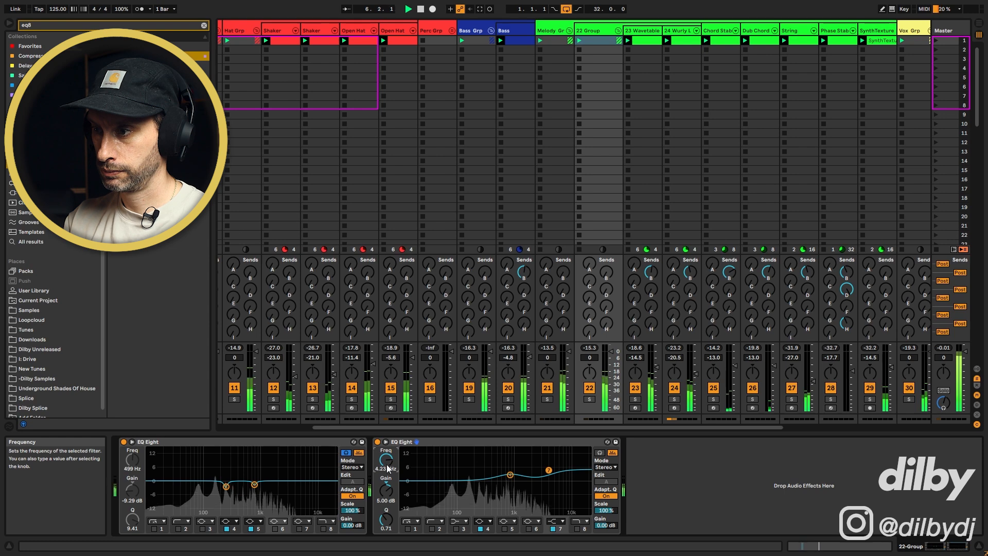
Step: Compare the whole second EQ Eight off and on while the full mix plays
mouse_move(387, 489)
left_mouse_down()
mouse_move(386, 463)
mouse_move(388, 489)
left_mouse_up()
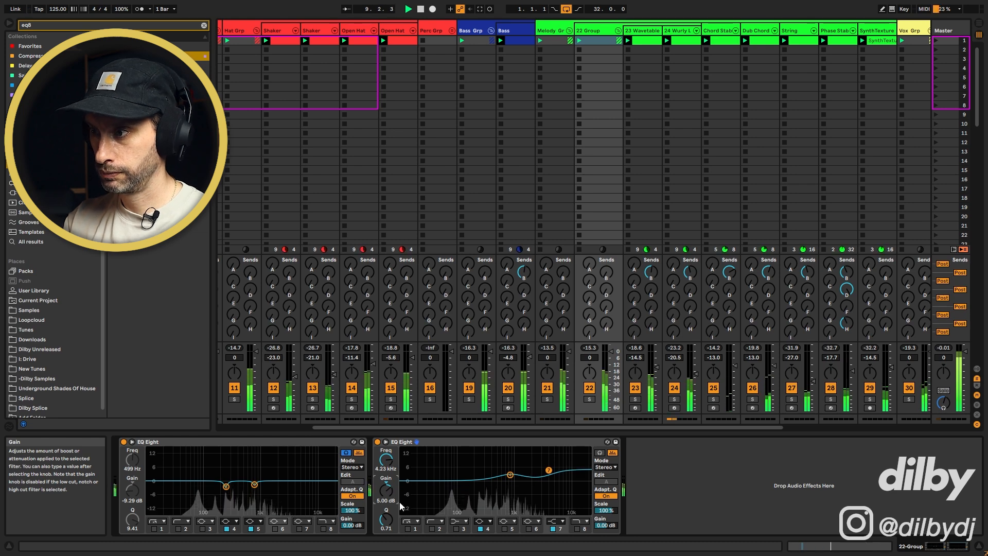
left_click(377, 442)
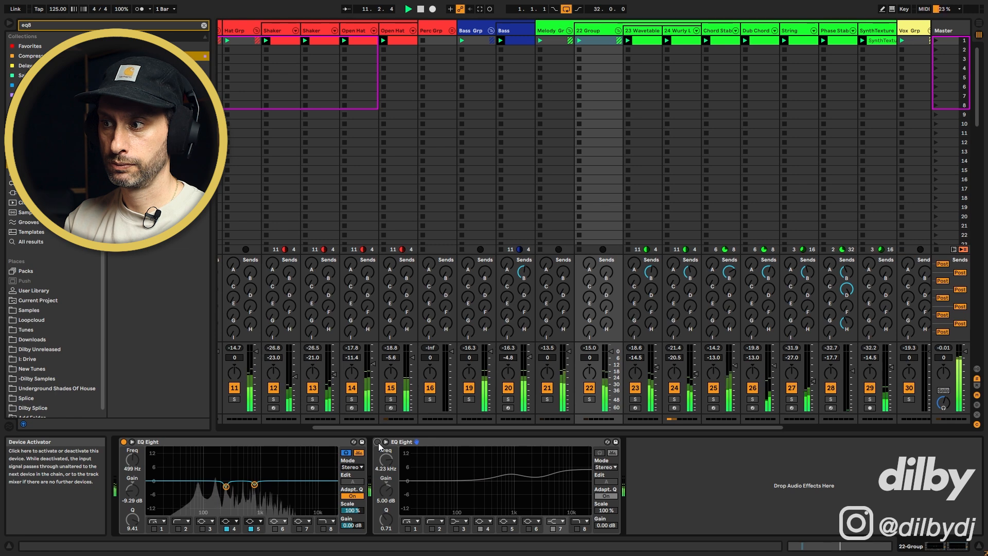
left_click(378, 442)
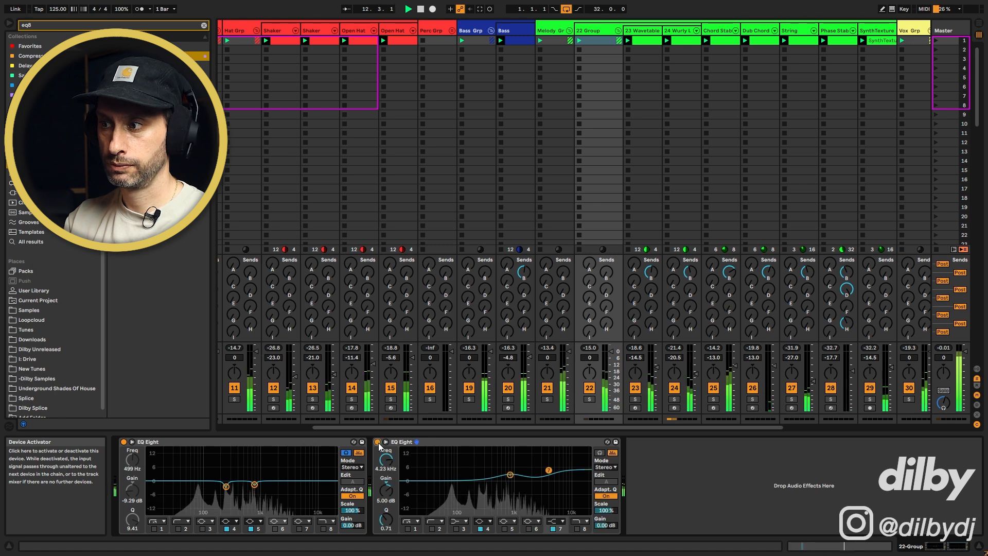
Step: Exaggerate the second EQ's curve with a -14.8 dB cut at 539 Hz and an 11.0 dB high shelf at 1.74 kHz, and undo these changes
scroll(585, 428, "right", 3)
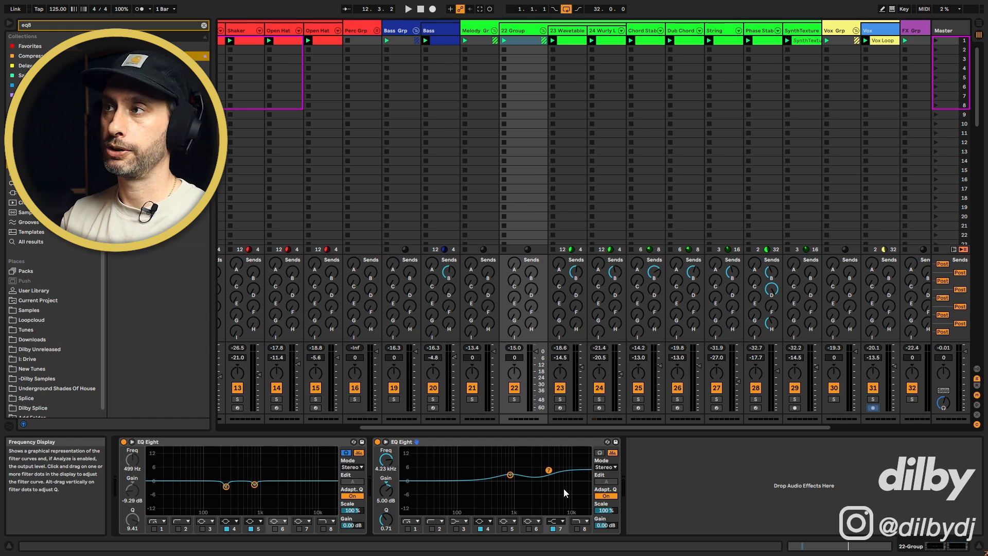
left_click_drag(560, 428, 572, 428)
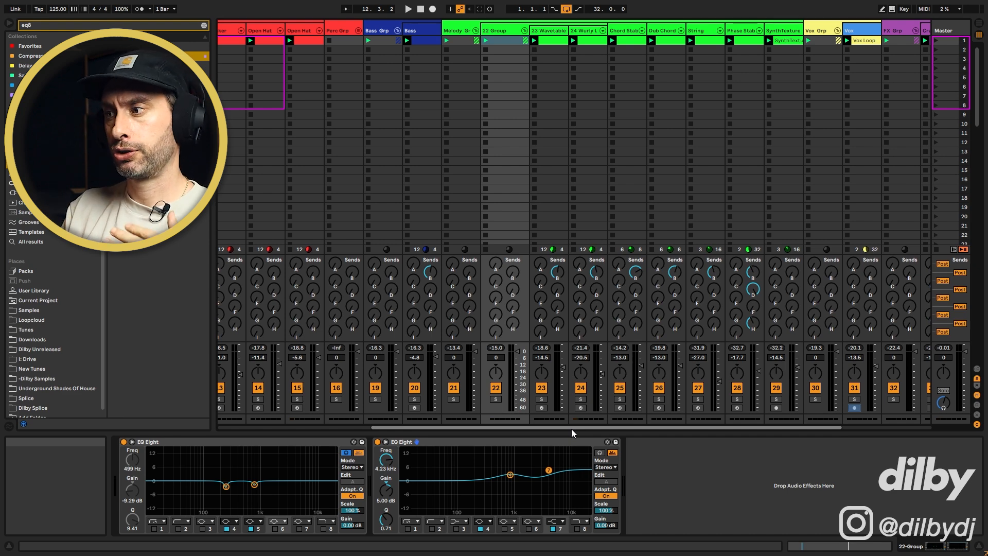
left_click_drag(548, 470, 499, 511)
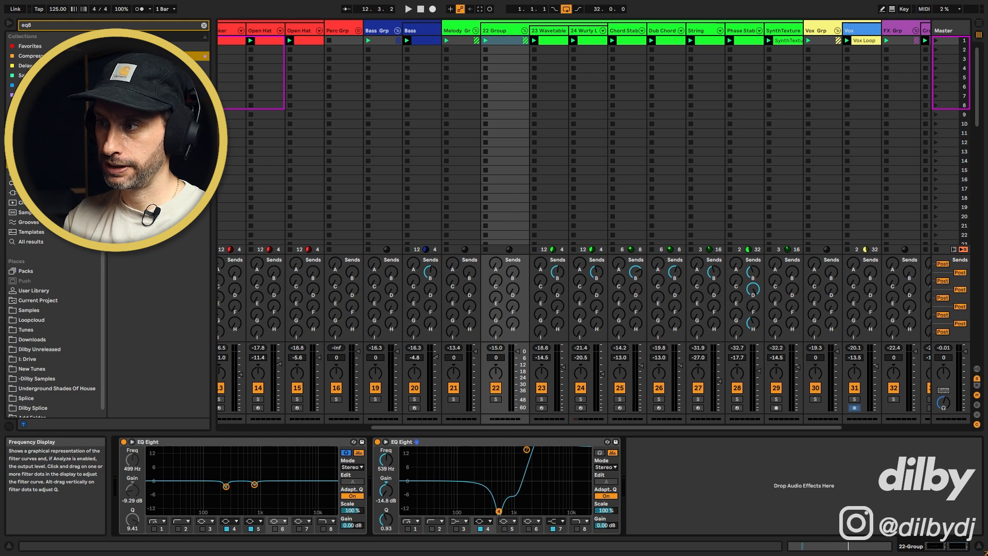
left_click_drag(527, 449, 527, 458)
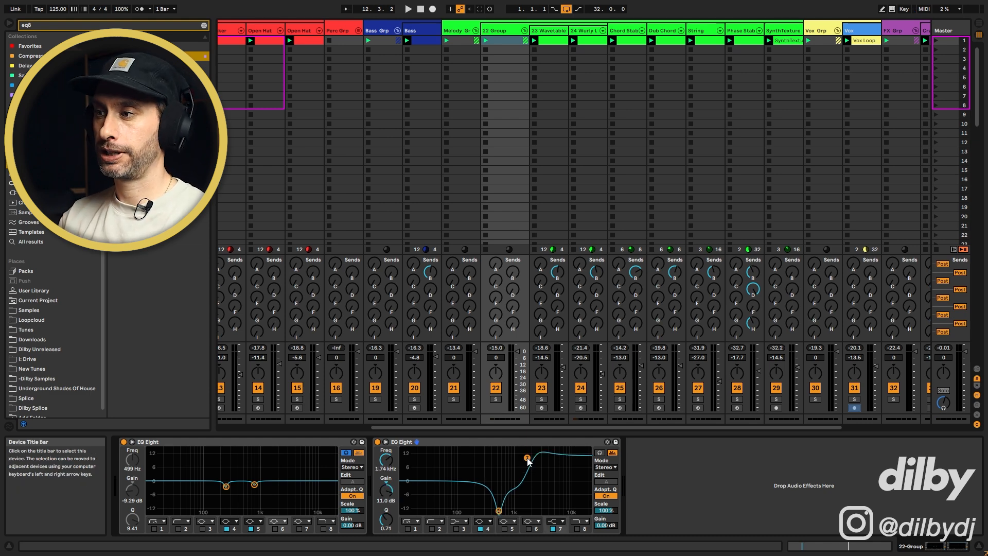
key("ctrl+z")
key("ctrl+z")
key("ctrl+z")
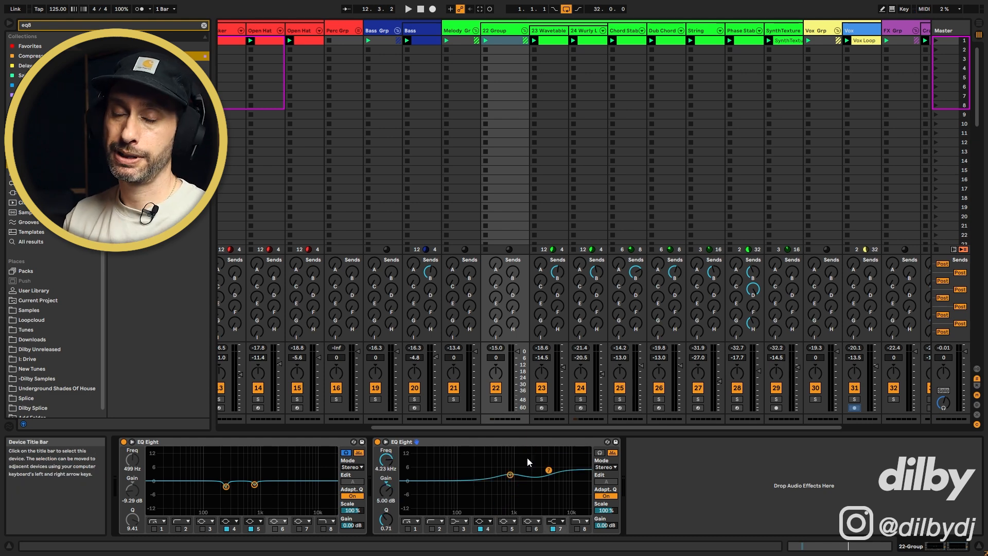